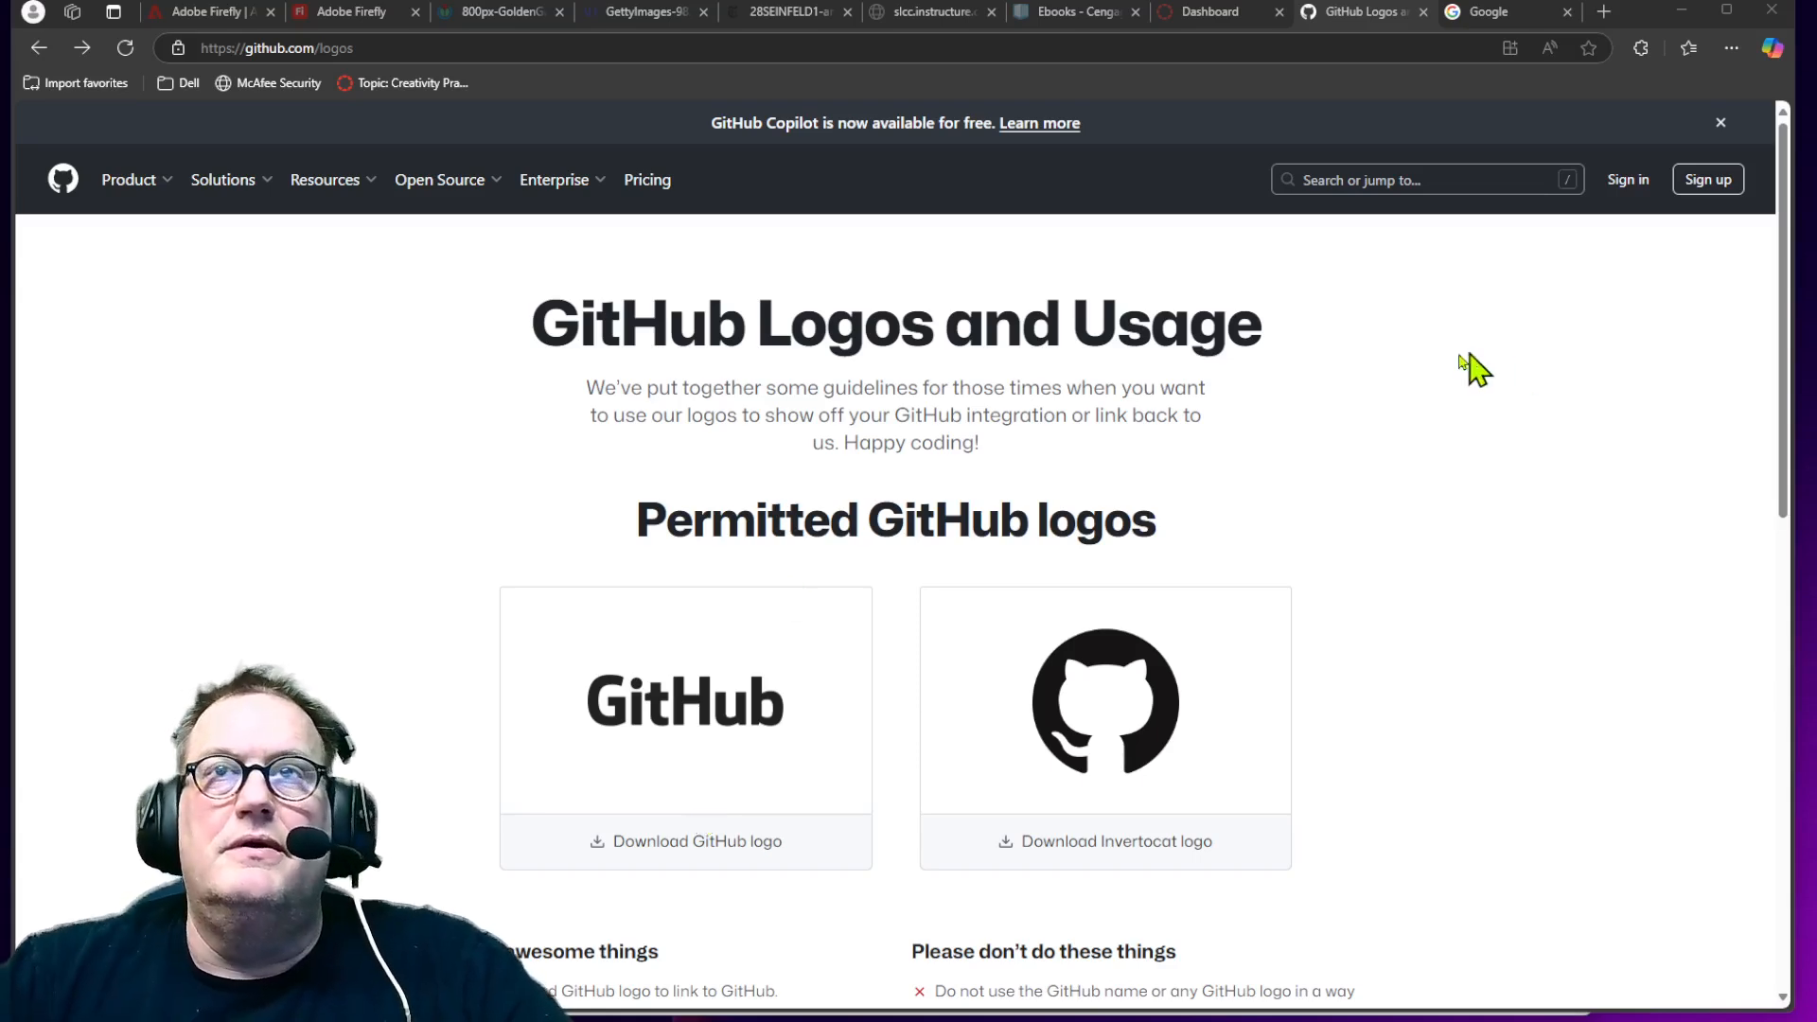
# Step: Switch to the Google tab and go to github.com from the address bar
pyautogui.click(1493, 19)
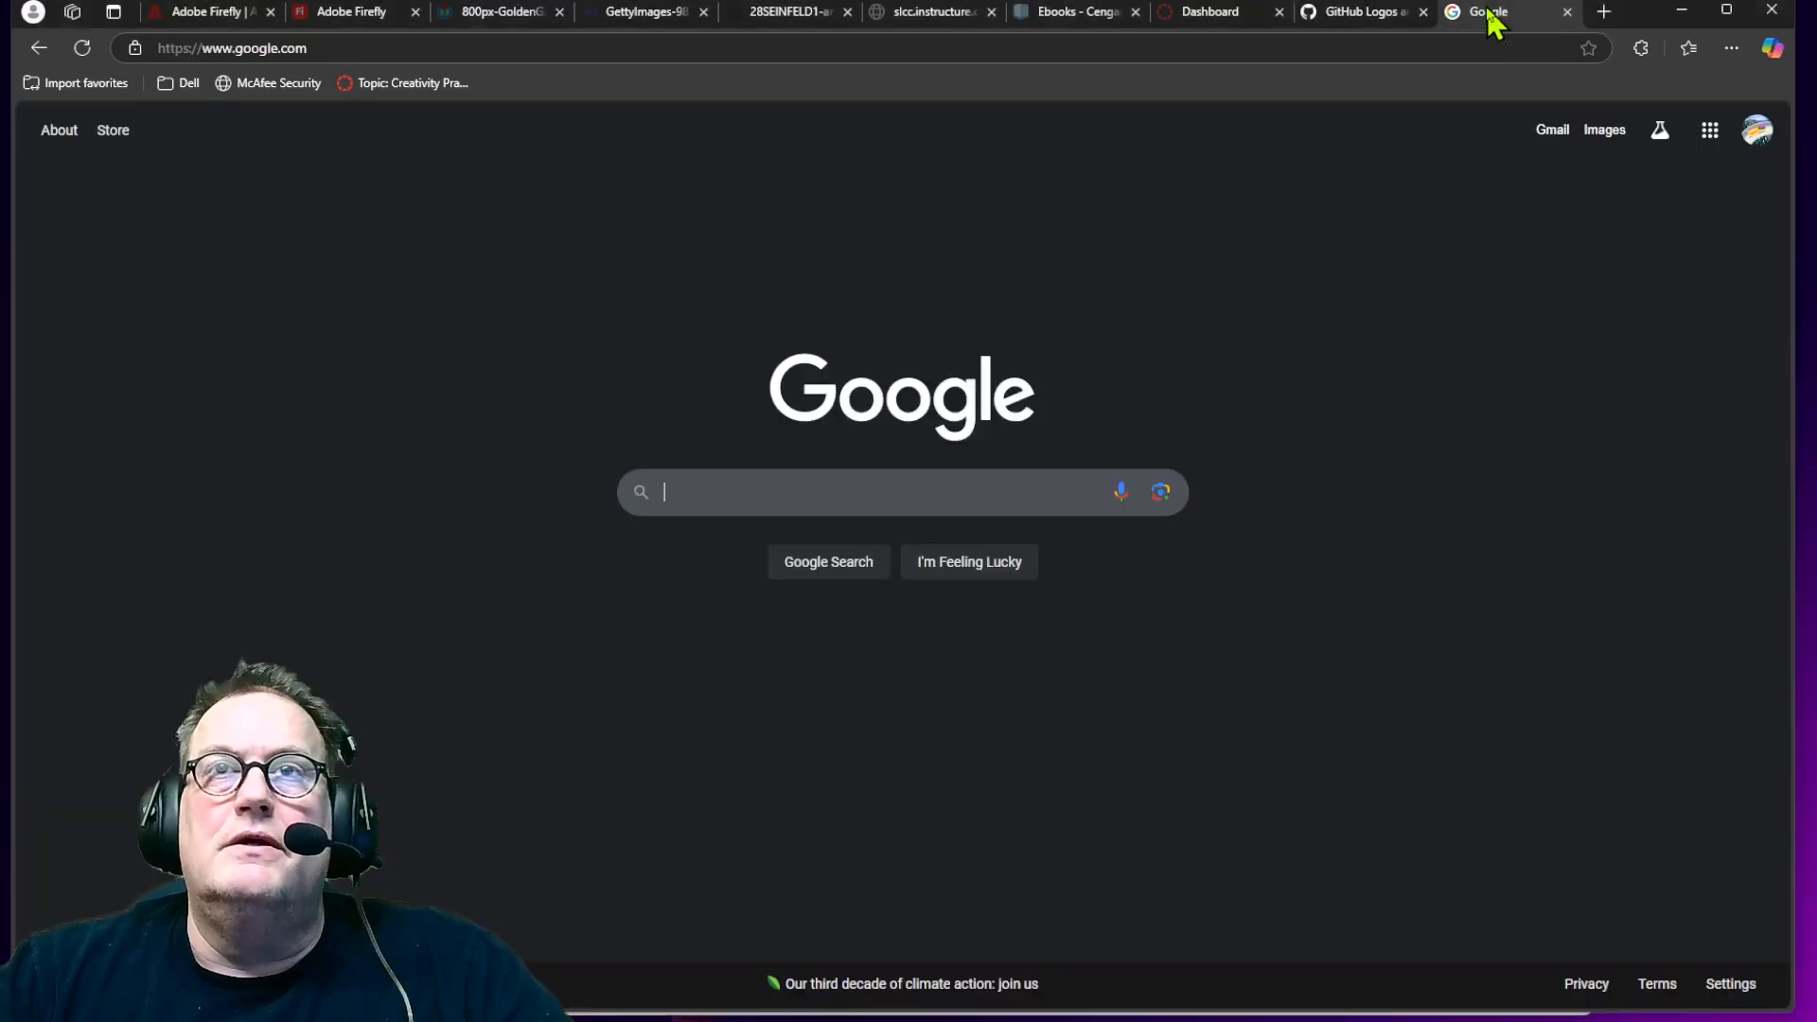
pyautogui.click(772, 48)
pyautogui.write('github')
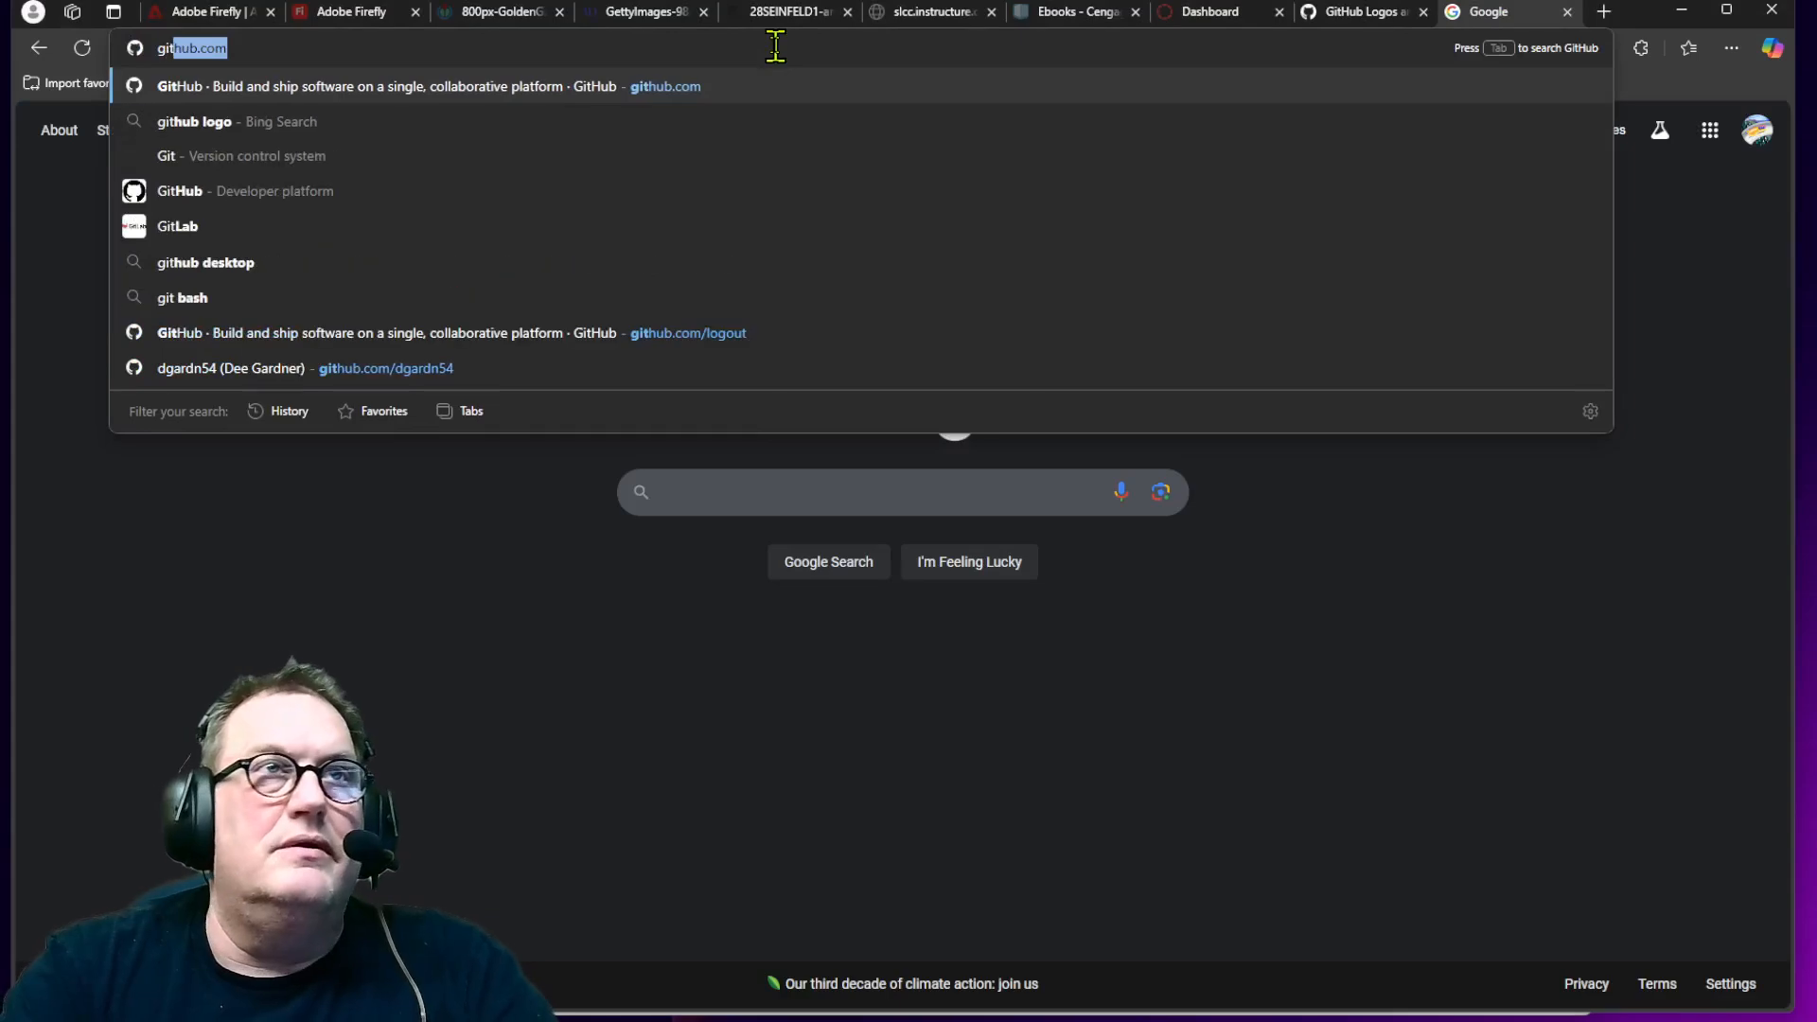
pyautogui.press('Return')
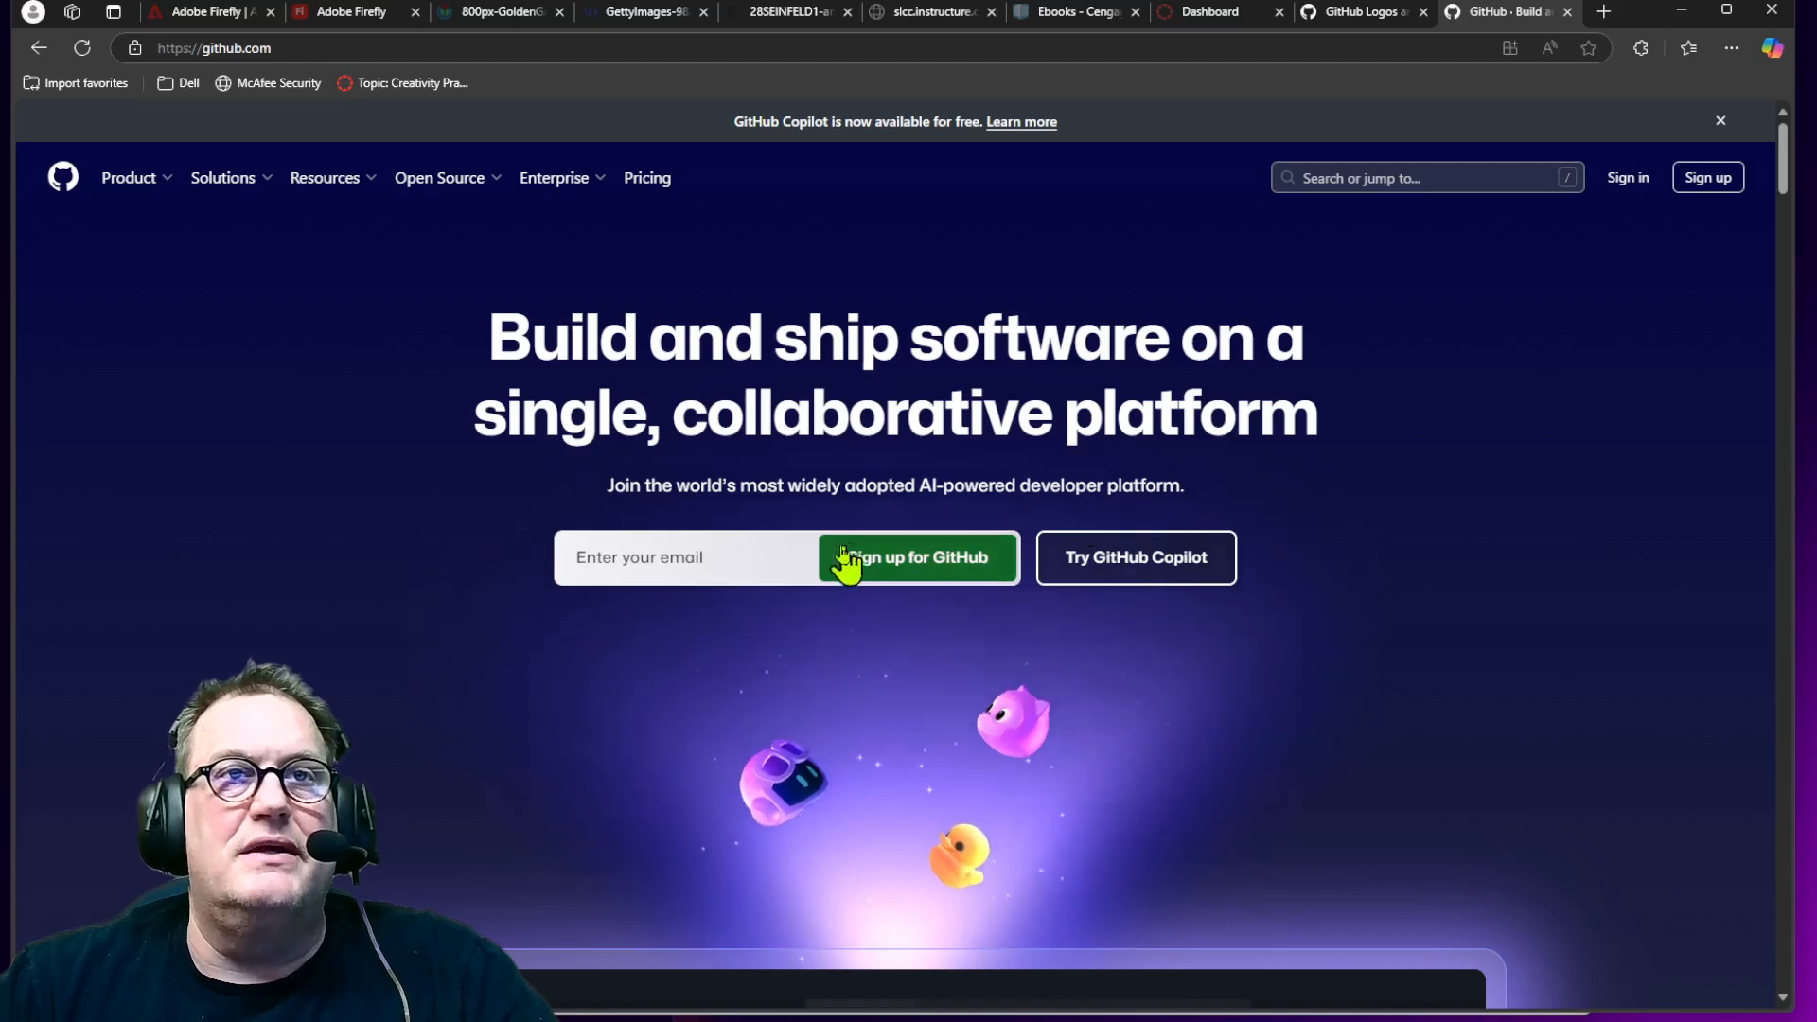
# Step: Try to sign up for GitHub using a saved school e-mail address
pyautogui.click(739, 551)
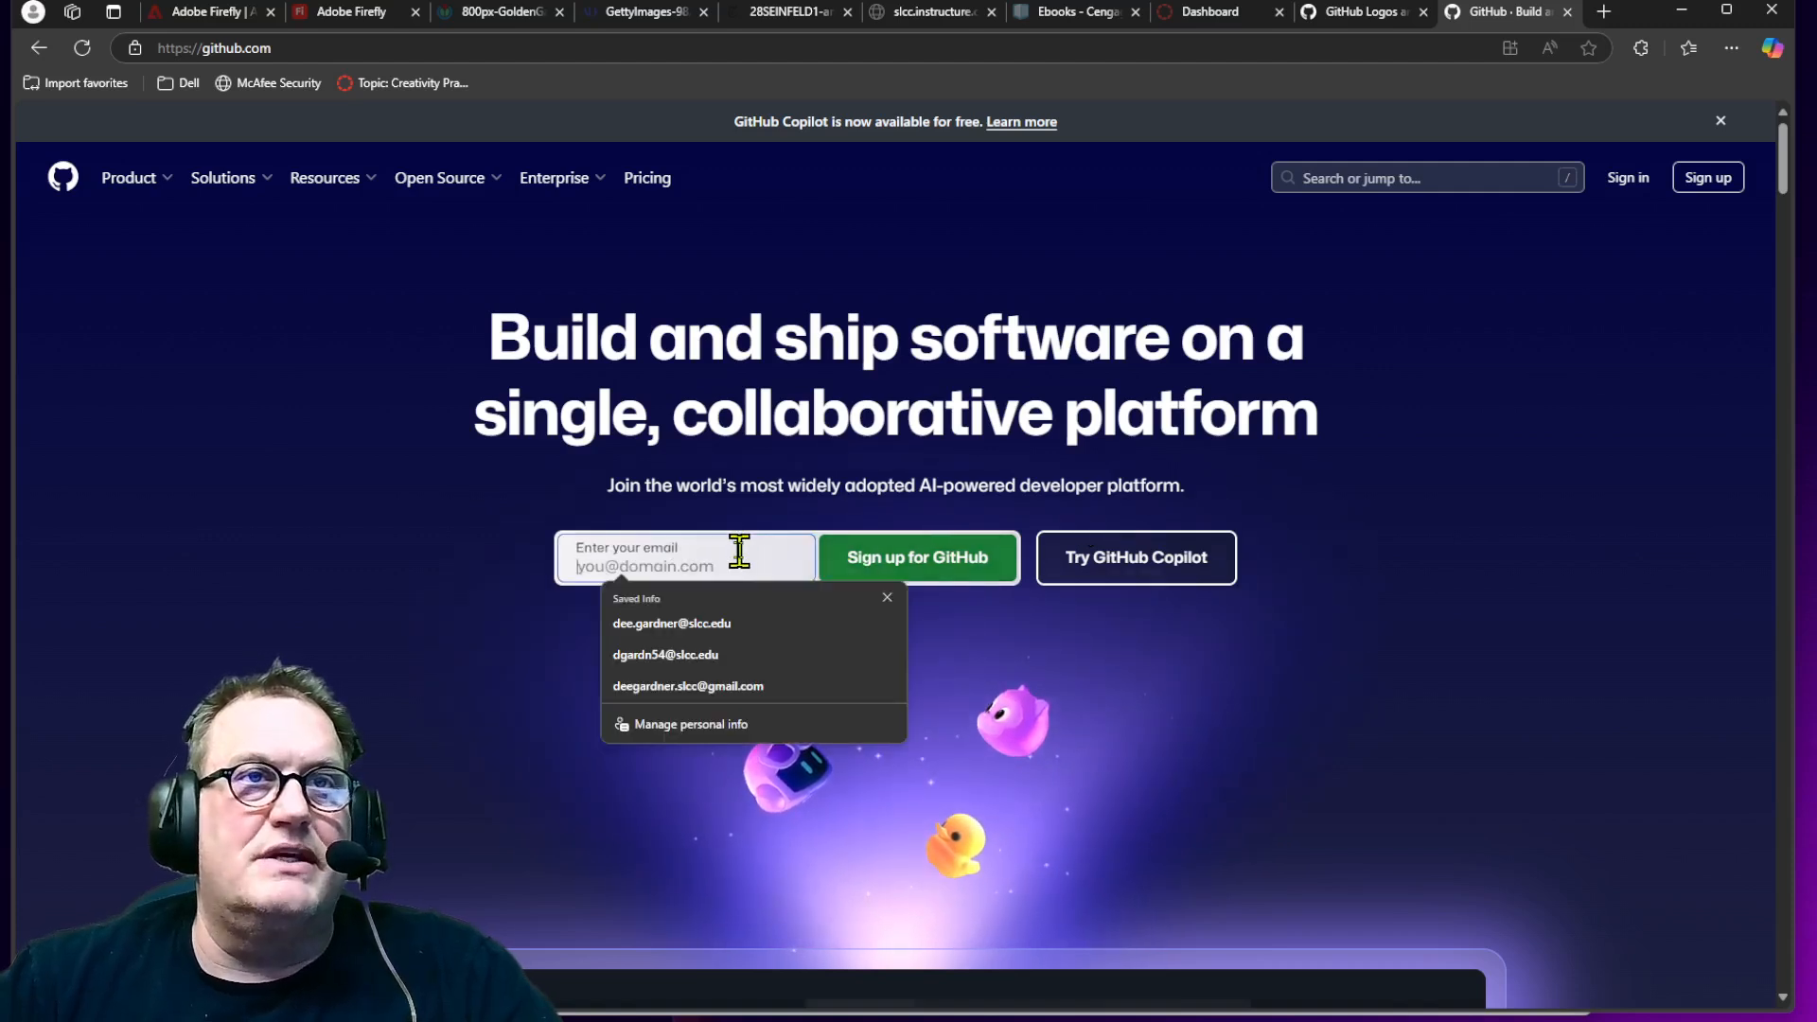
pyautogui.click(749, 625)
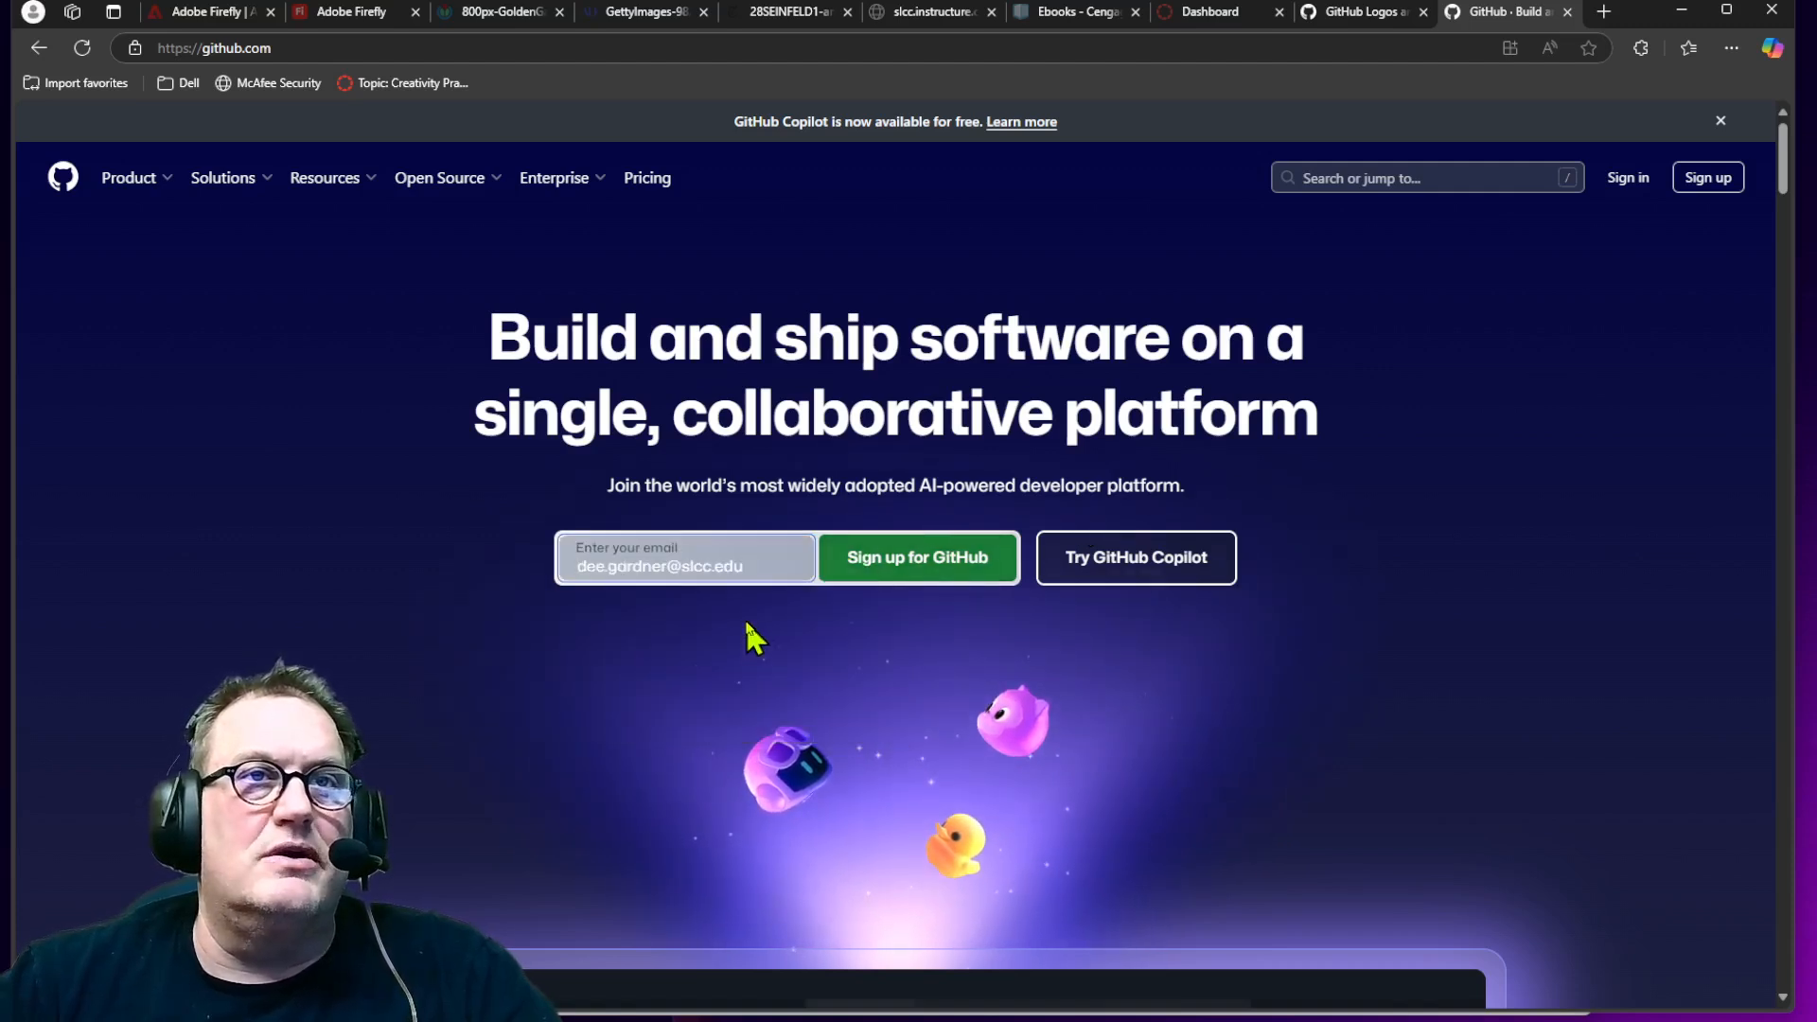
pyautogui.click(868, 573)
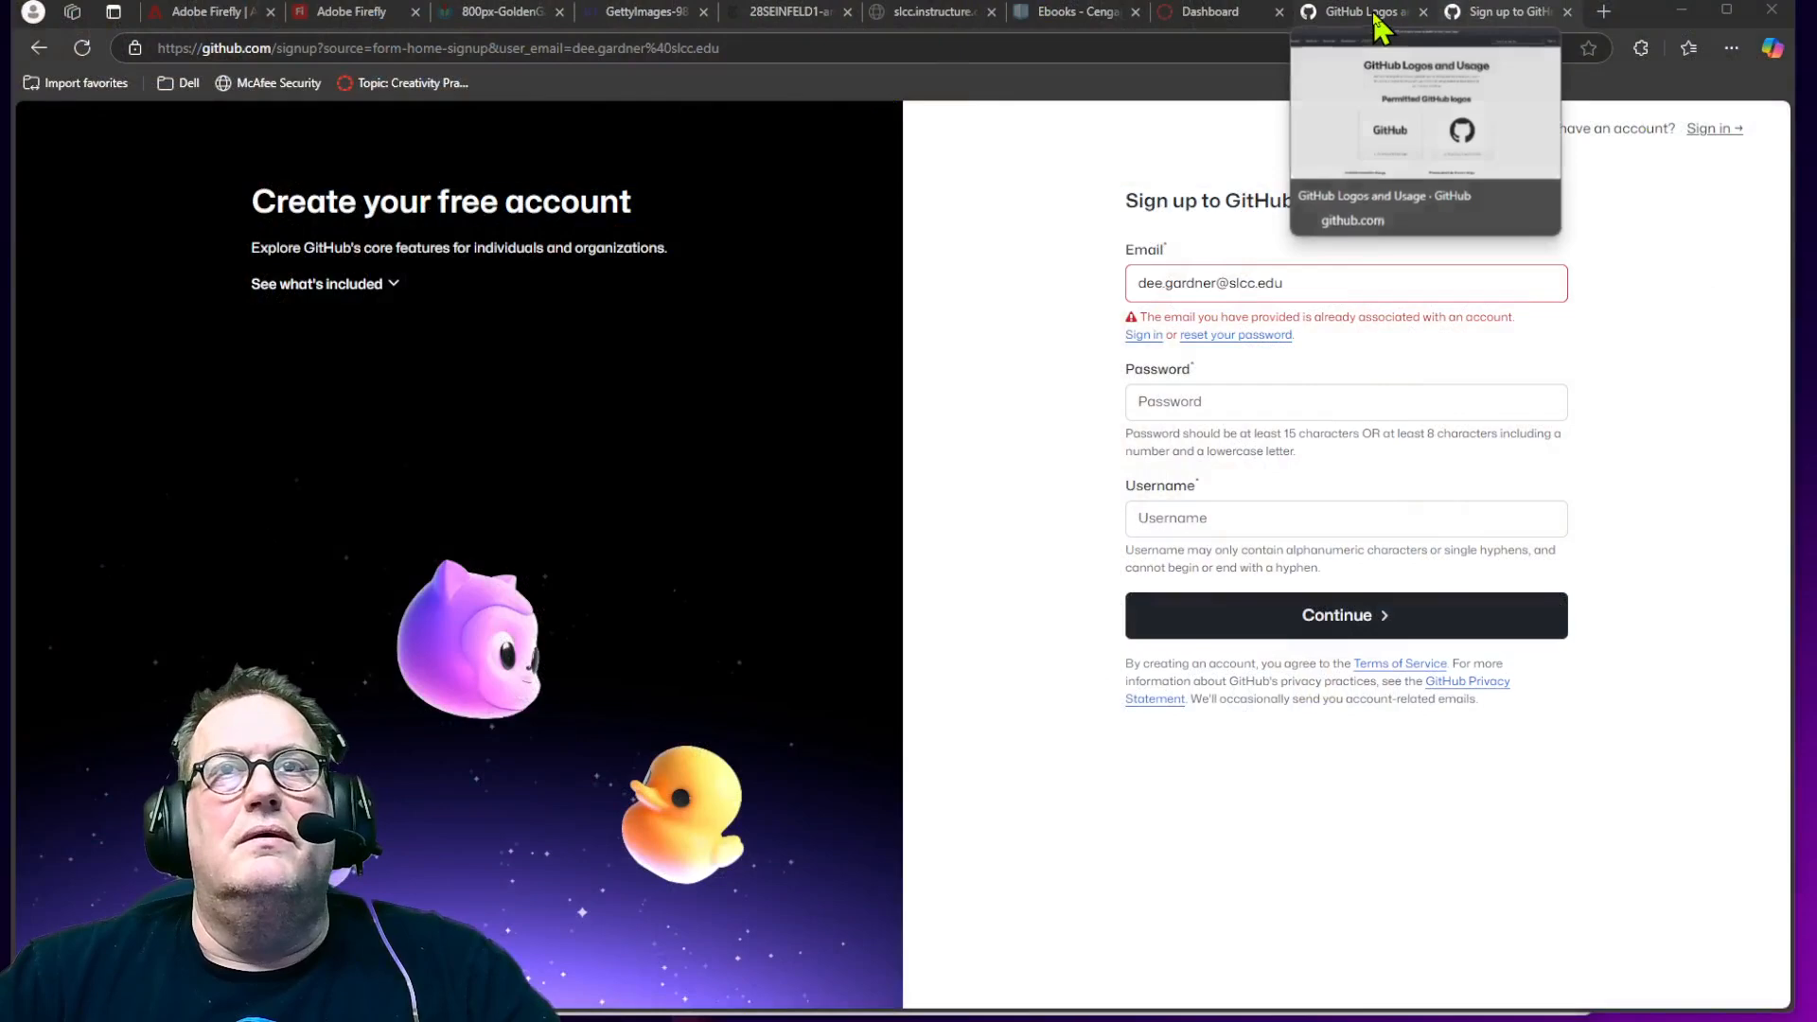
# Step: Sign in to GitHub with the saved account e-mail and remembered password
pyautogui.click(1708, 131)
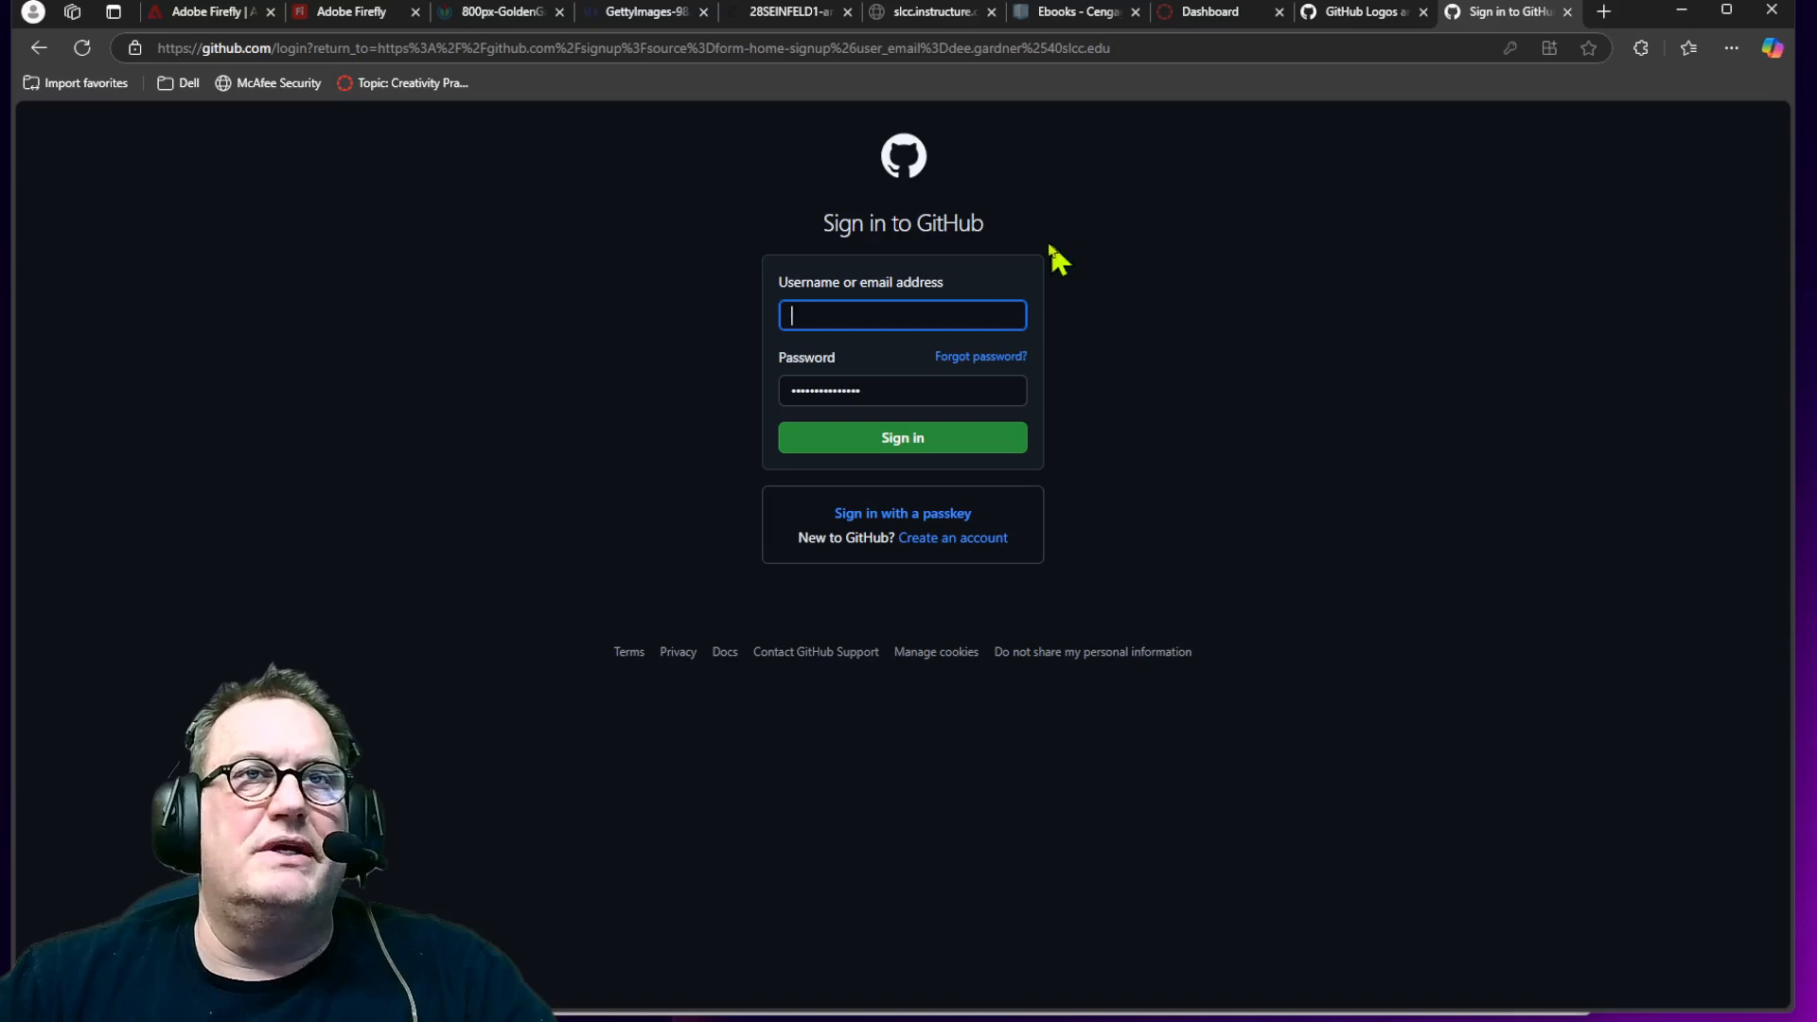
pyautogui.click(897, 314)
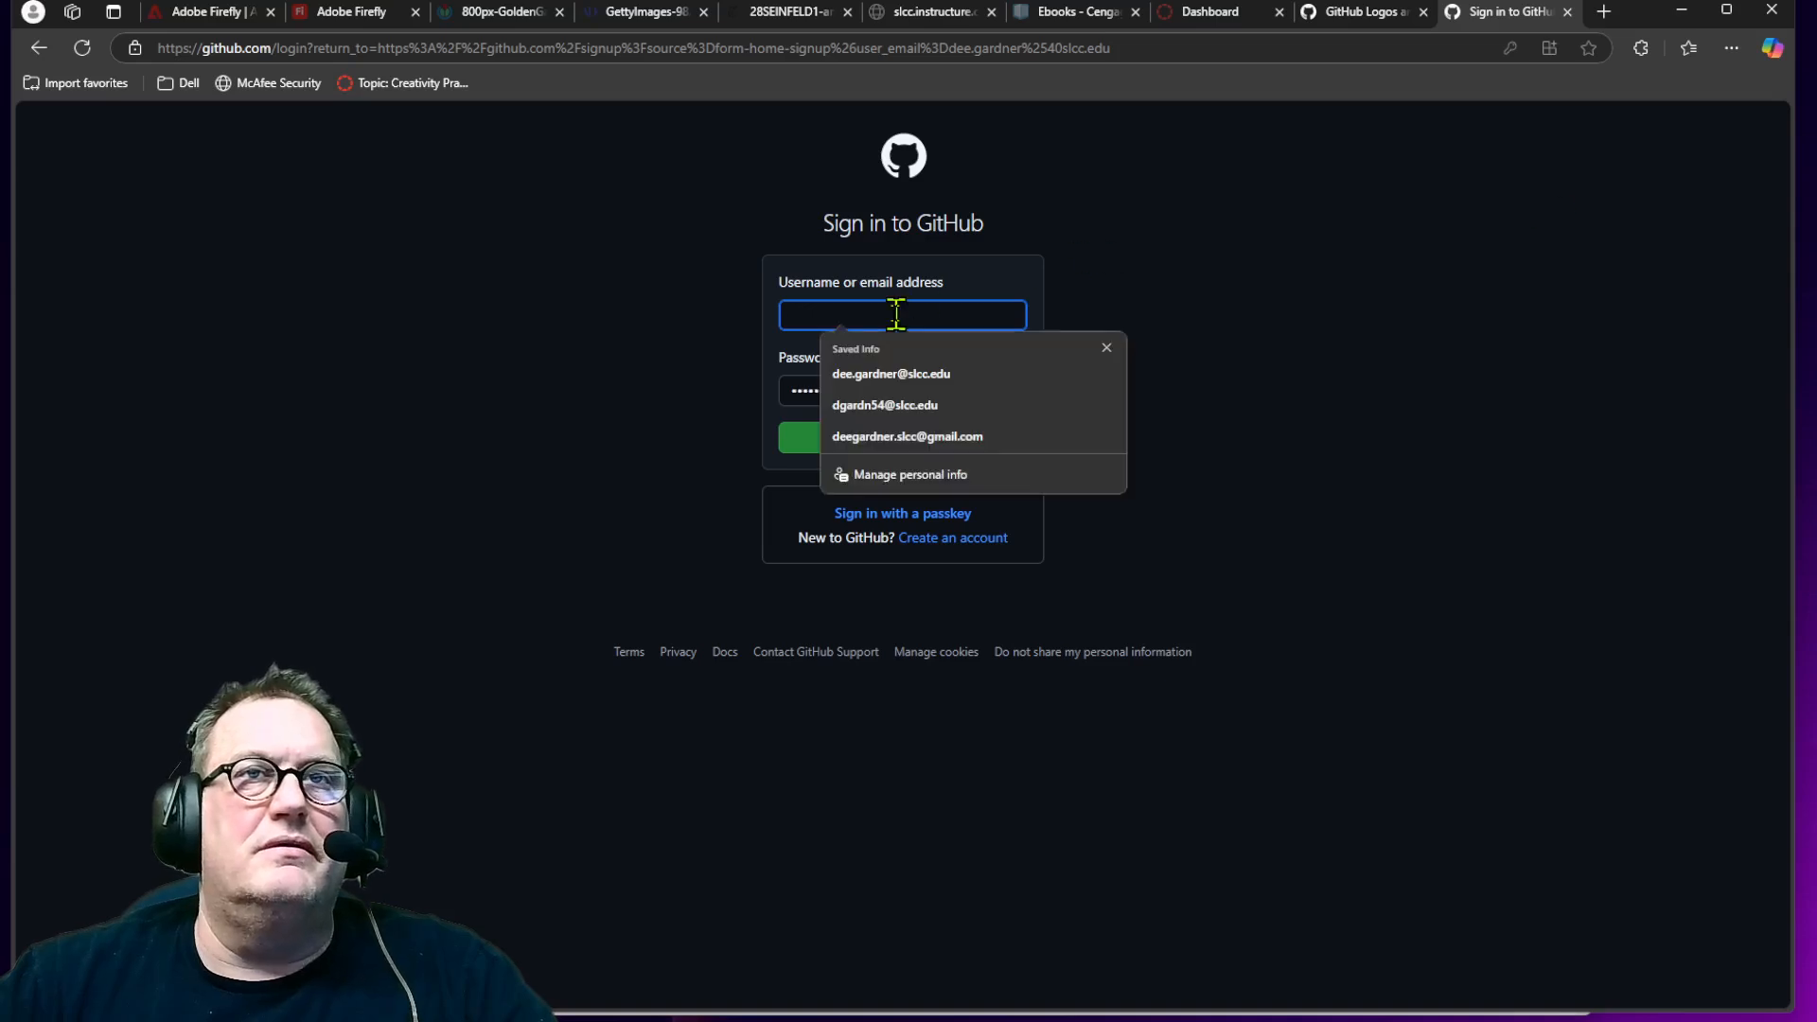
pyautogui.click(918, 375)
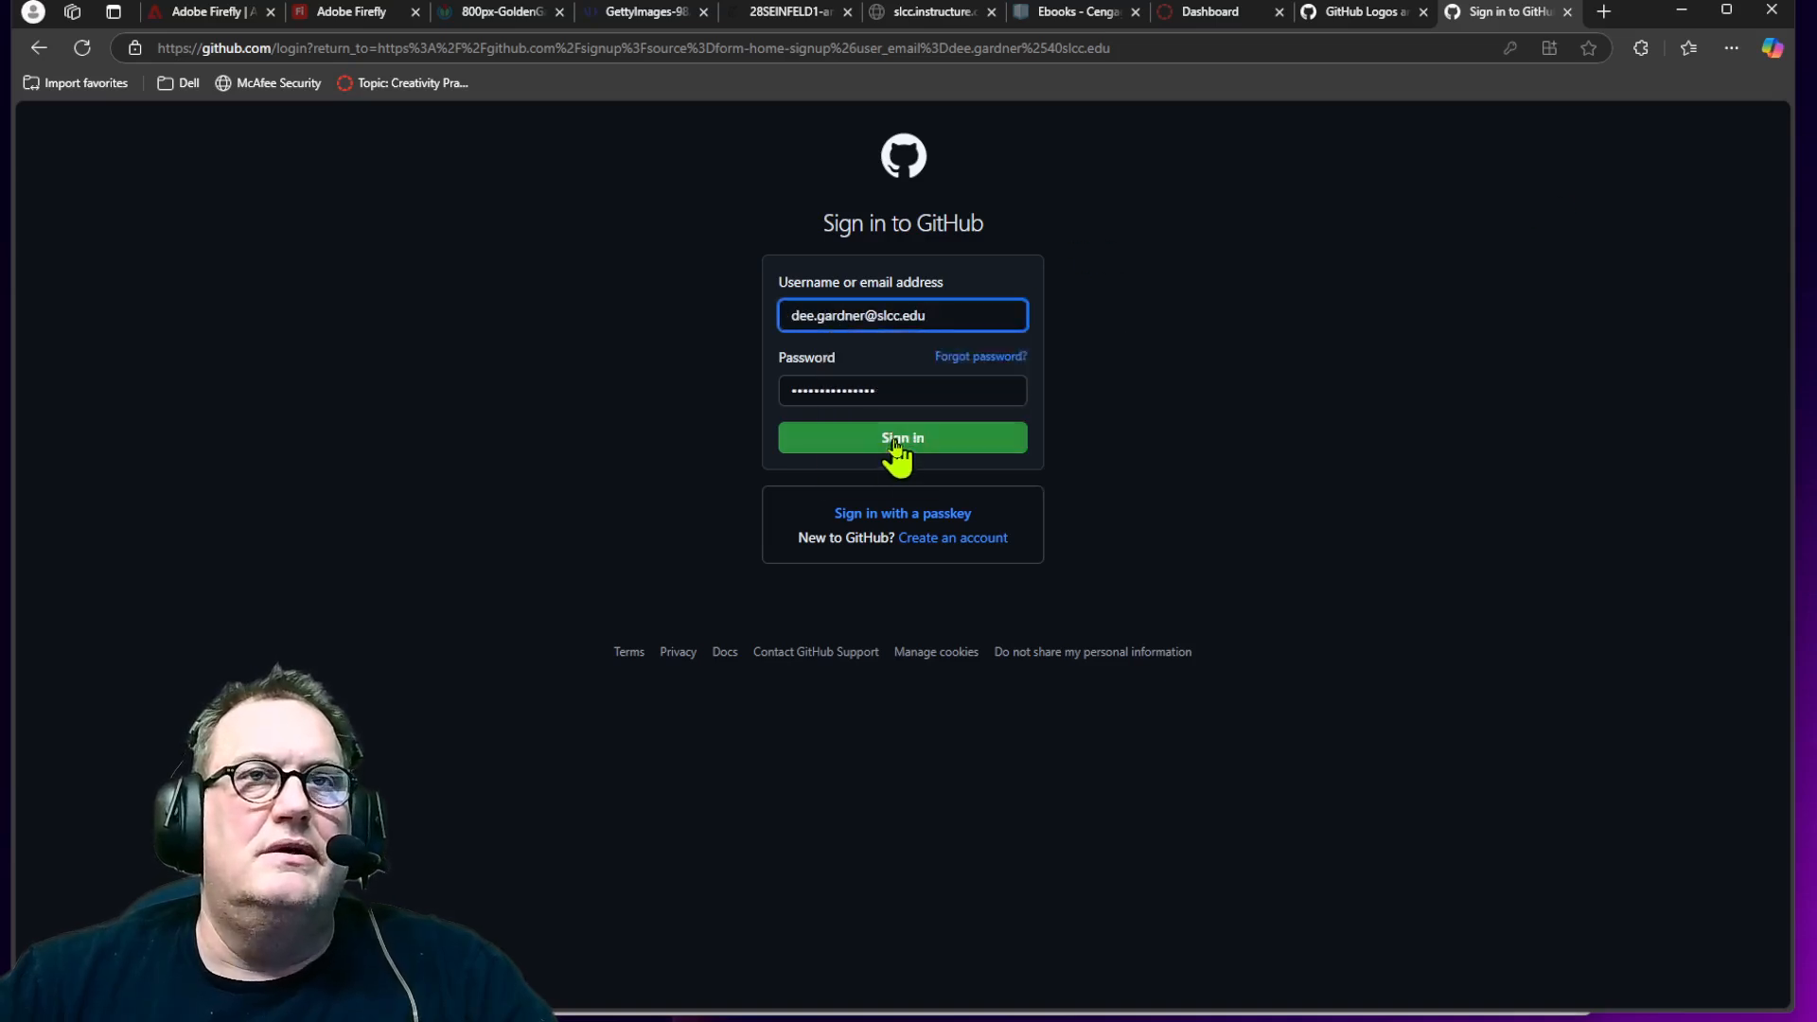
pyautogui.click(897, 441)
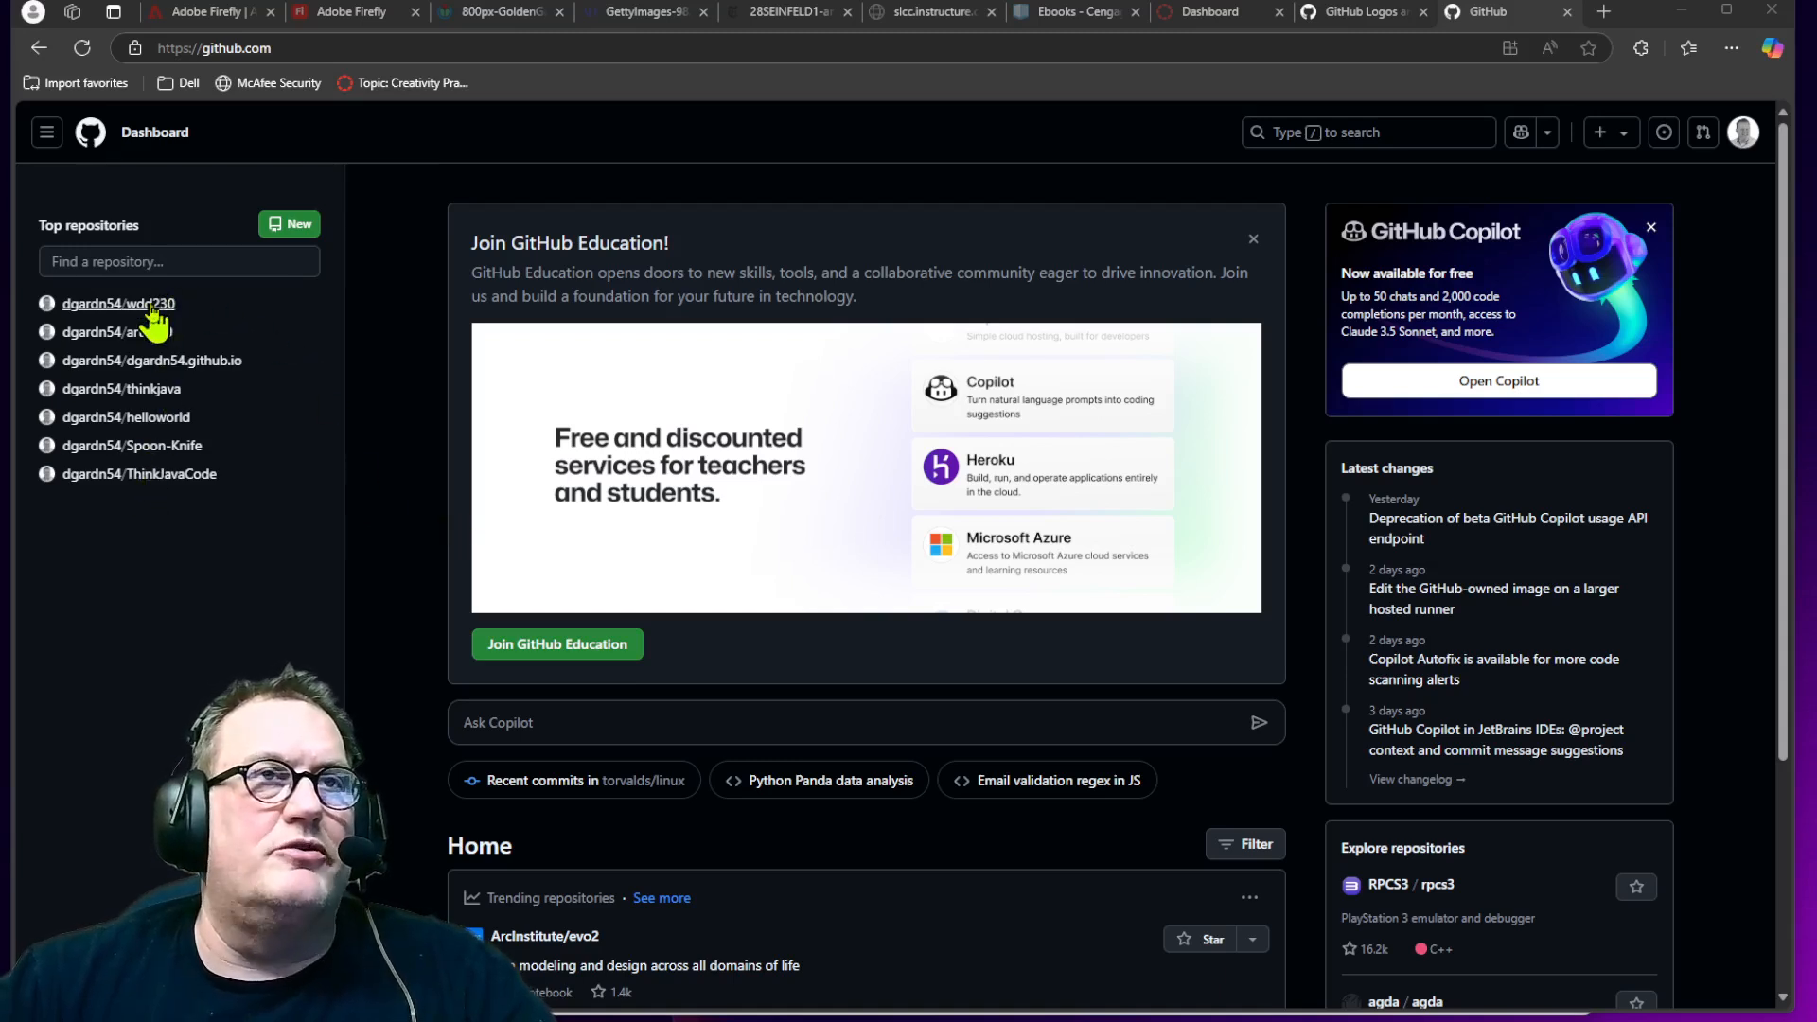
# Step: Start a new repository and name it art2440sp
pyautogui.moveTo(158, 339)
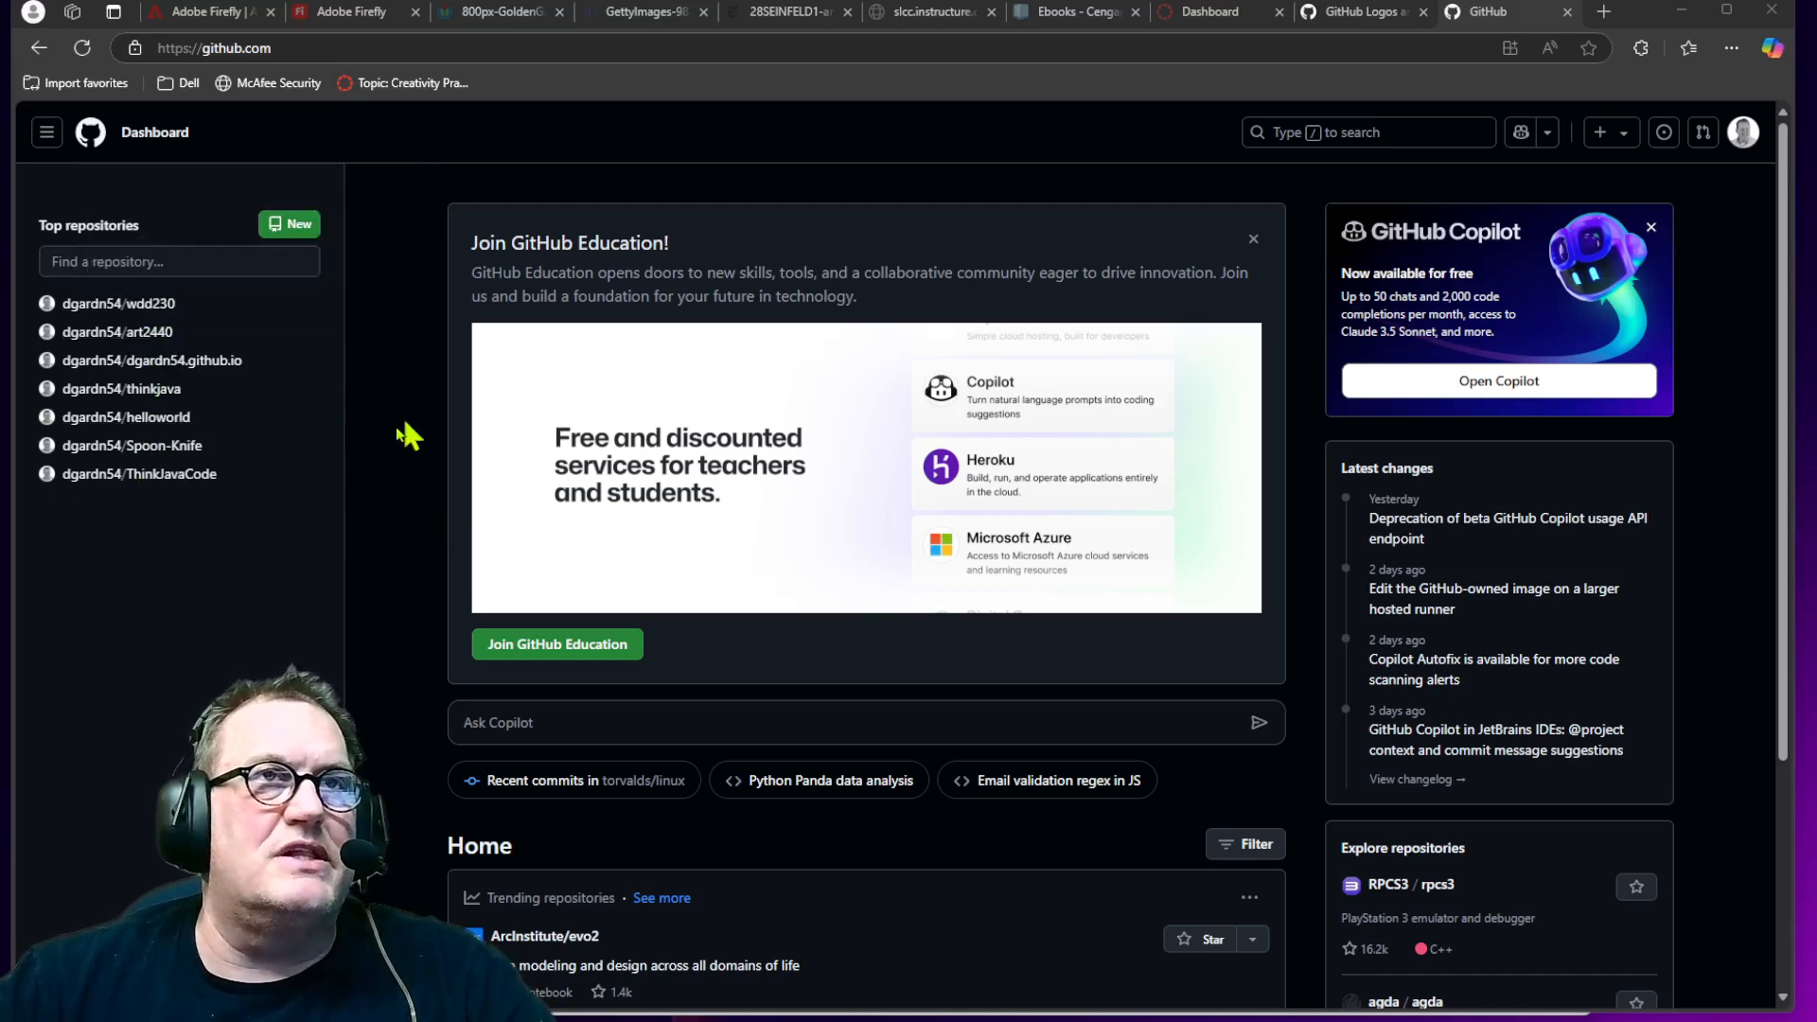
pyautogui.click(297, 239)
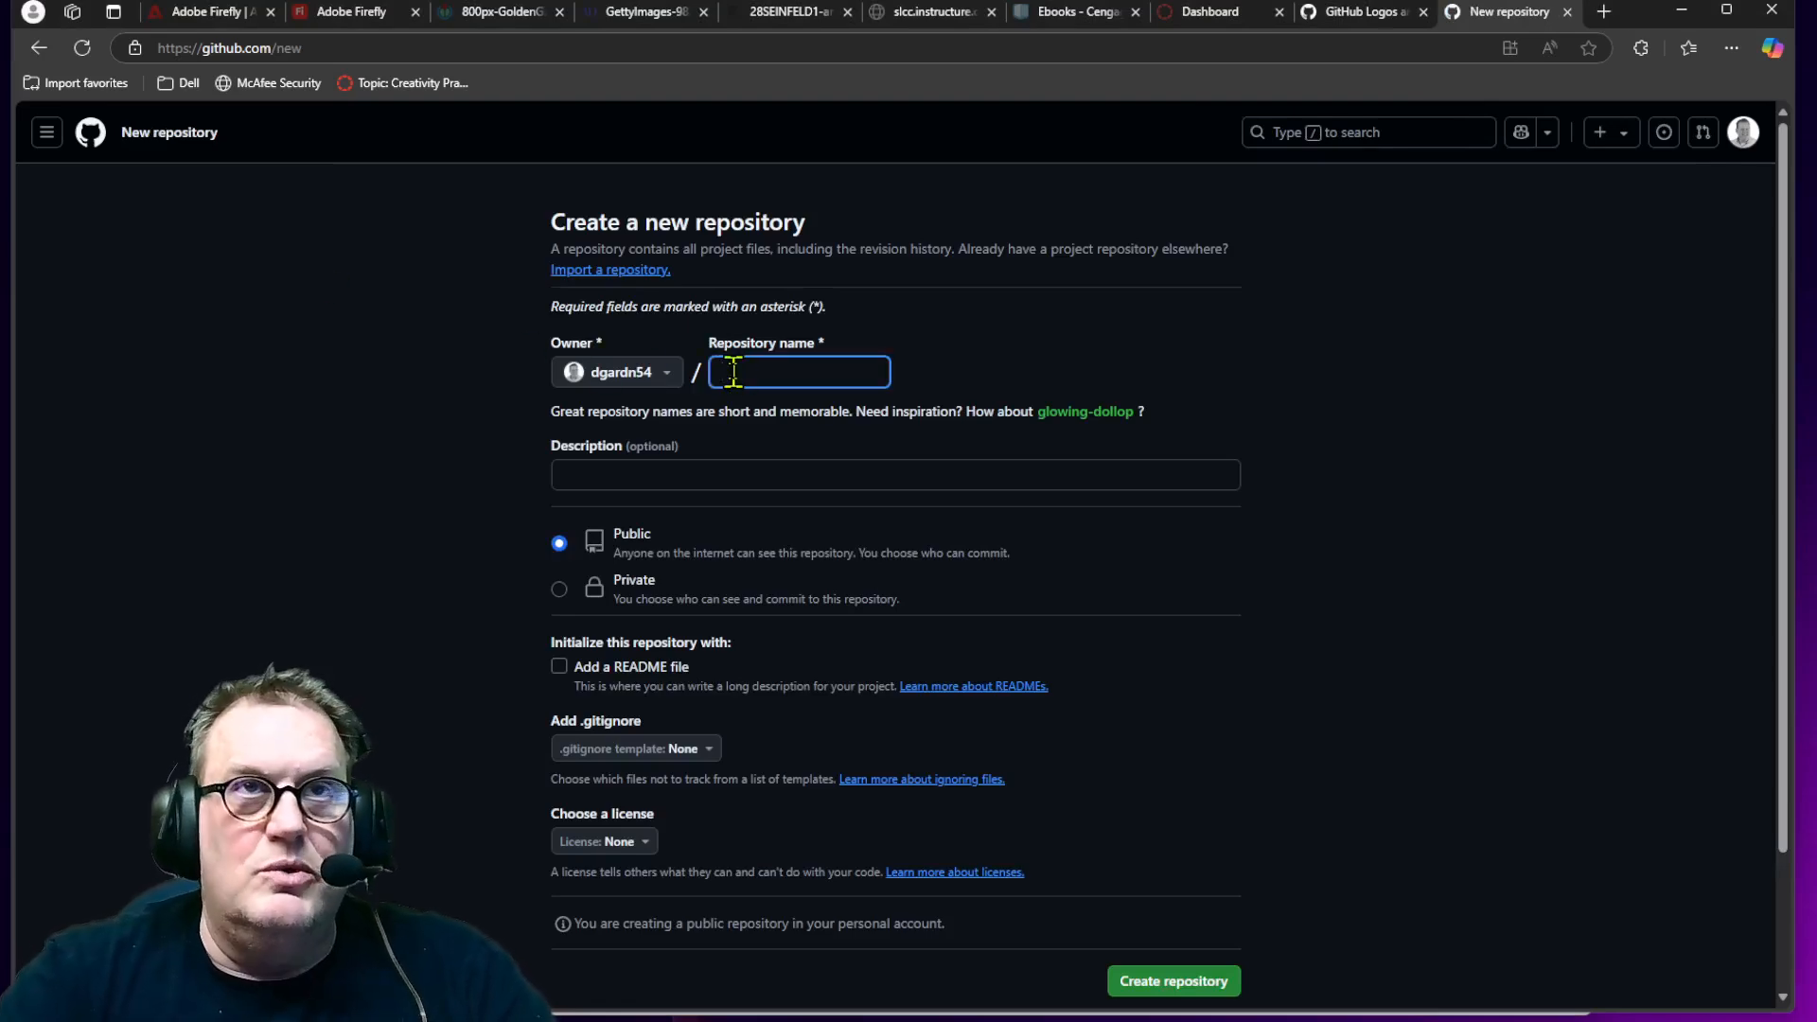
pyautogui.write('a')
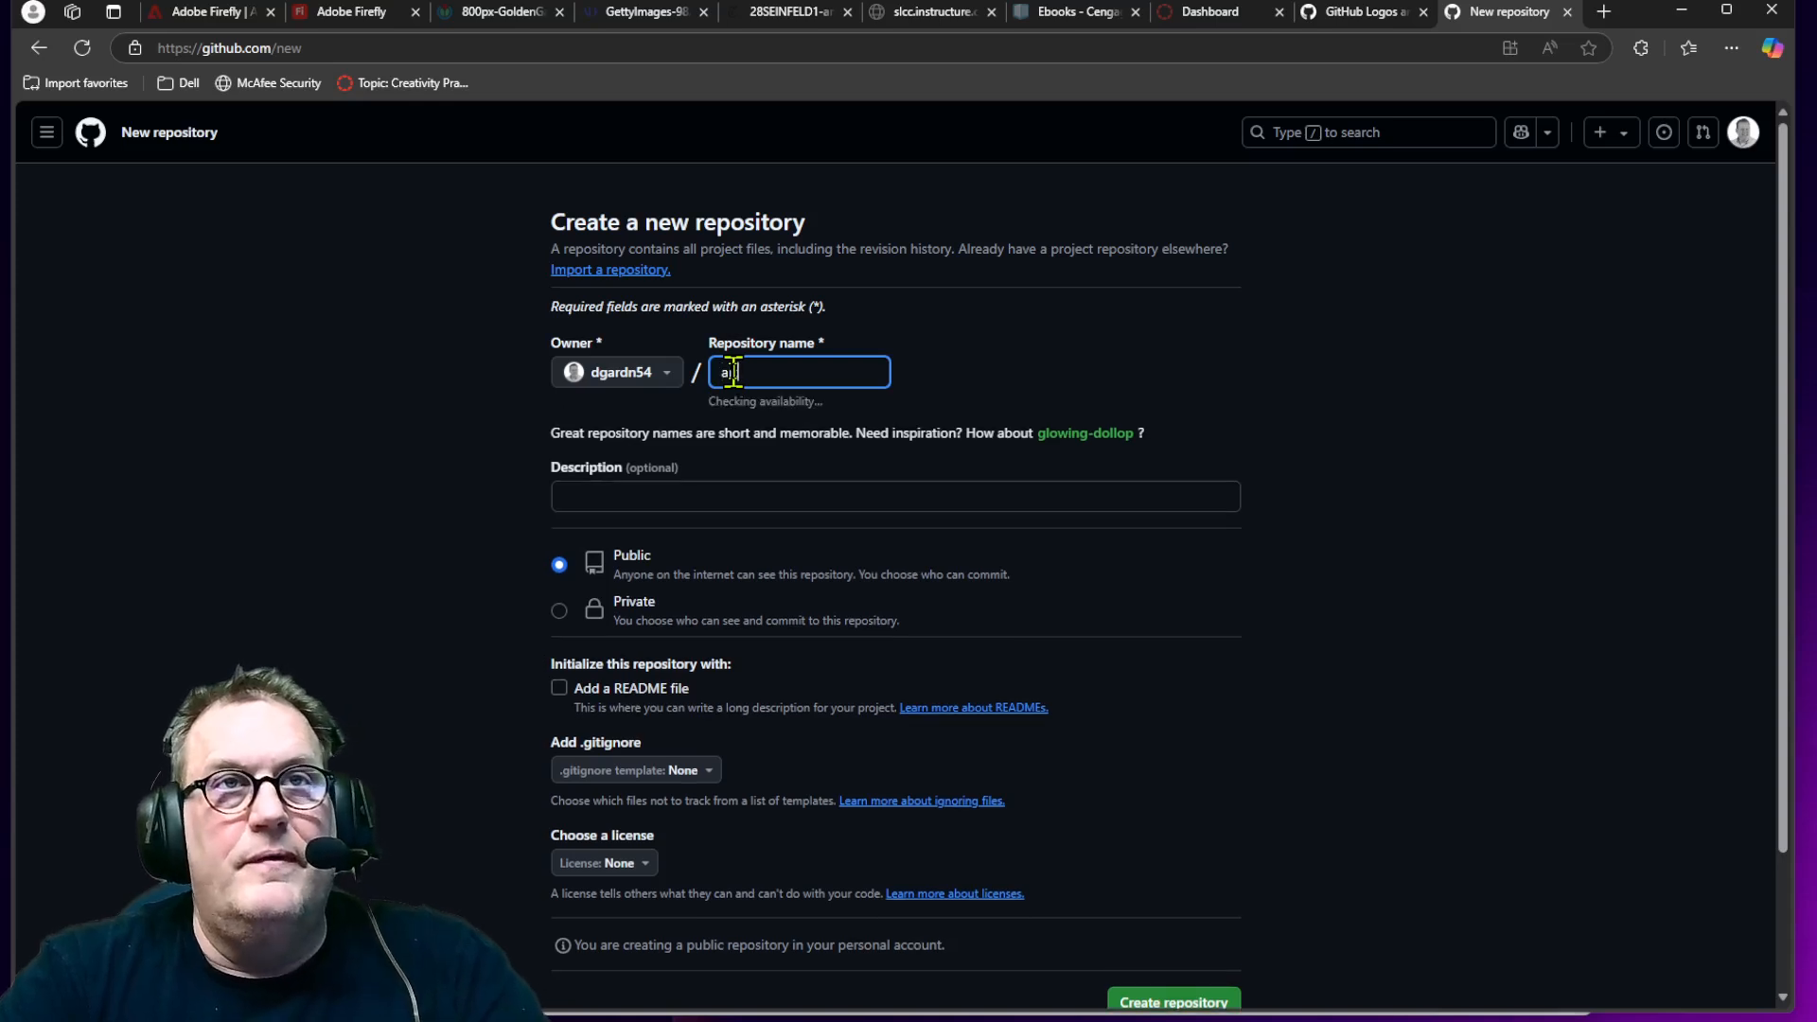
pyautogui.write('rt2440')
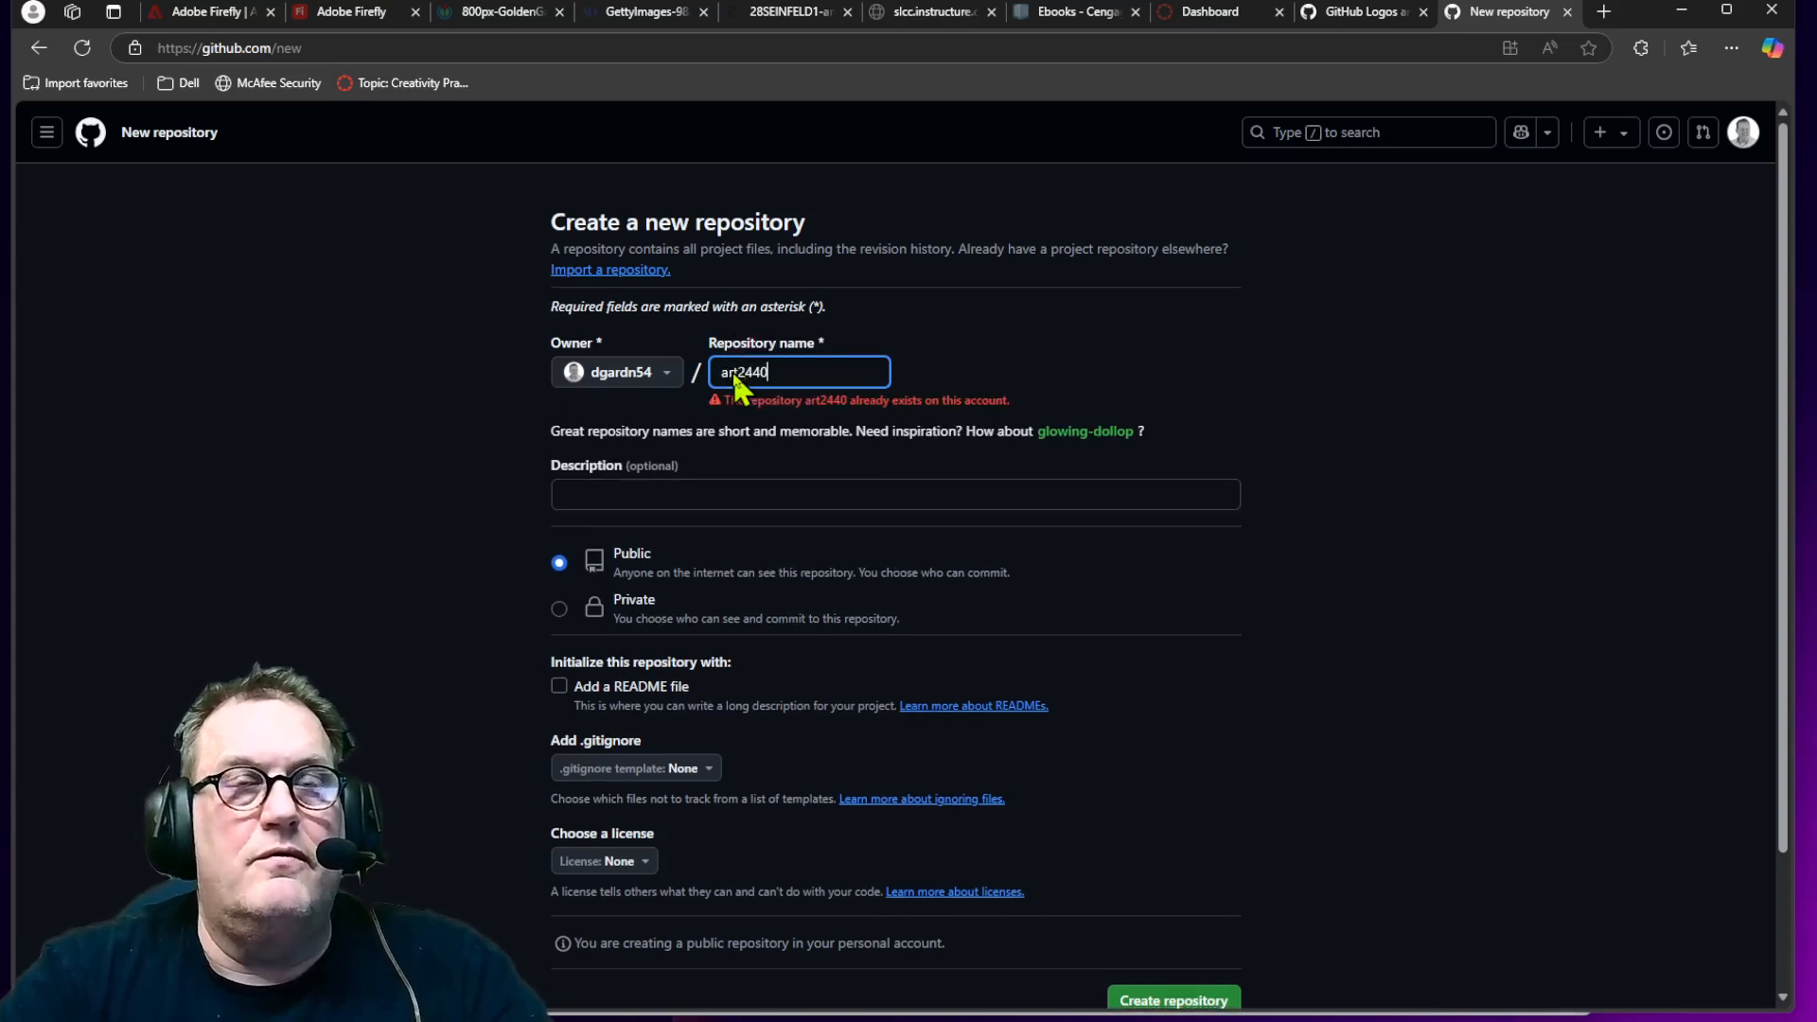
pyautogui.write('spr')
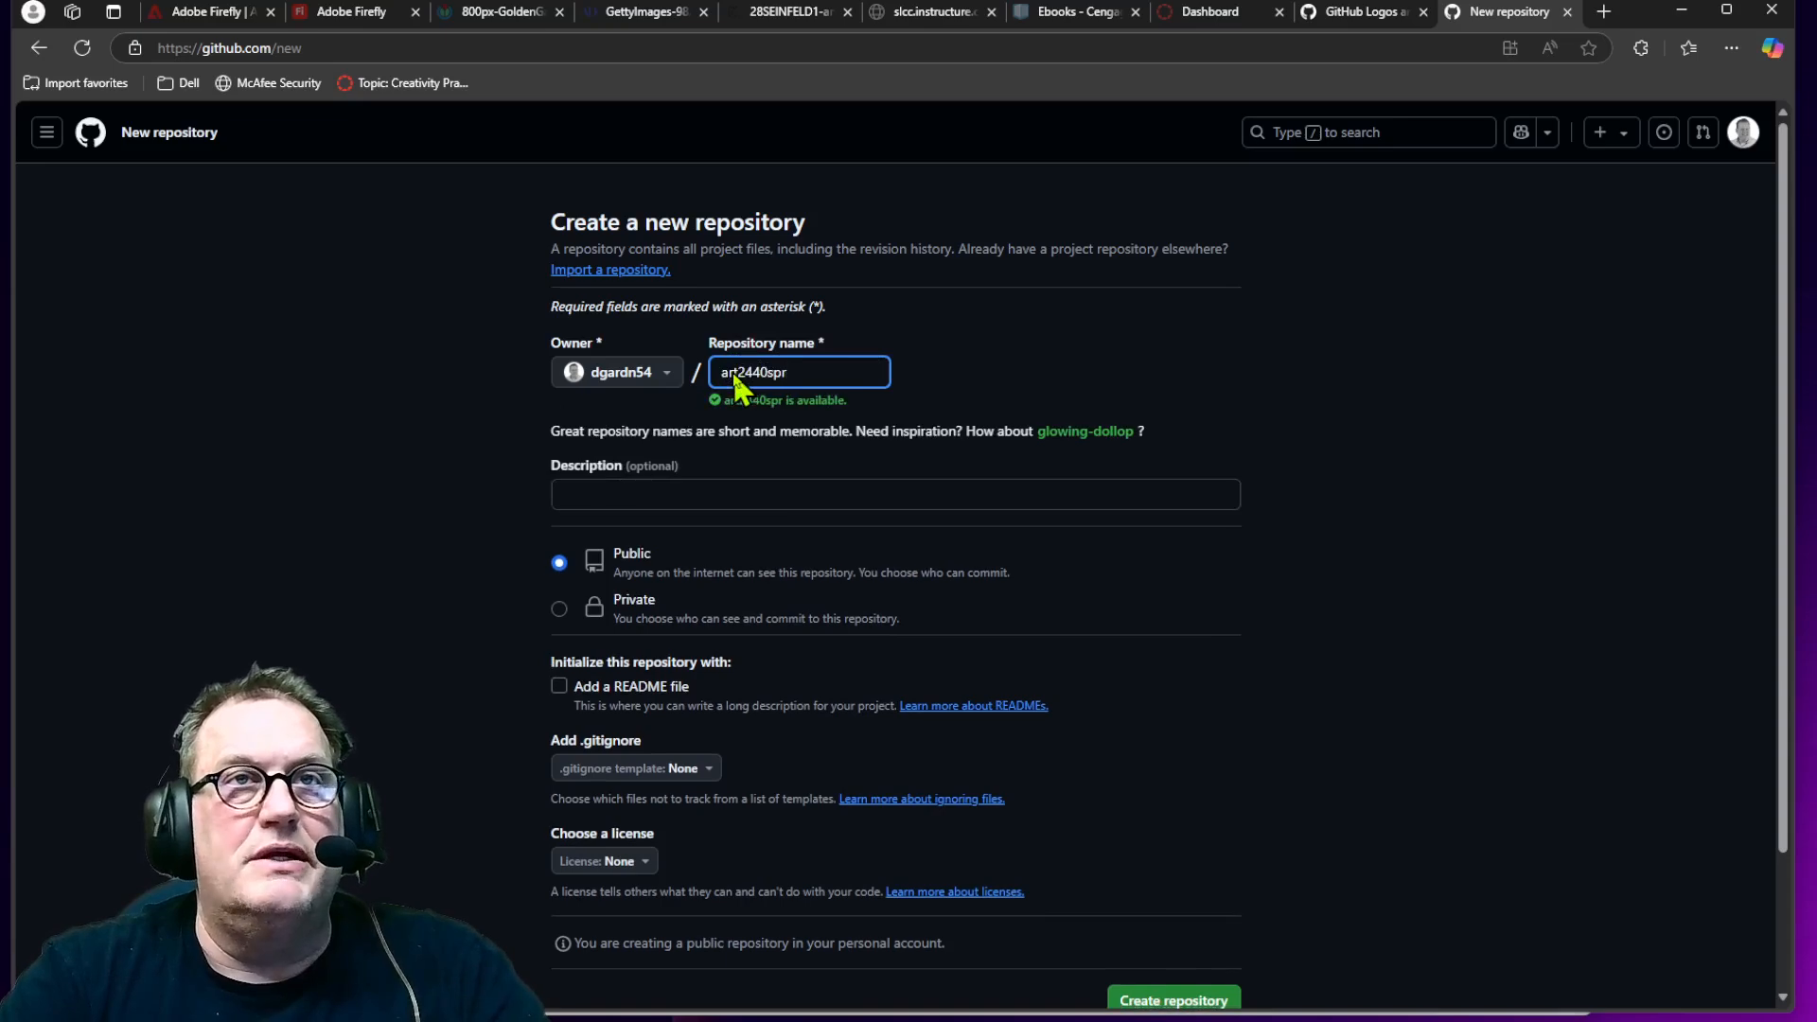
pyautogui.press('BackSpace')
pyautogui.press('BackSpace')
pyautogui.write('p')
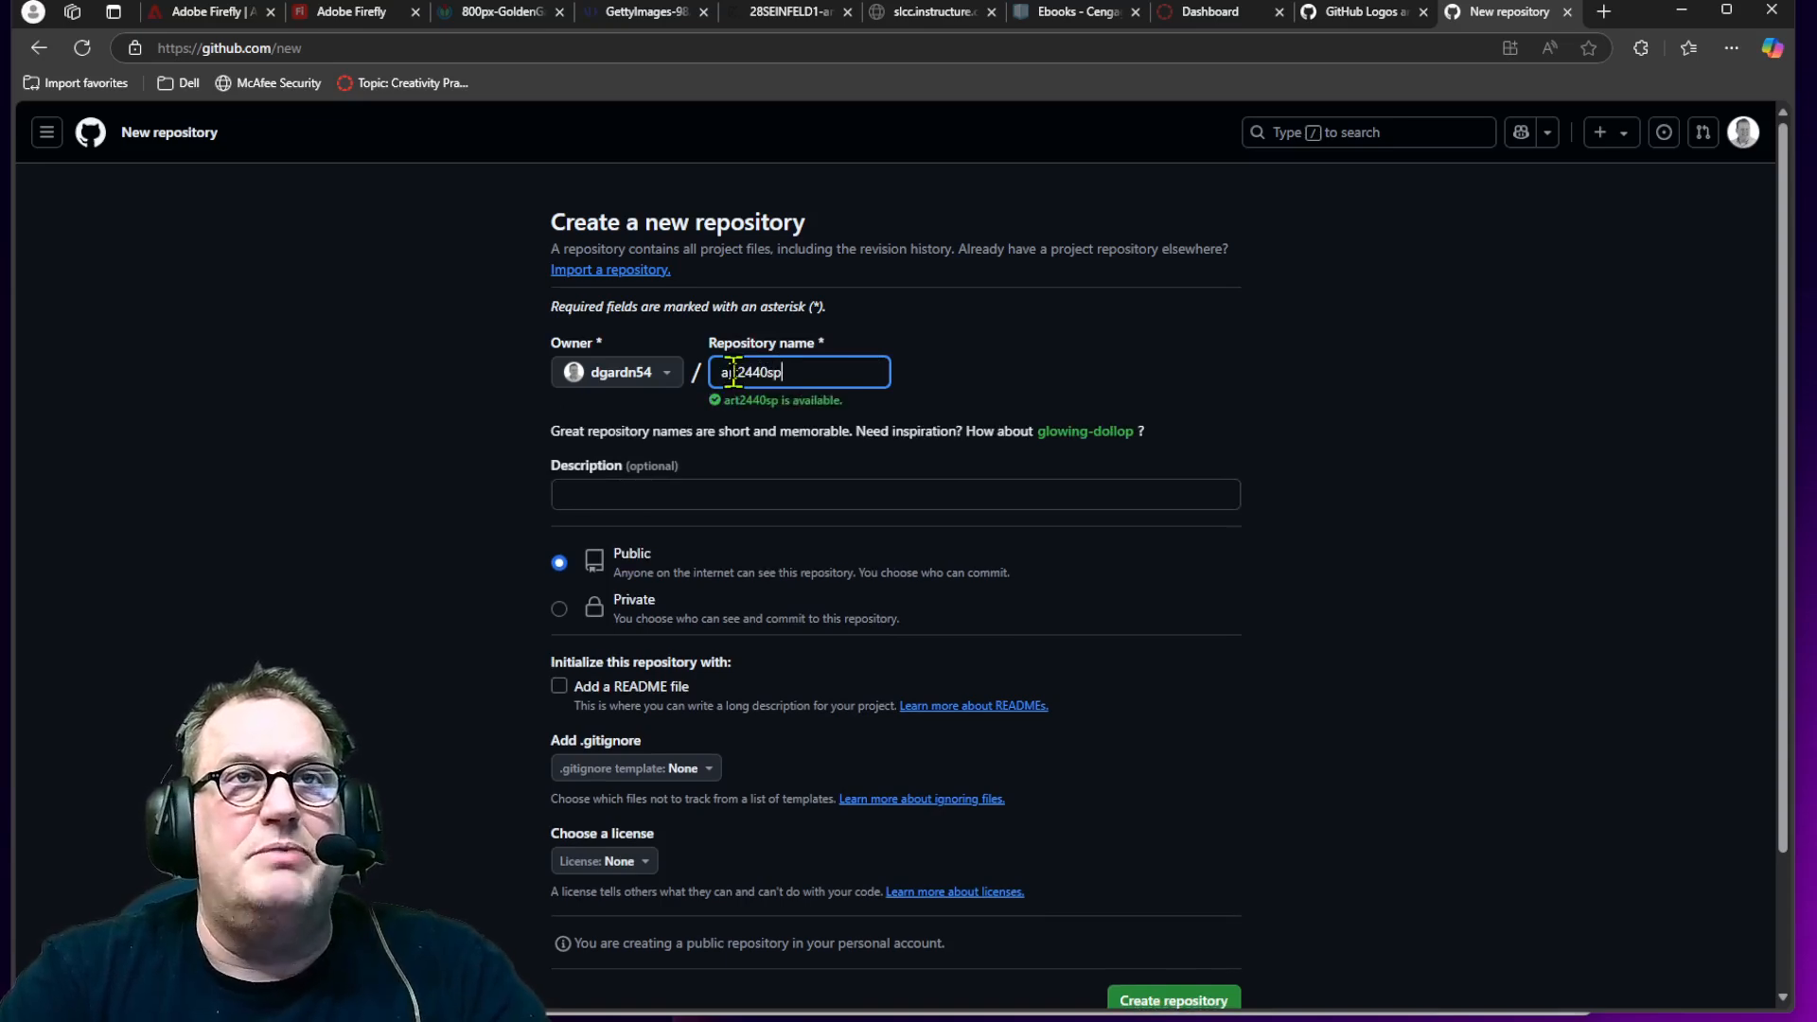
pyautogui.press('Tab')
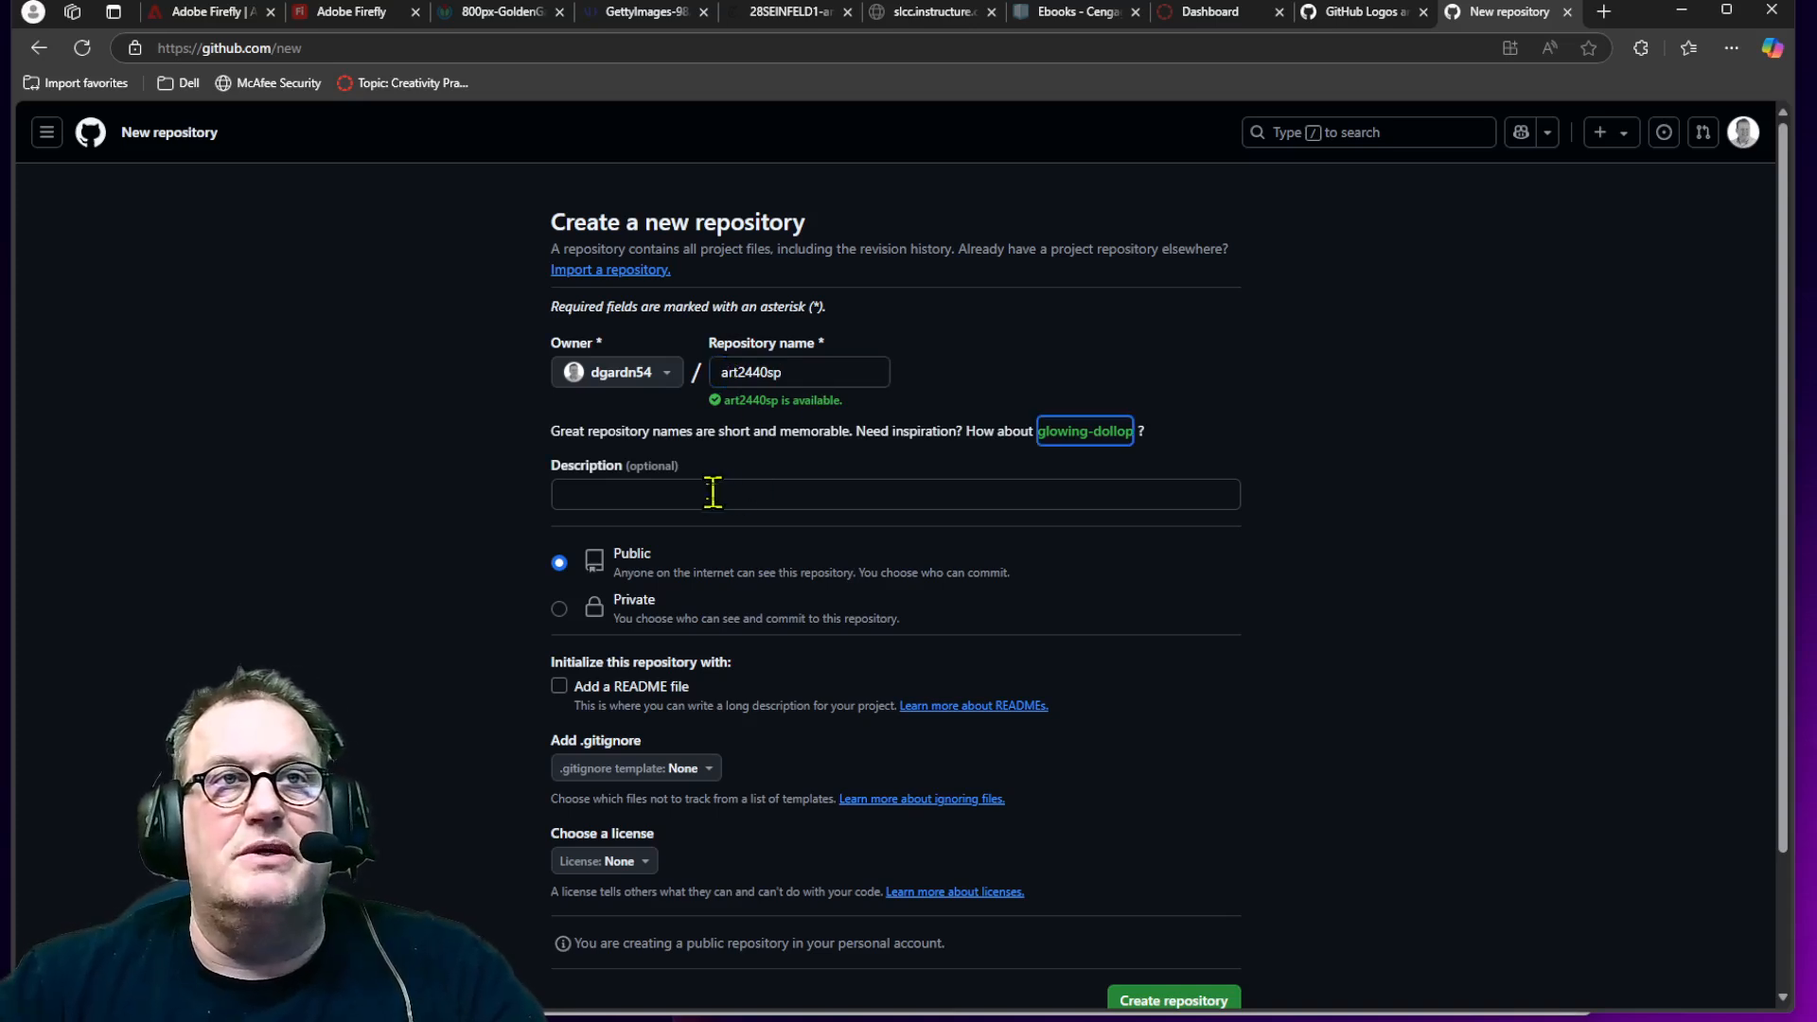
# Step: Set the description to 'Example Site for ART 2440 SLCC' and create the public repository
pyautogui.click(625, 488)
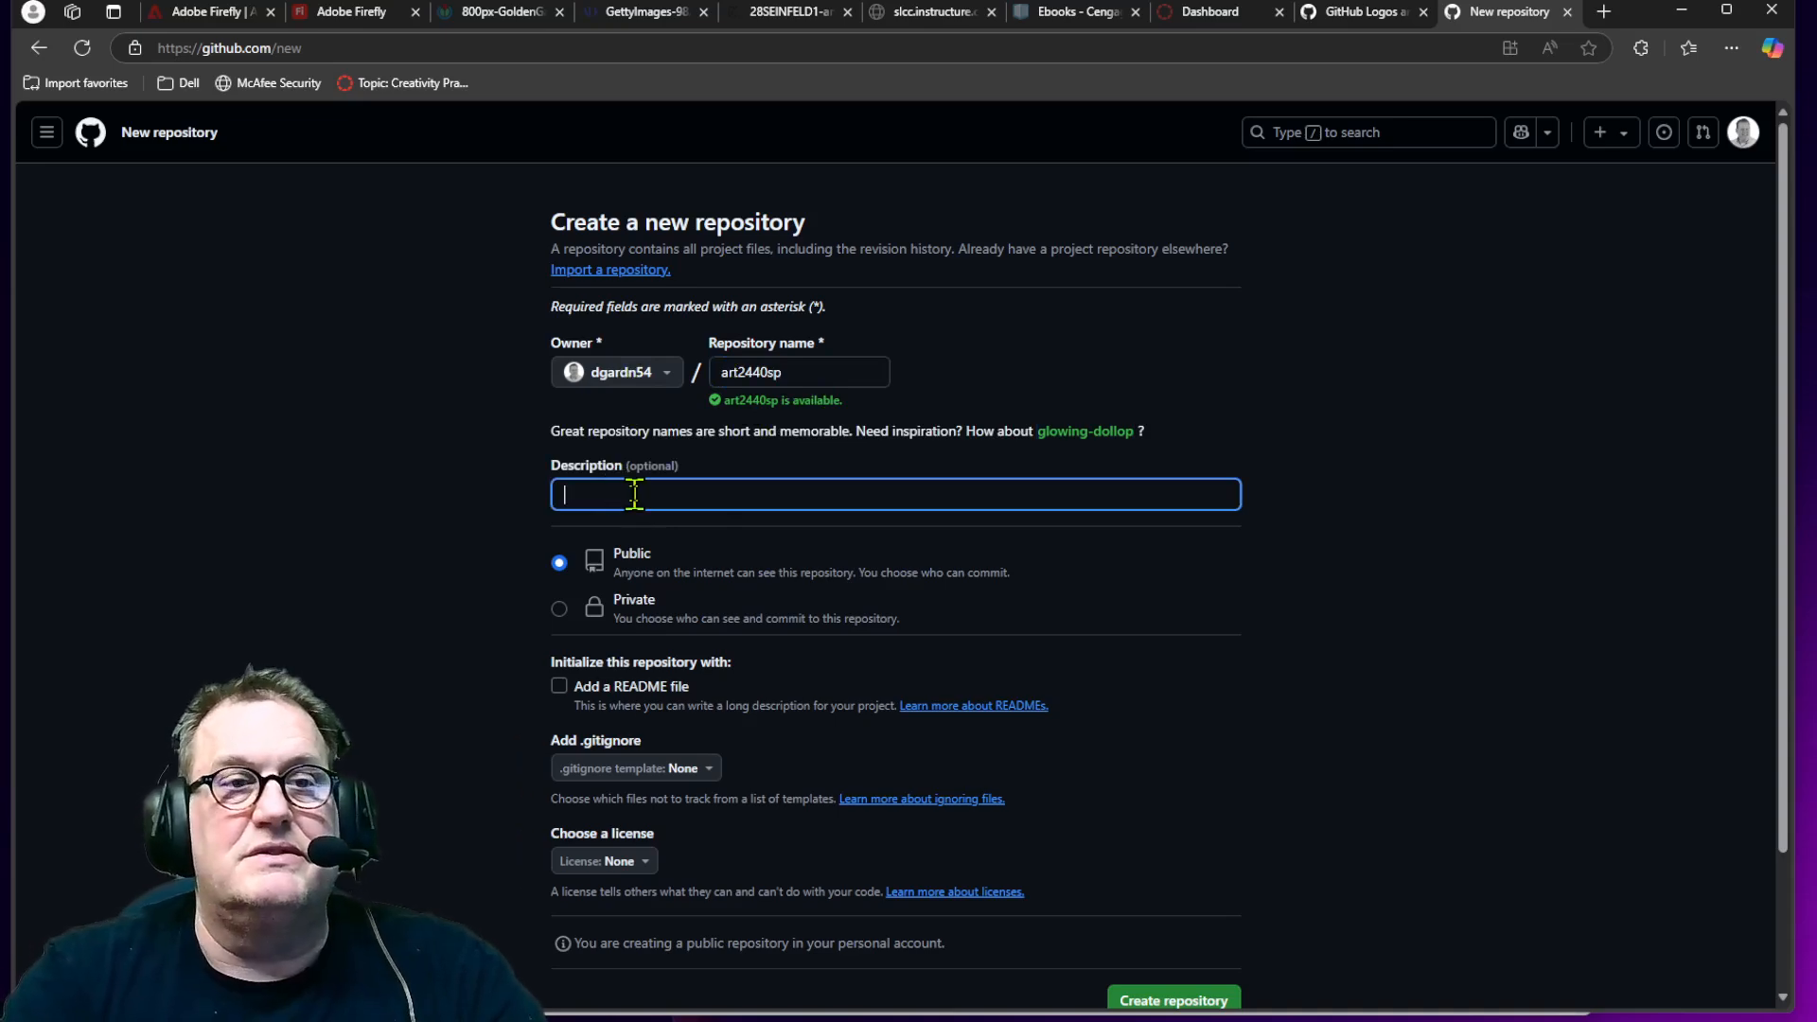
pyautogui.write('Example ')
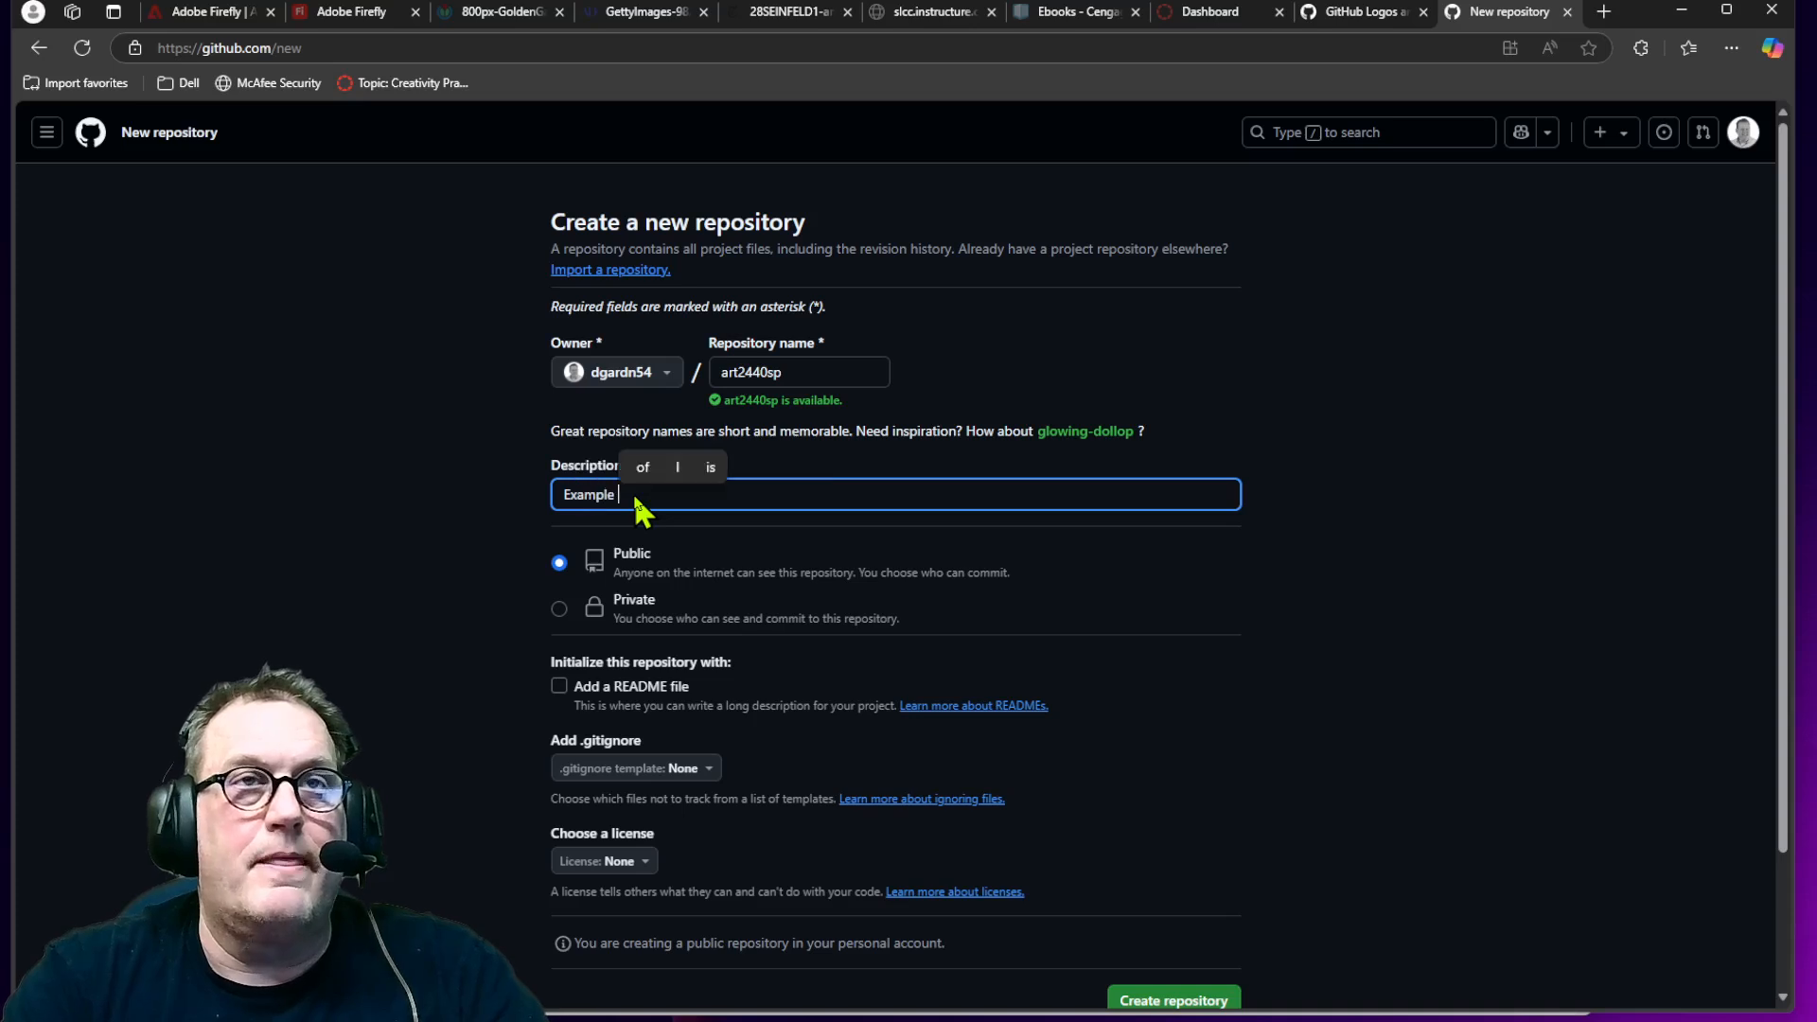
pyautogui.write('Site for ')
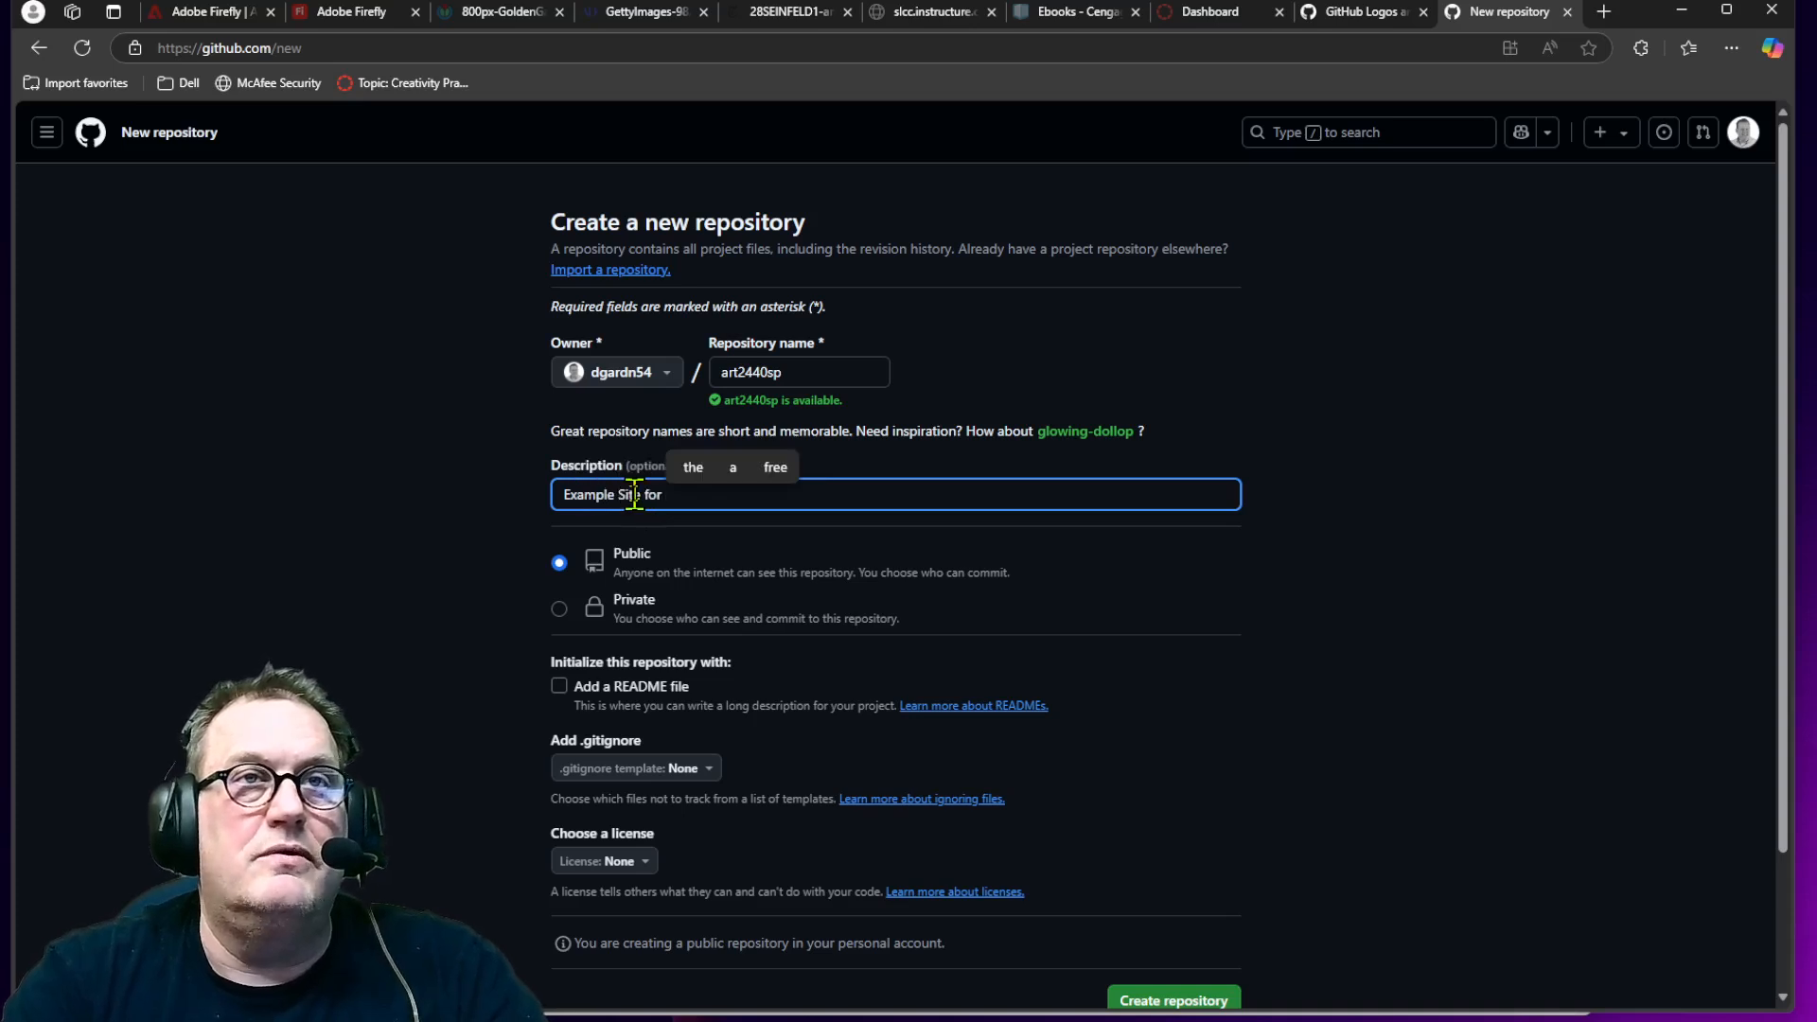
pyautogui.write('W')
pyautogui.press('BackSpace')
pyautogui.write('ART')
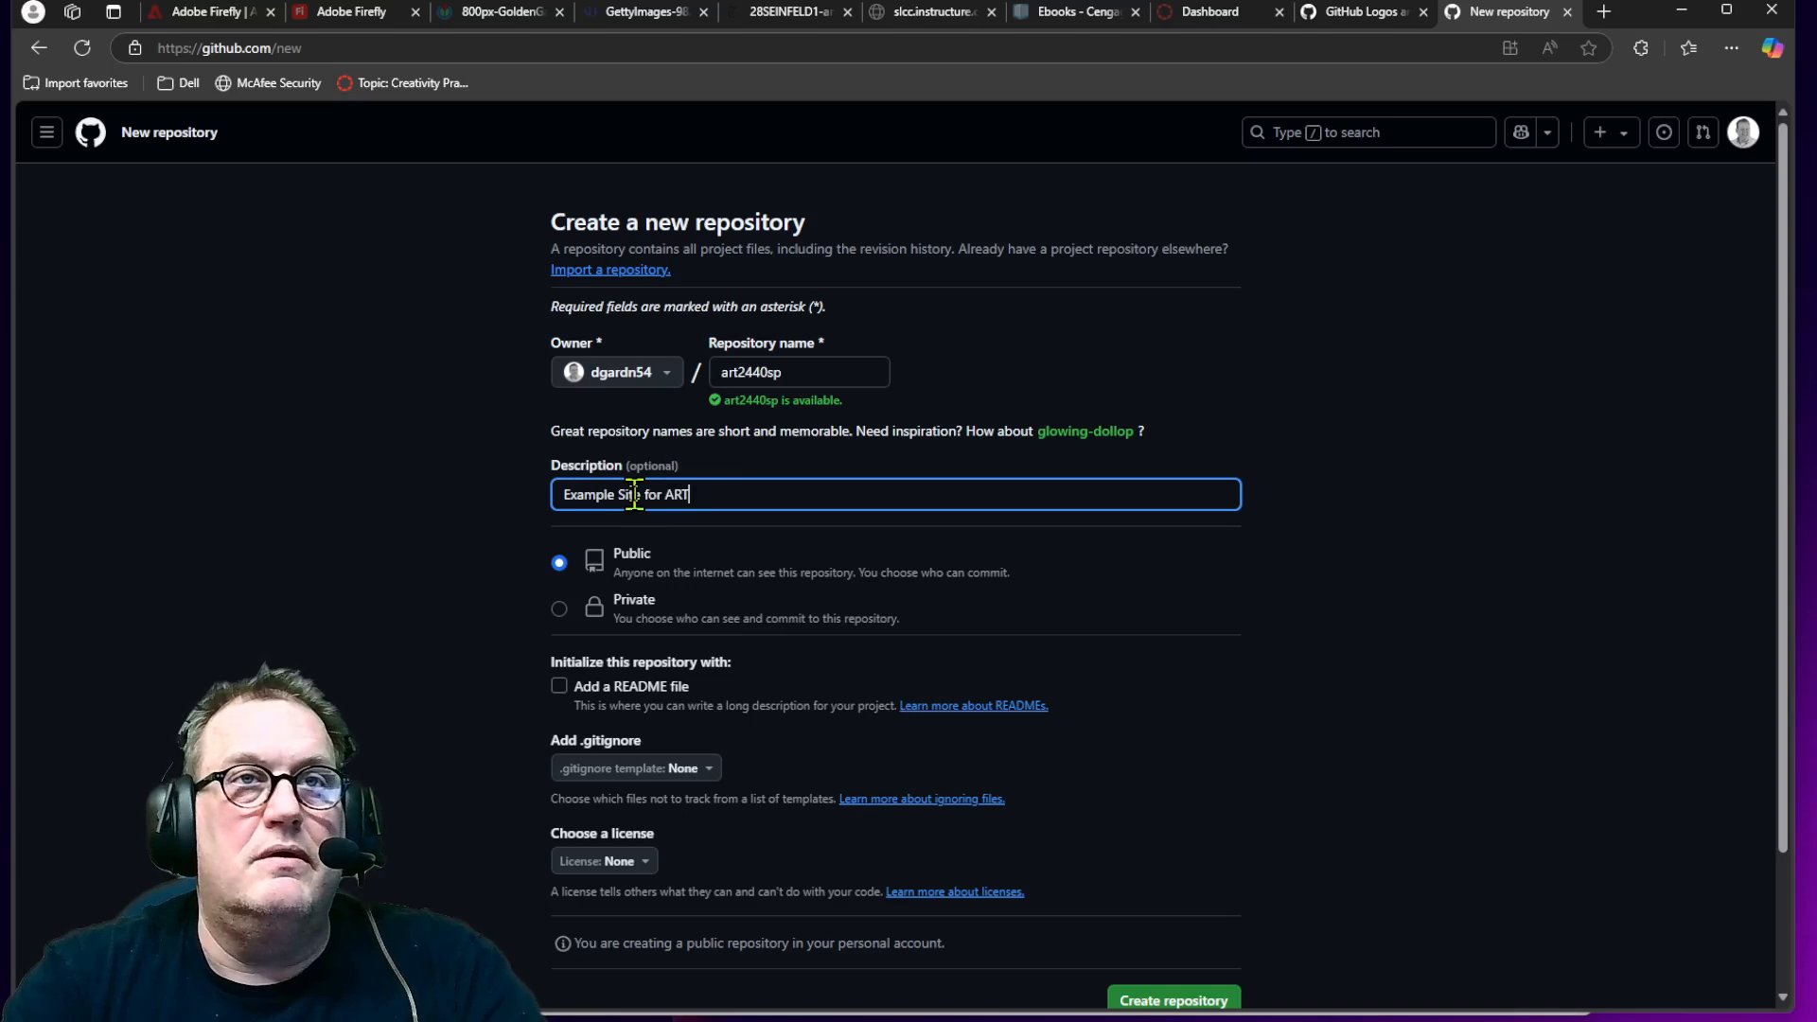
pyautogui.write(' 2440 SLCC')
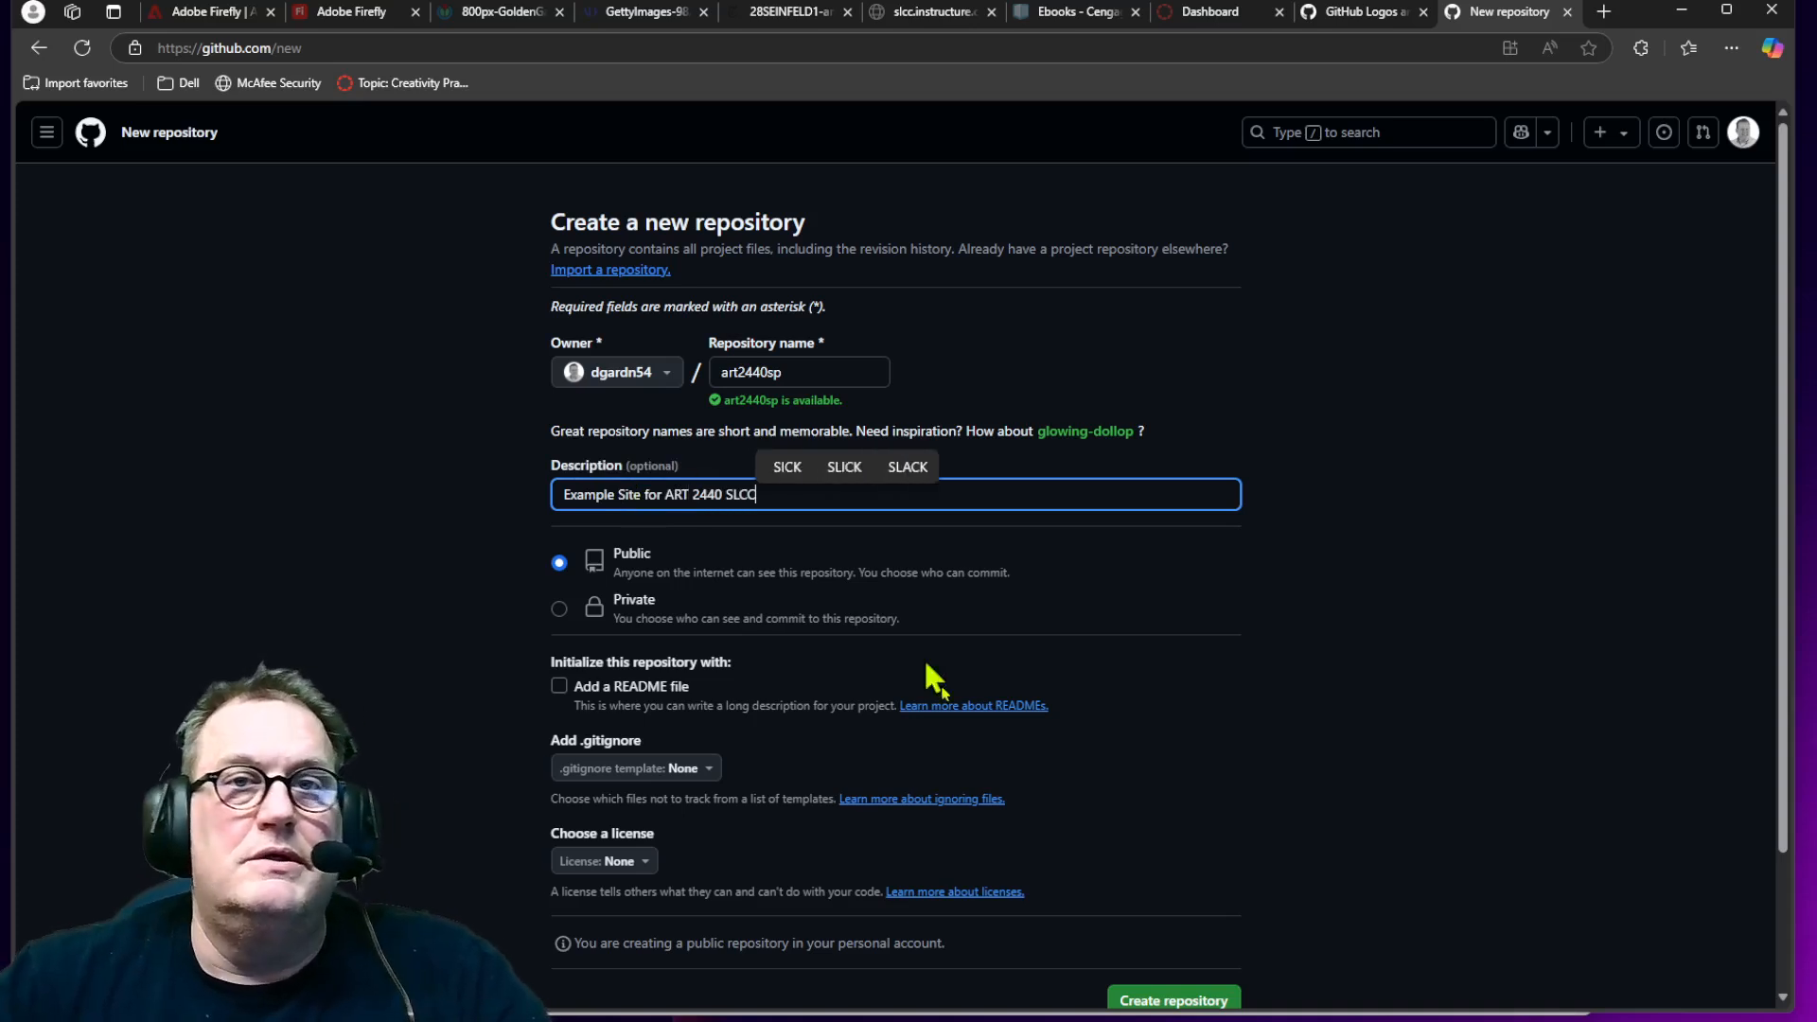
pyautogui.scroll(-2, 1269, 925)
pyautogui.click(1205, 834)
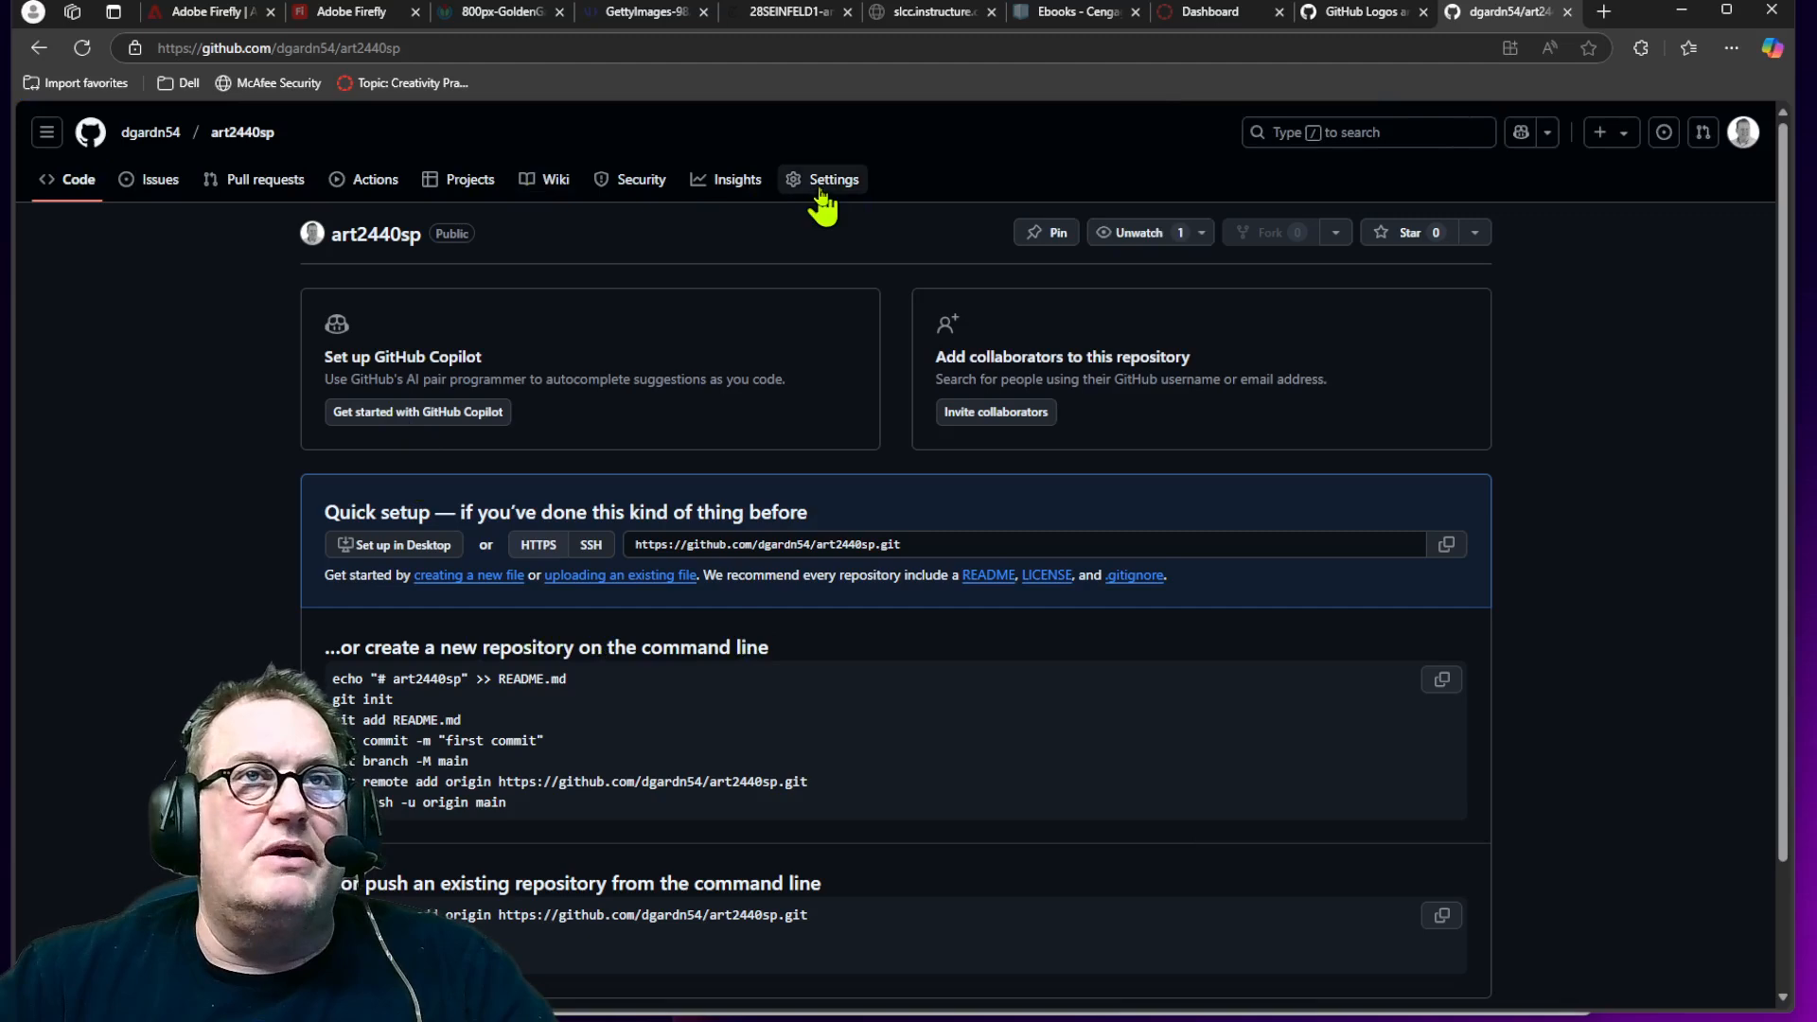
# Step: Check the repository settings, then return to the code page and start creating a new file
pyautogui.click(834, 182)
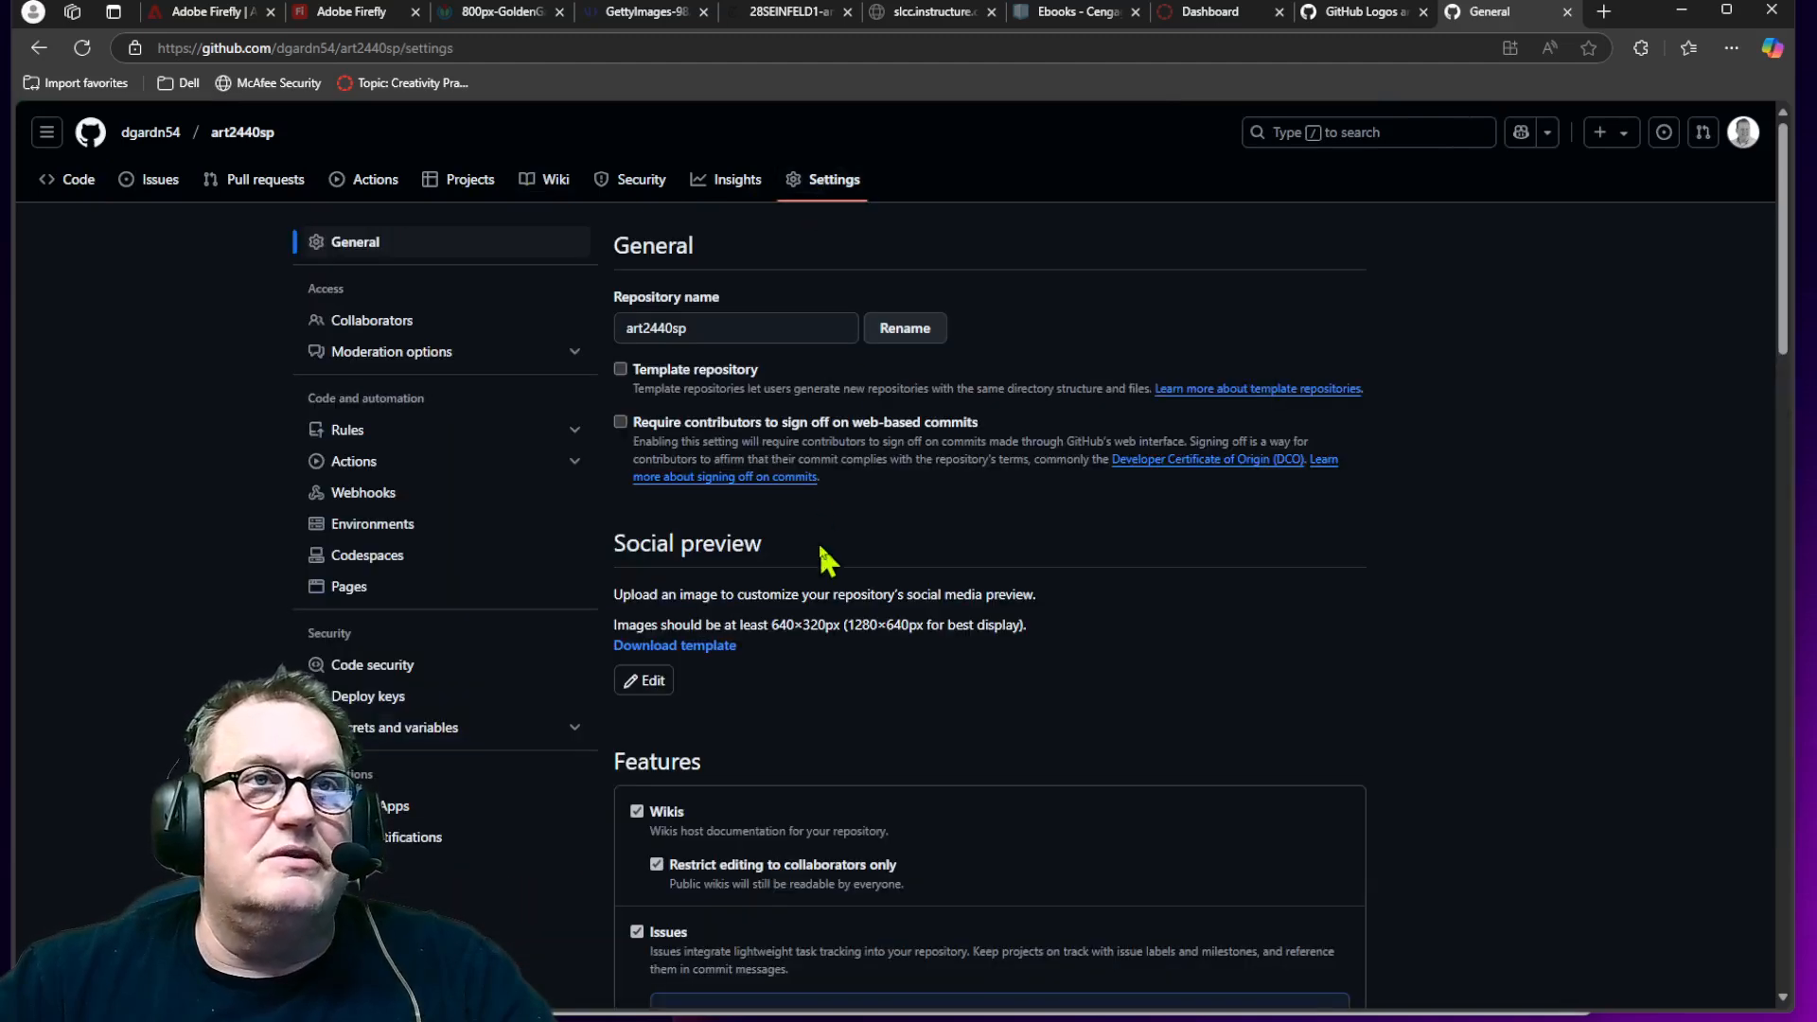
pyautogui.click(79, 182)
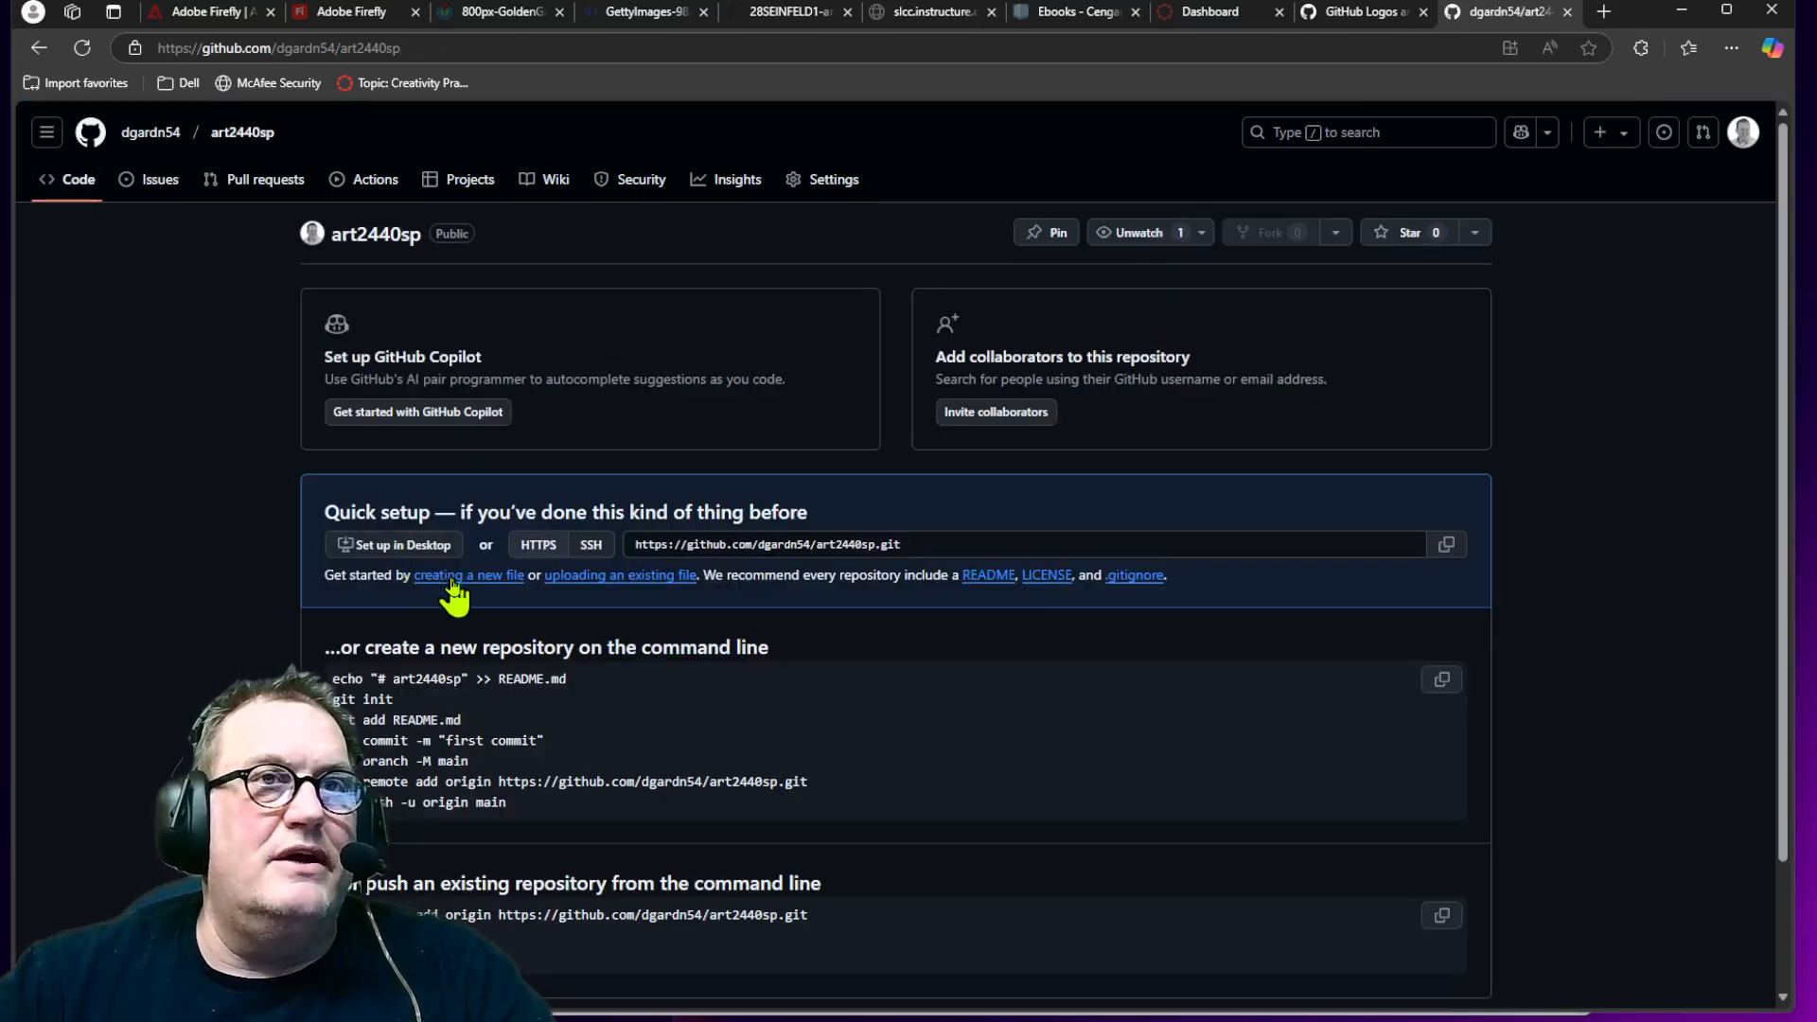
pyautogui.click(451, 579)
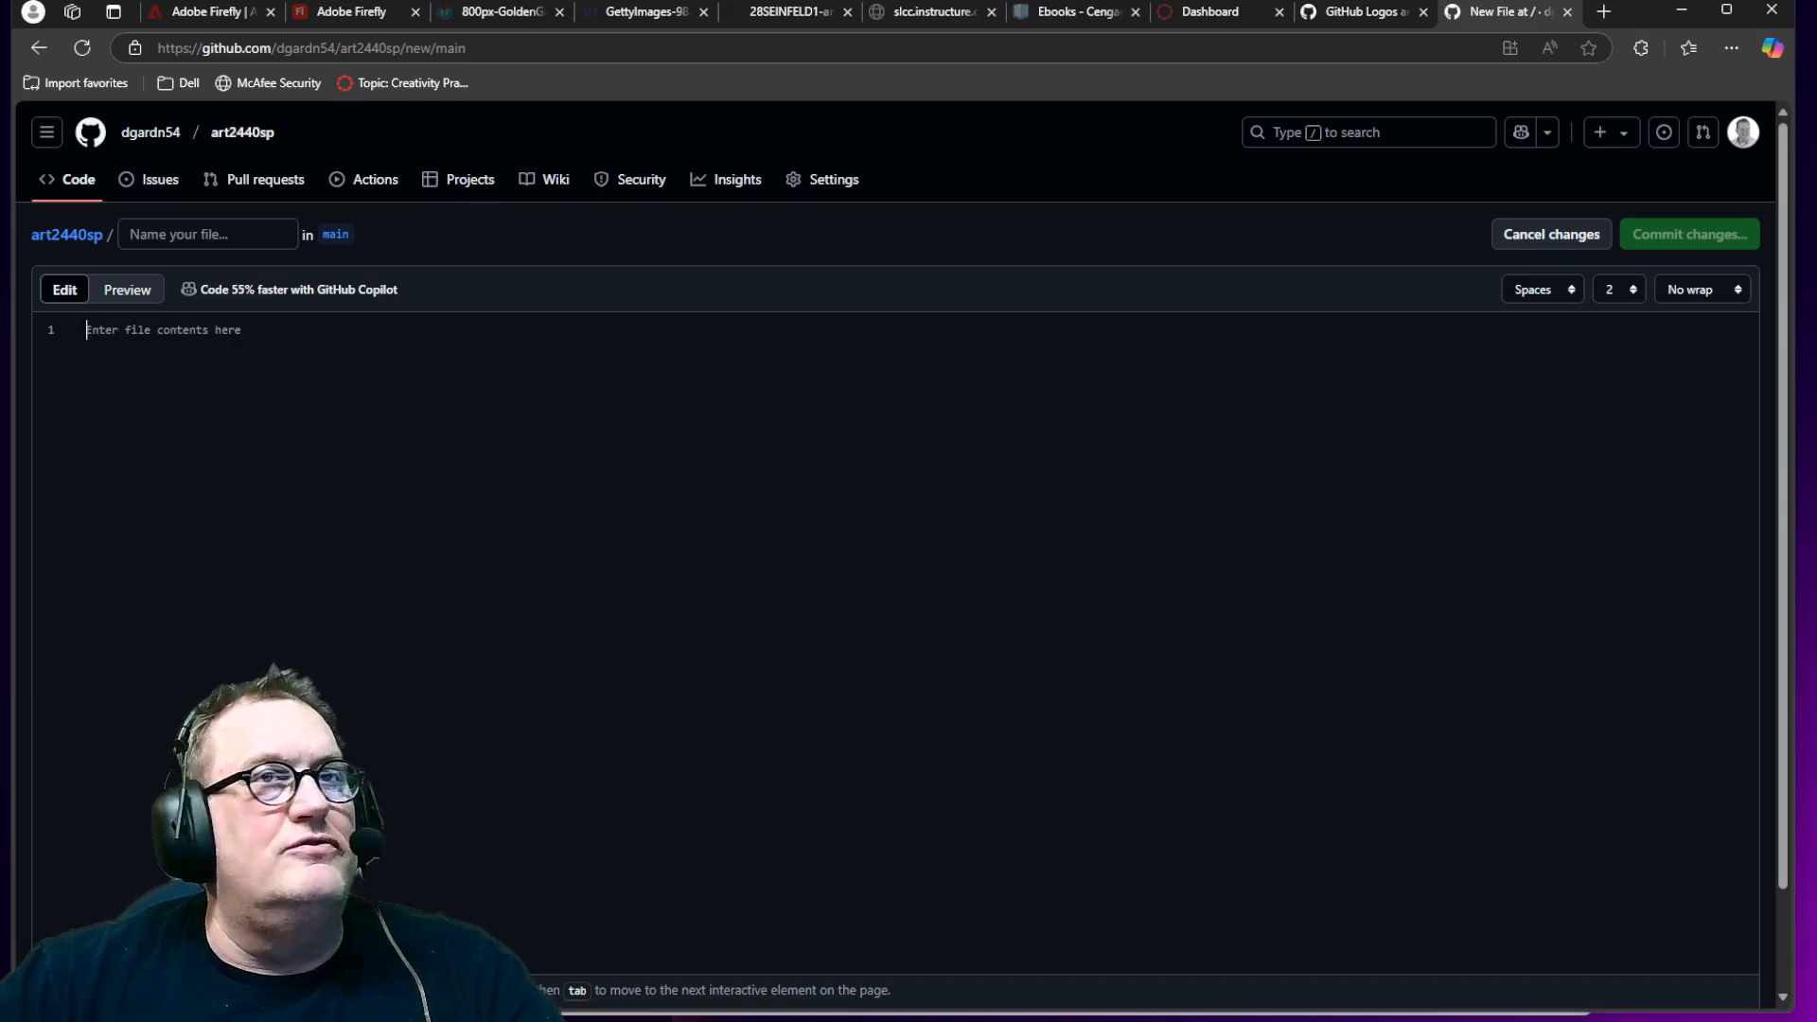
# Step: Switch to VS Code and create a new file named index.html in the AHK folder
pyautogui.moveTo(0, 312); pyautogui.dragTo(1311, 95)
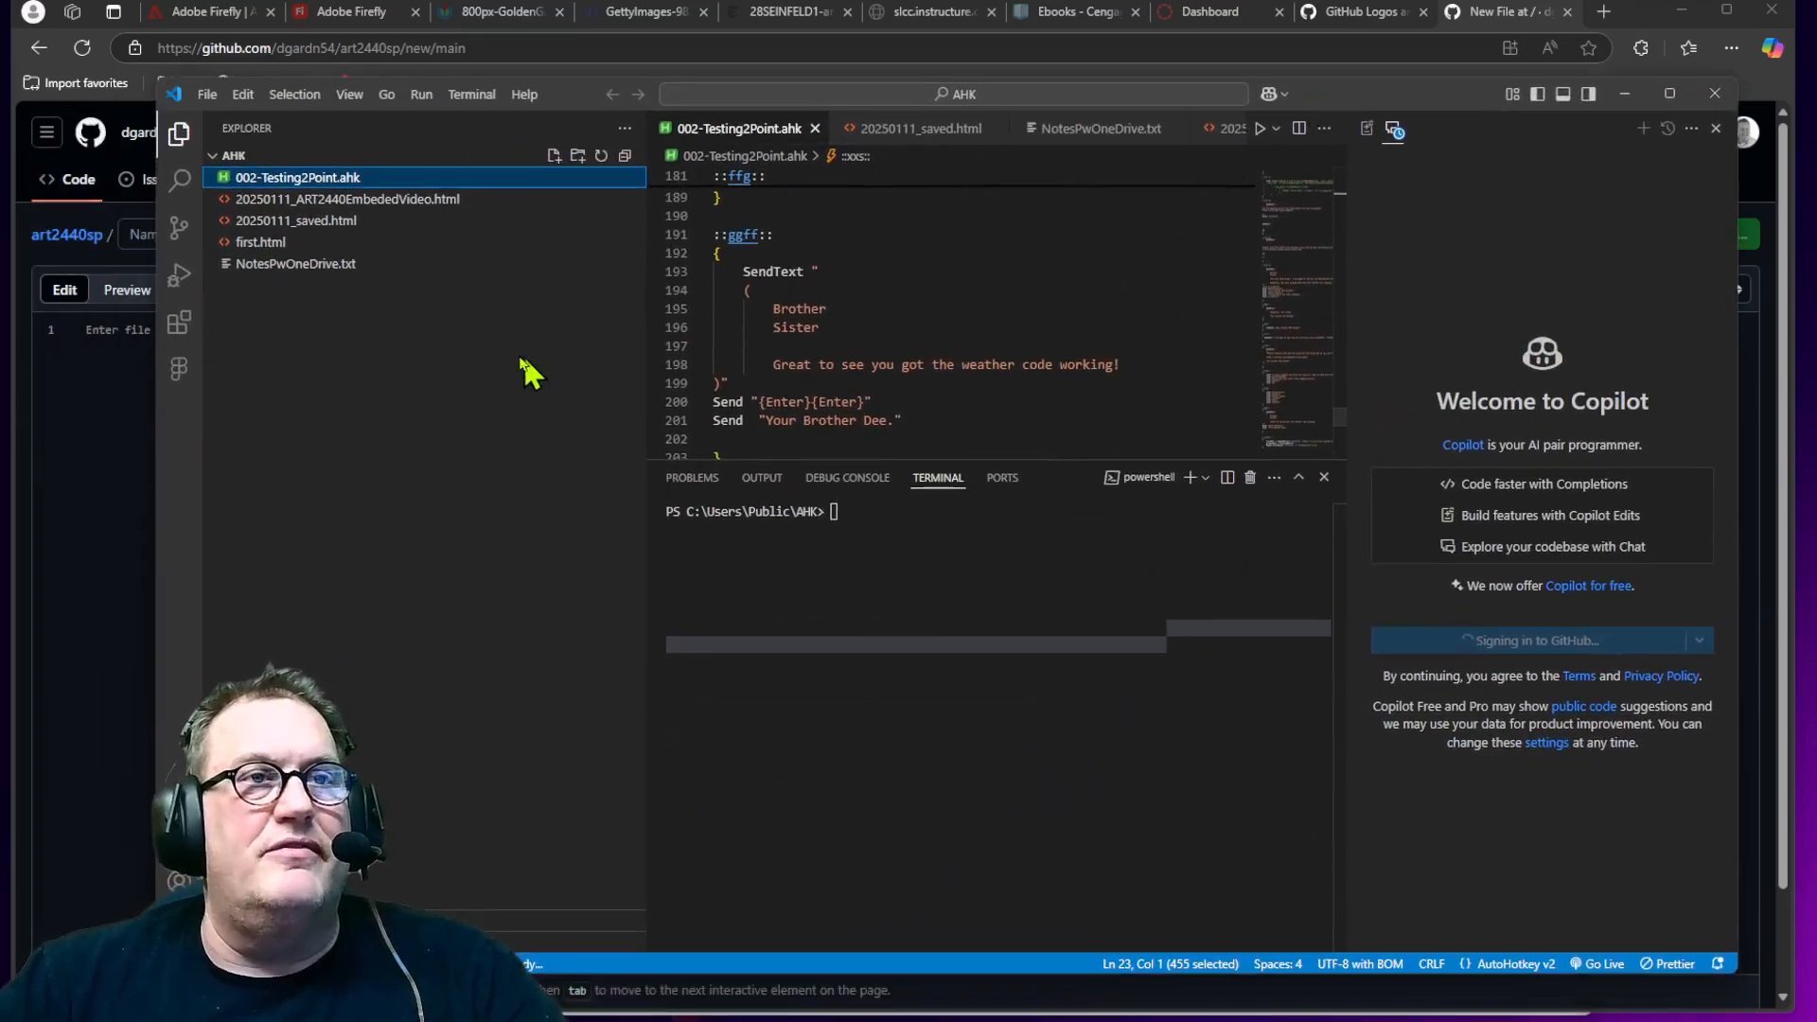
pyautogui.click(554, 157)
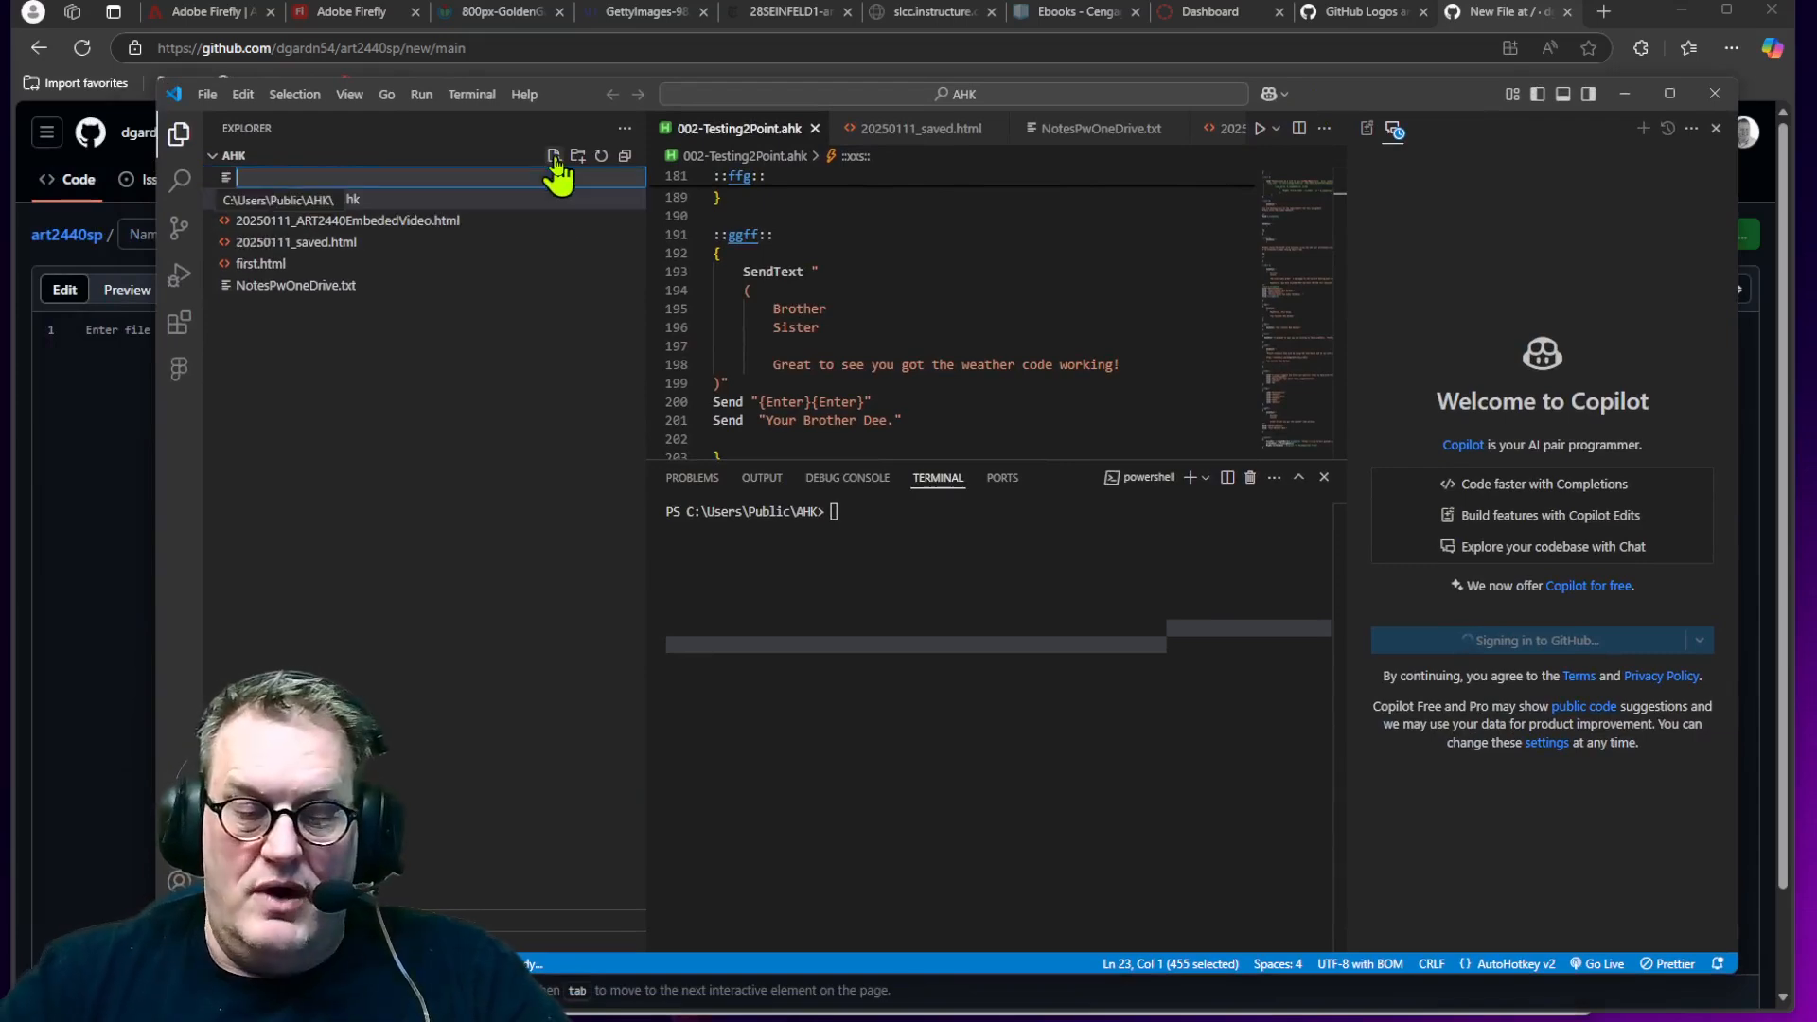
pyautogui.write('index')
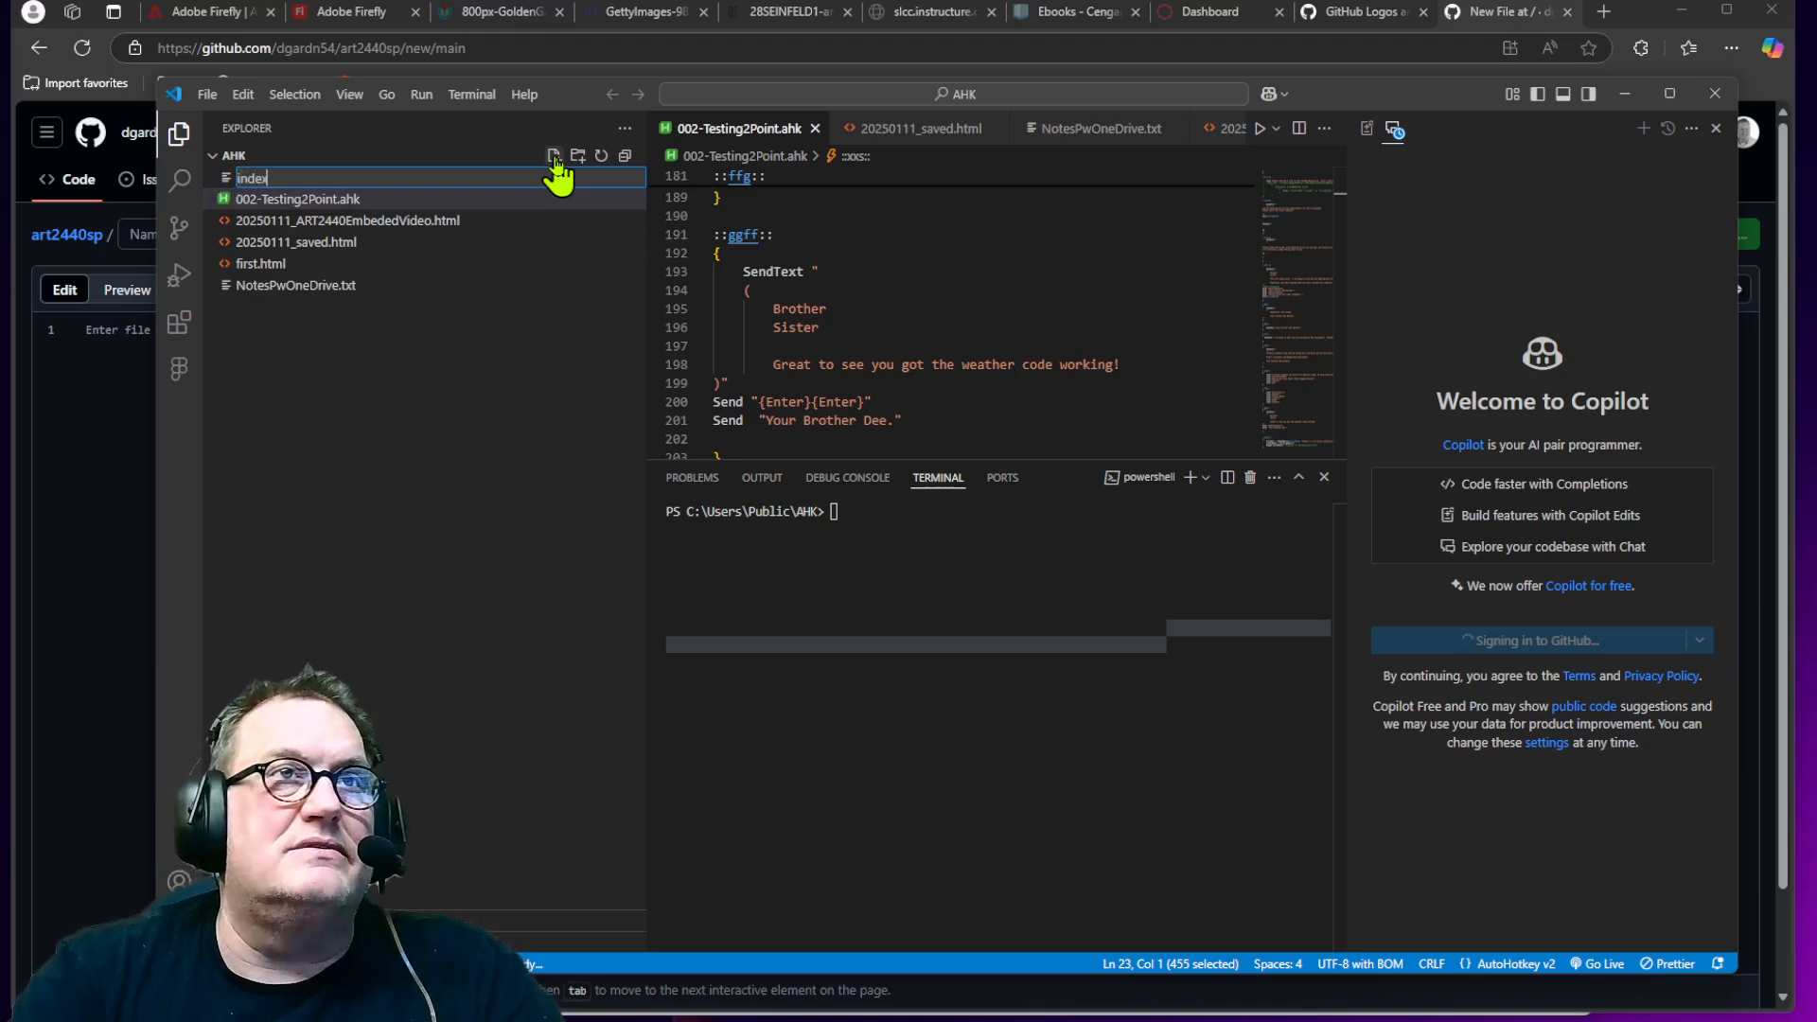
pyautogui.write('.html')
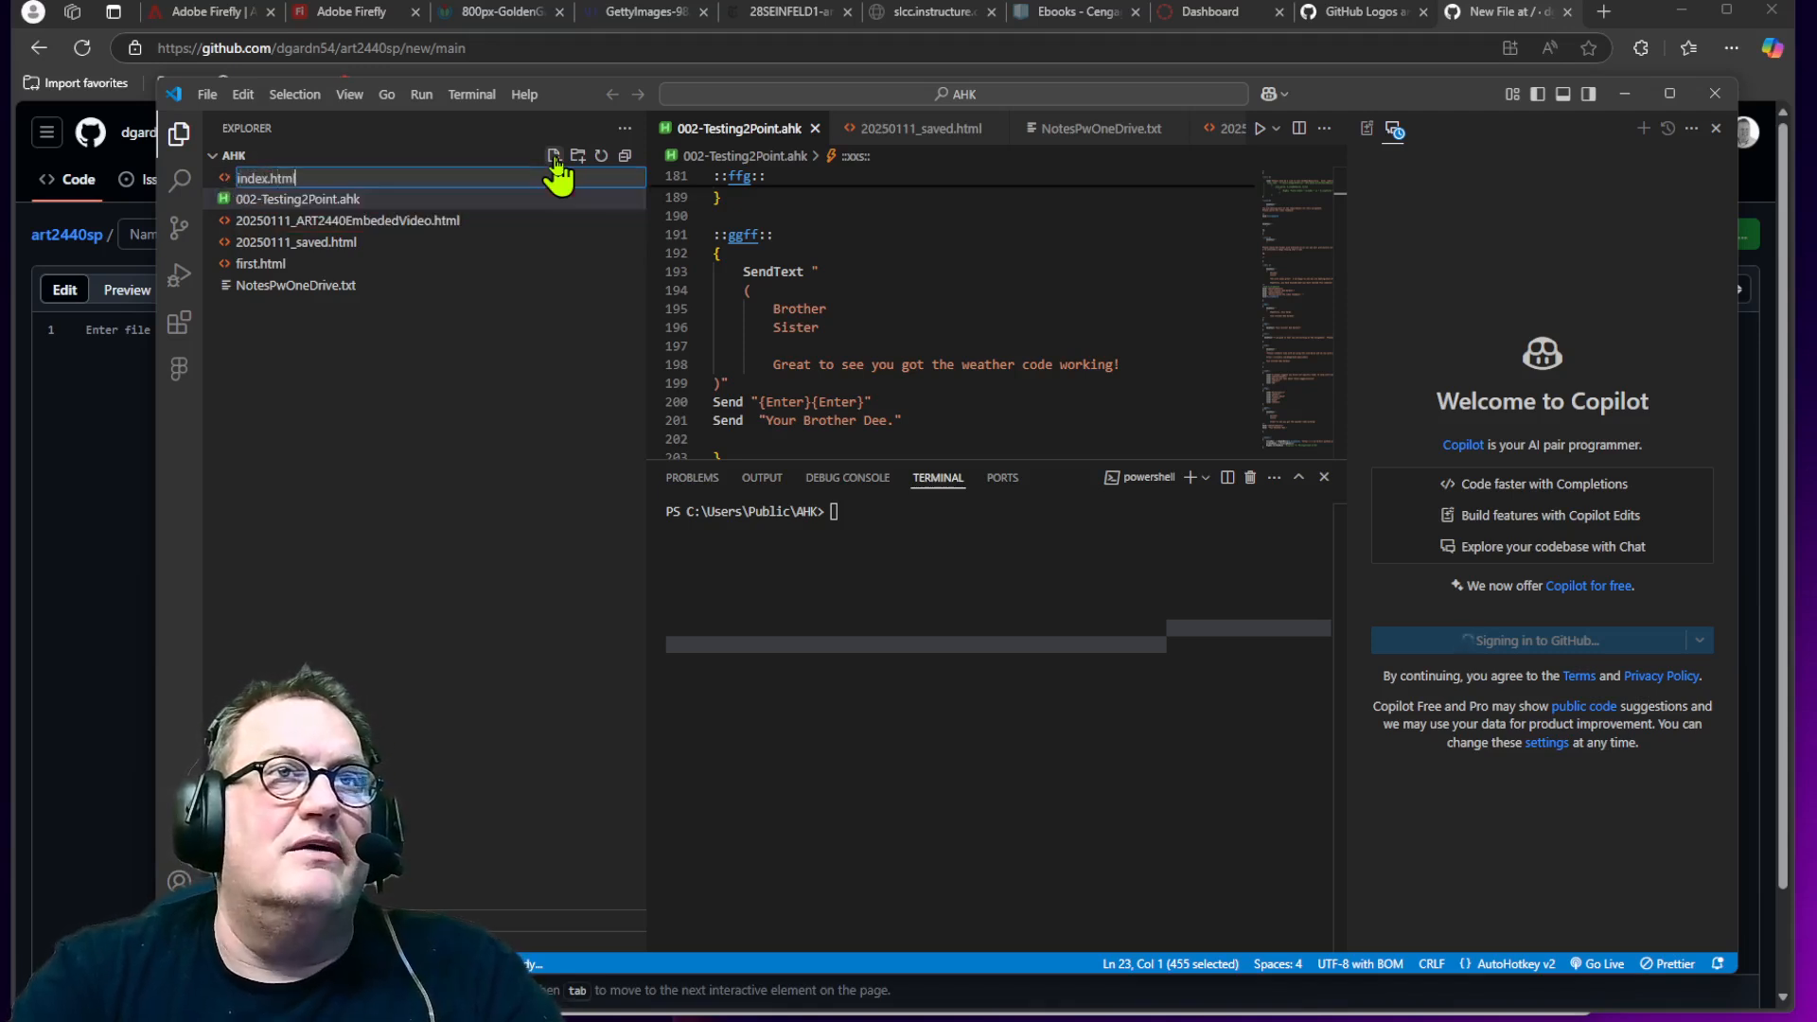
pyautogui.press('Return')
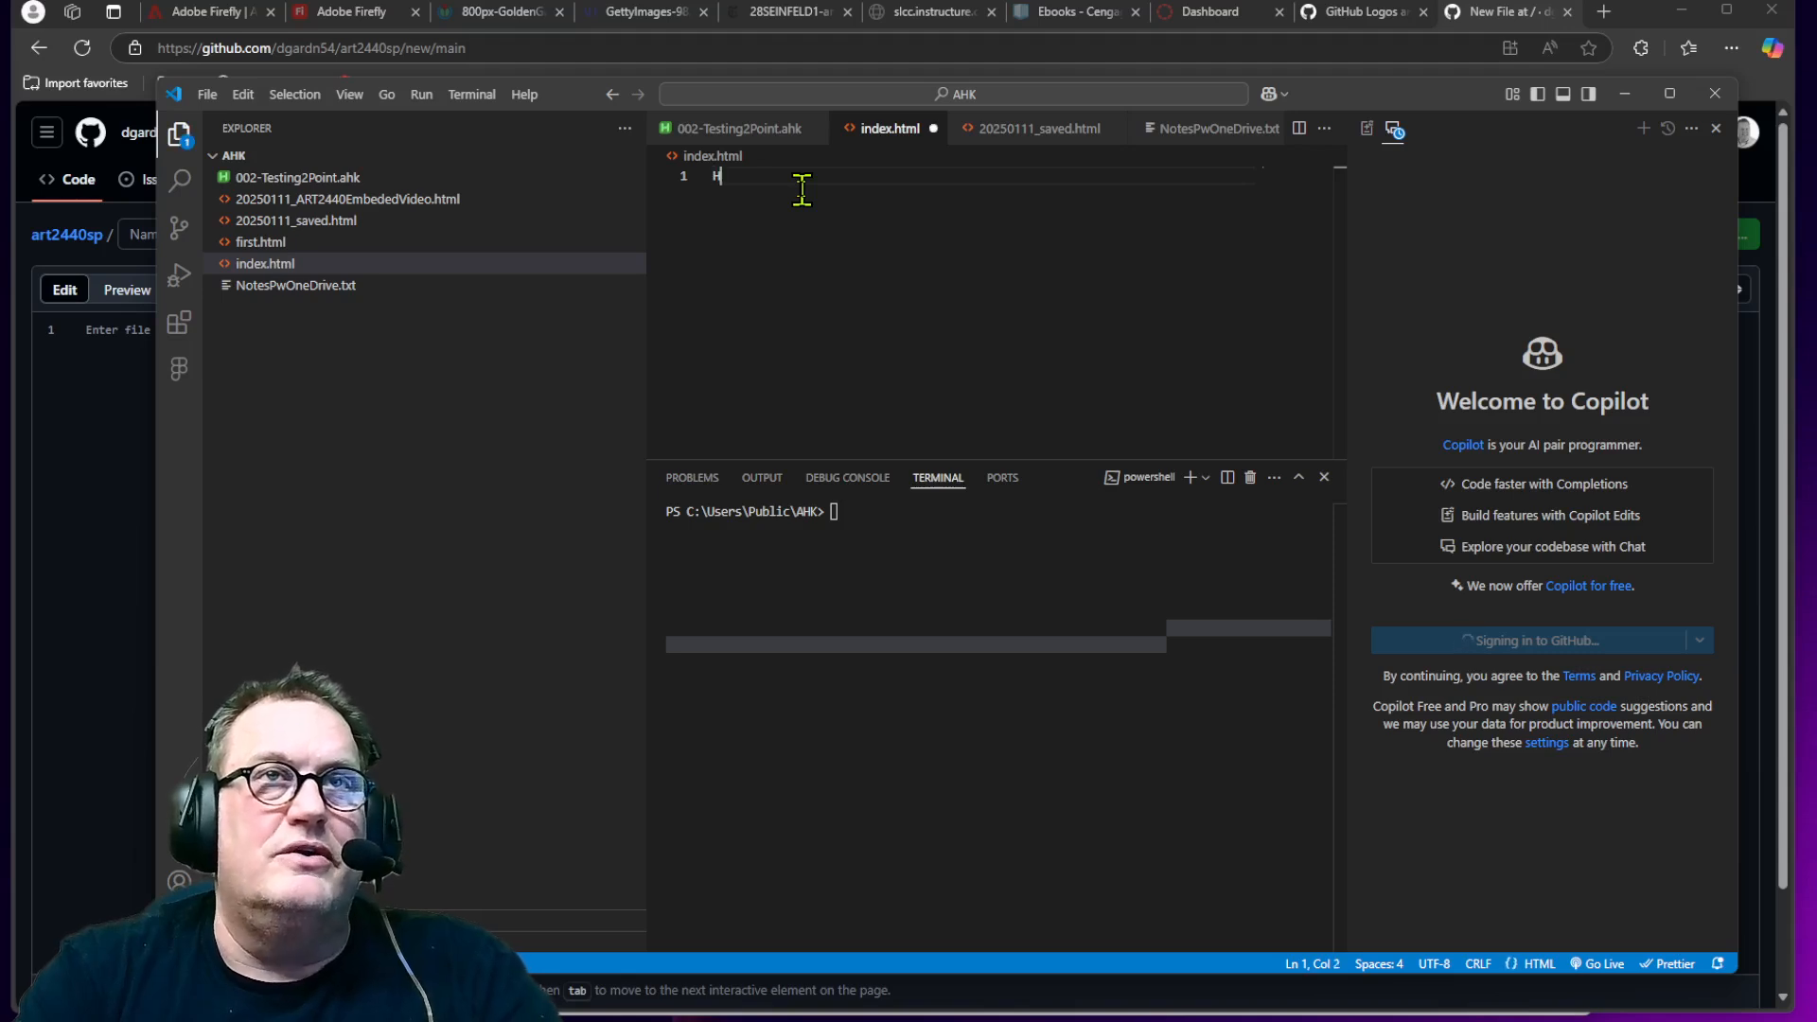
# Step: Try to insert HTML boilerplate using the Html:5 Emmet abbreviation
pyautogui.write('H')
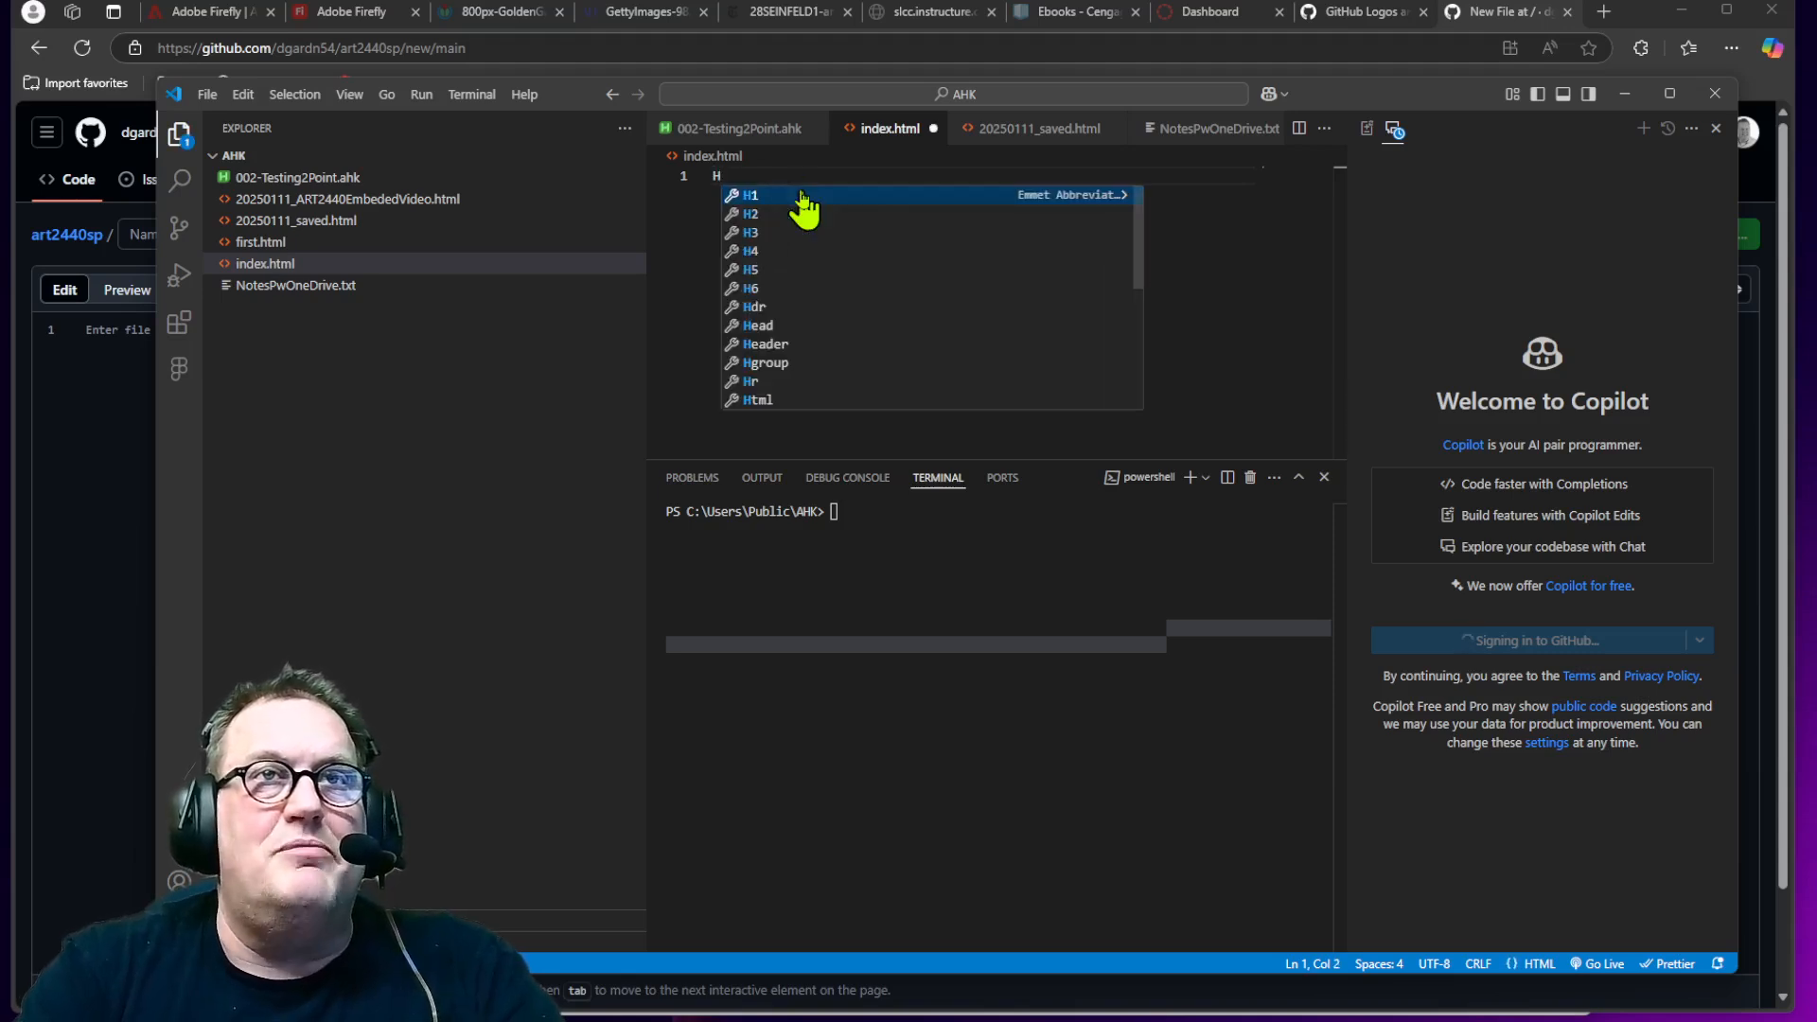
pyautogui.write('tm')
pyautogui.press('Down')
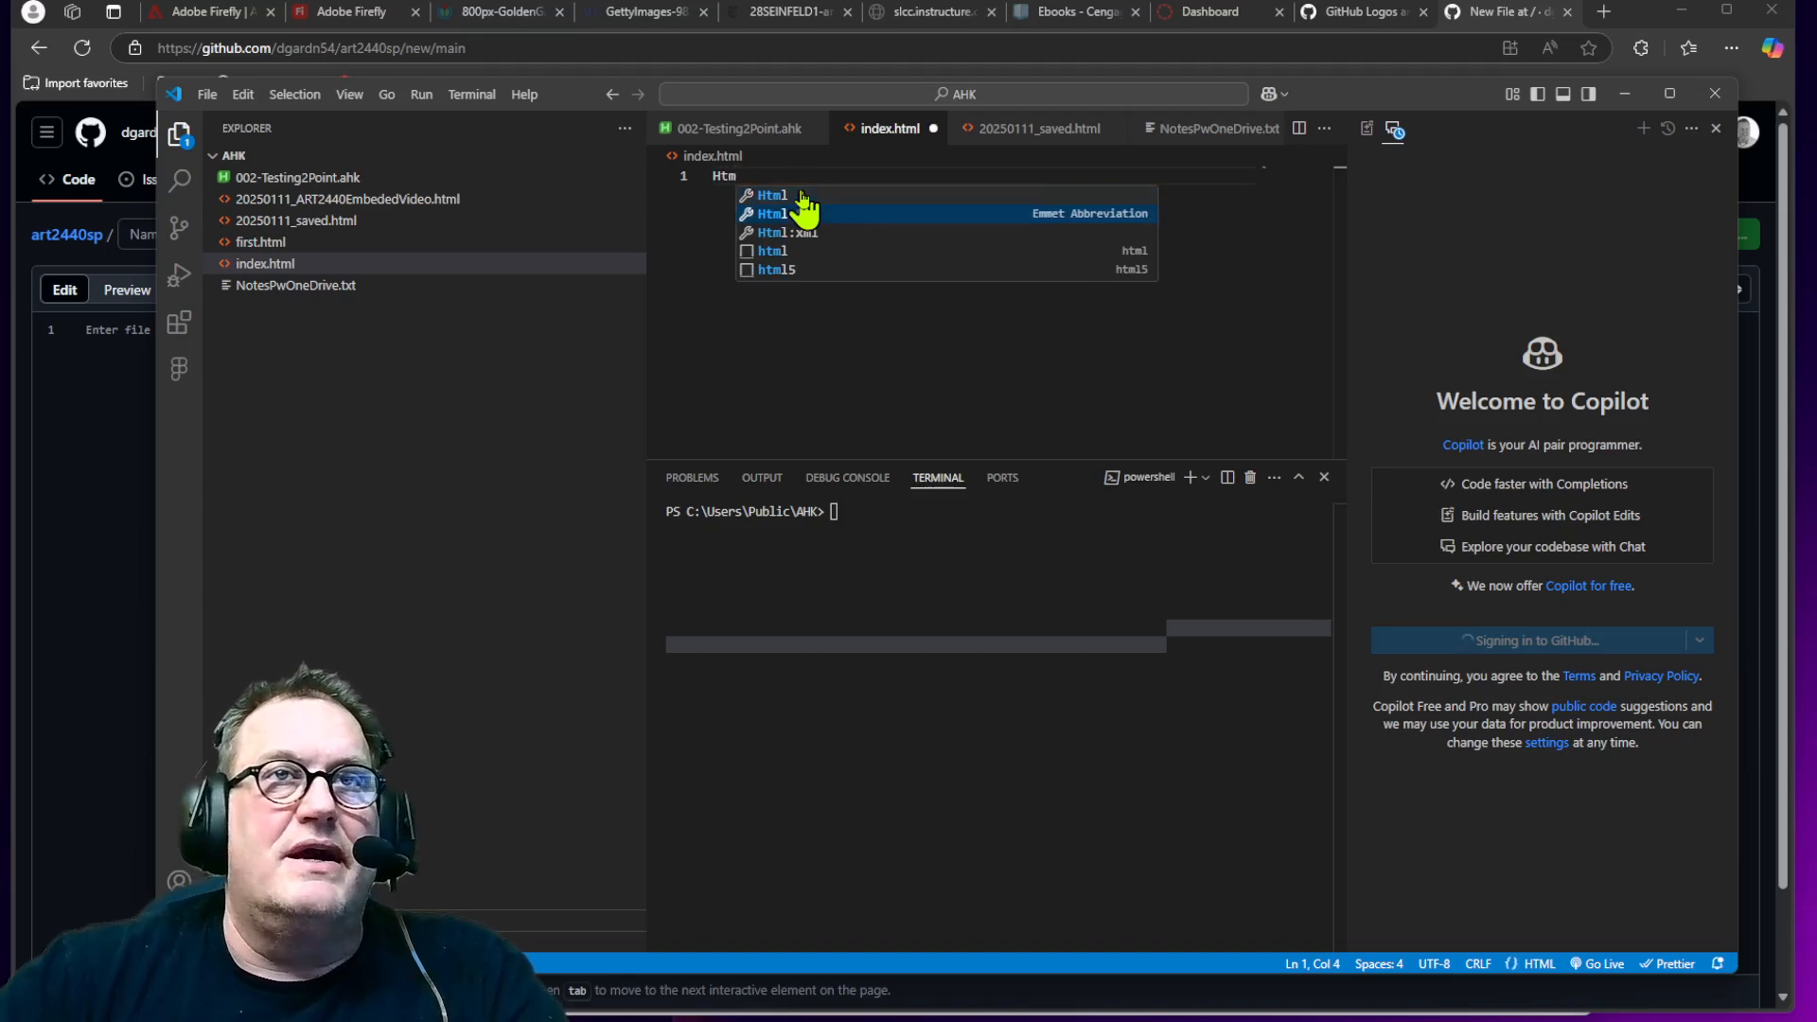
pyautogui.press('Return')
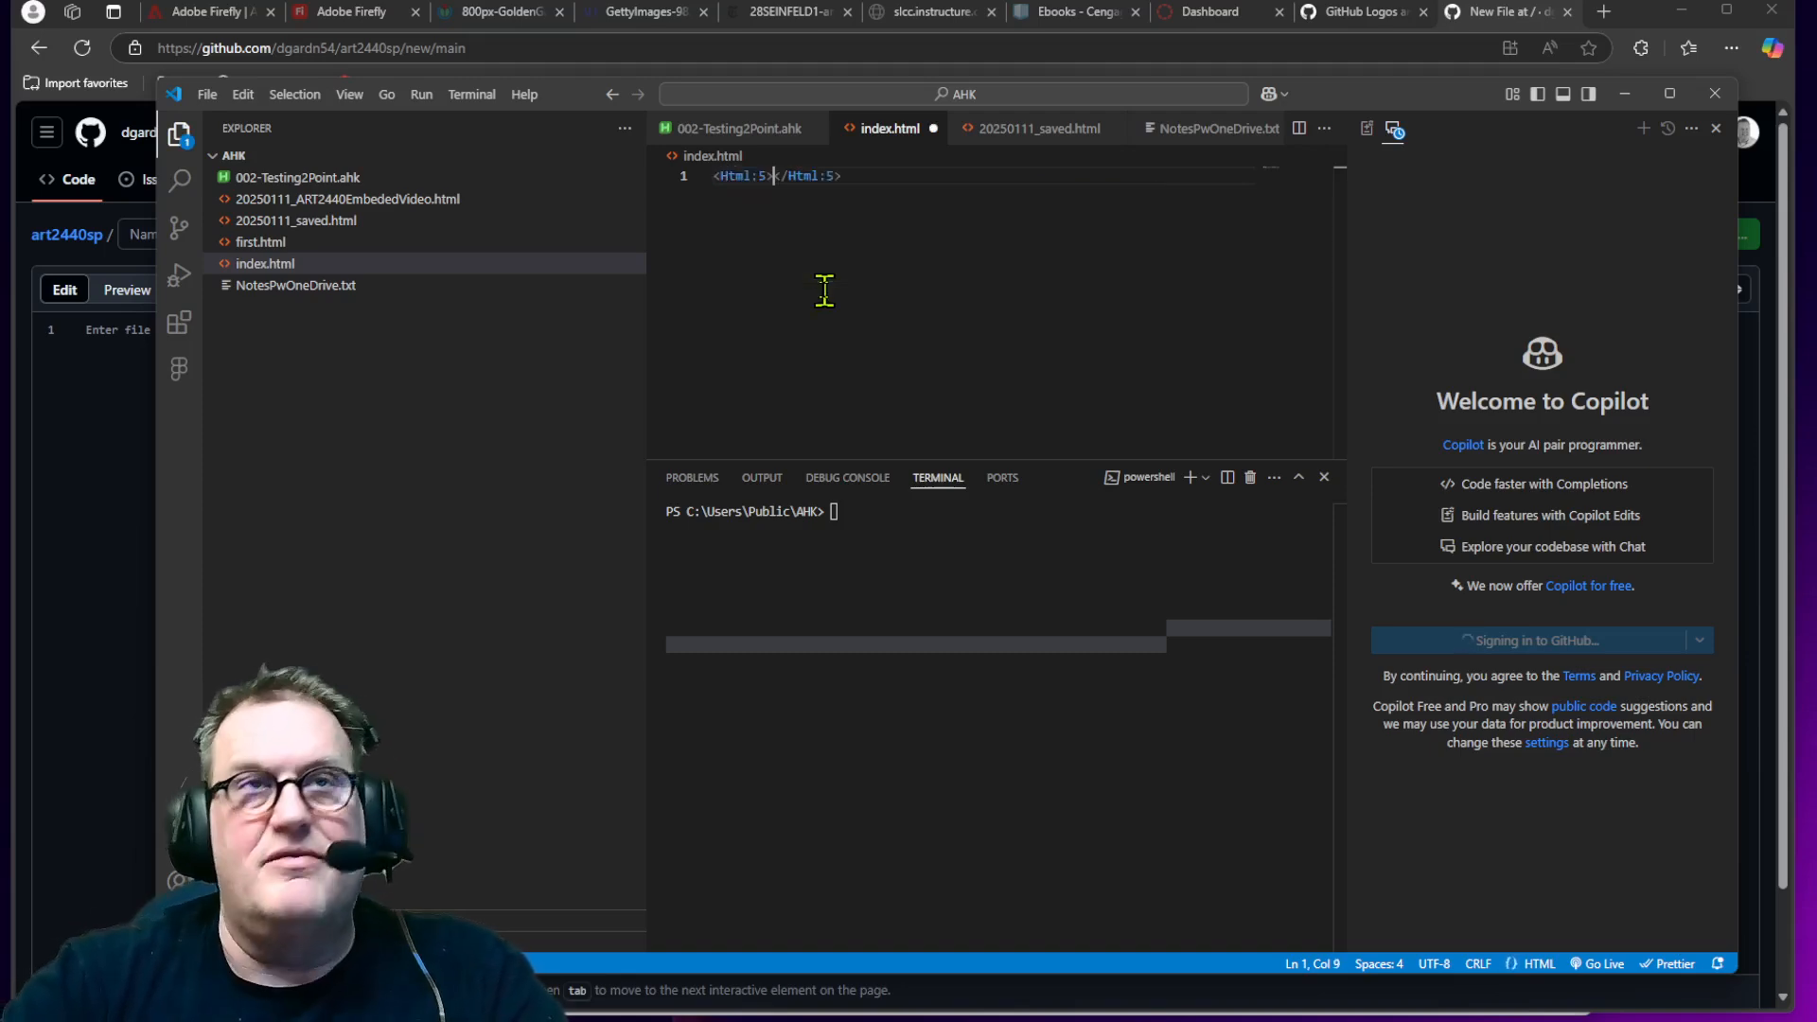
# Step: Replace the leftover abbreviation with the html:5 Emmet boilerplate
pyautogui.moveTo(868, 196); pyautogui.dragTo(708, 180)
pyautogui.write('ht')
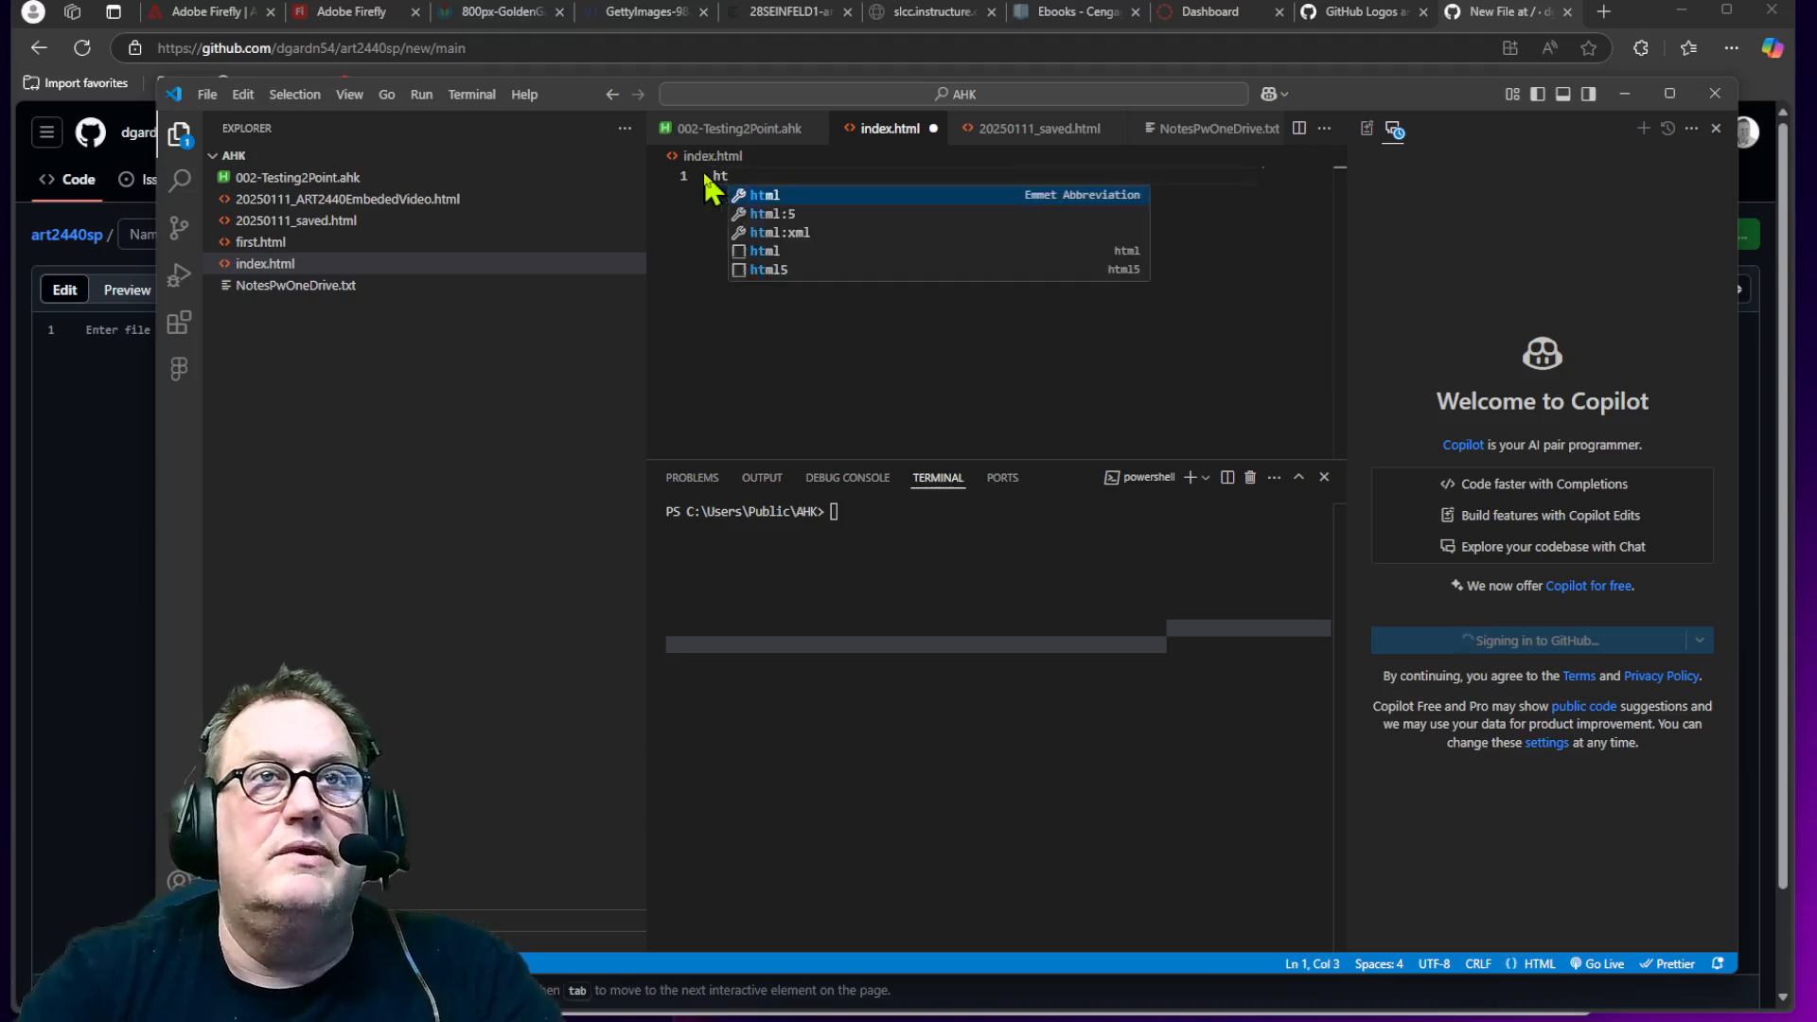
pyautogui.press('Down')
pyautogui.press('Return')
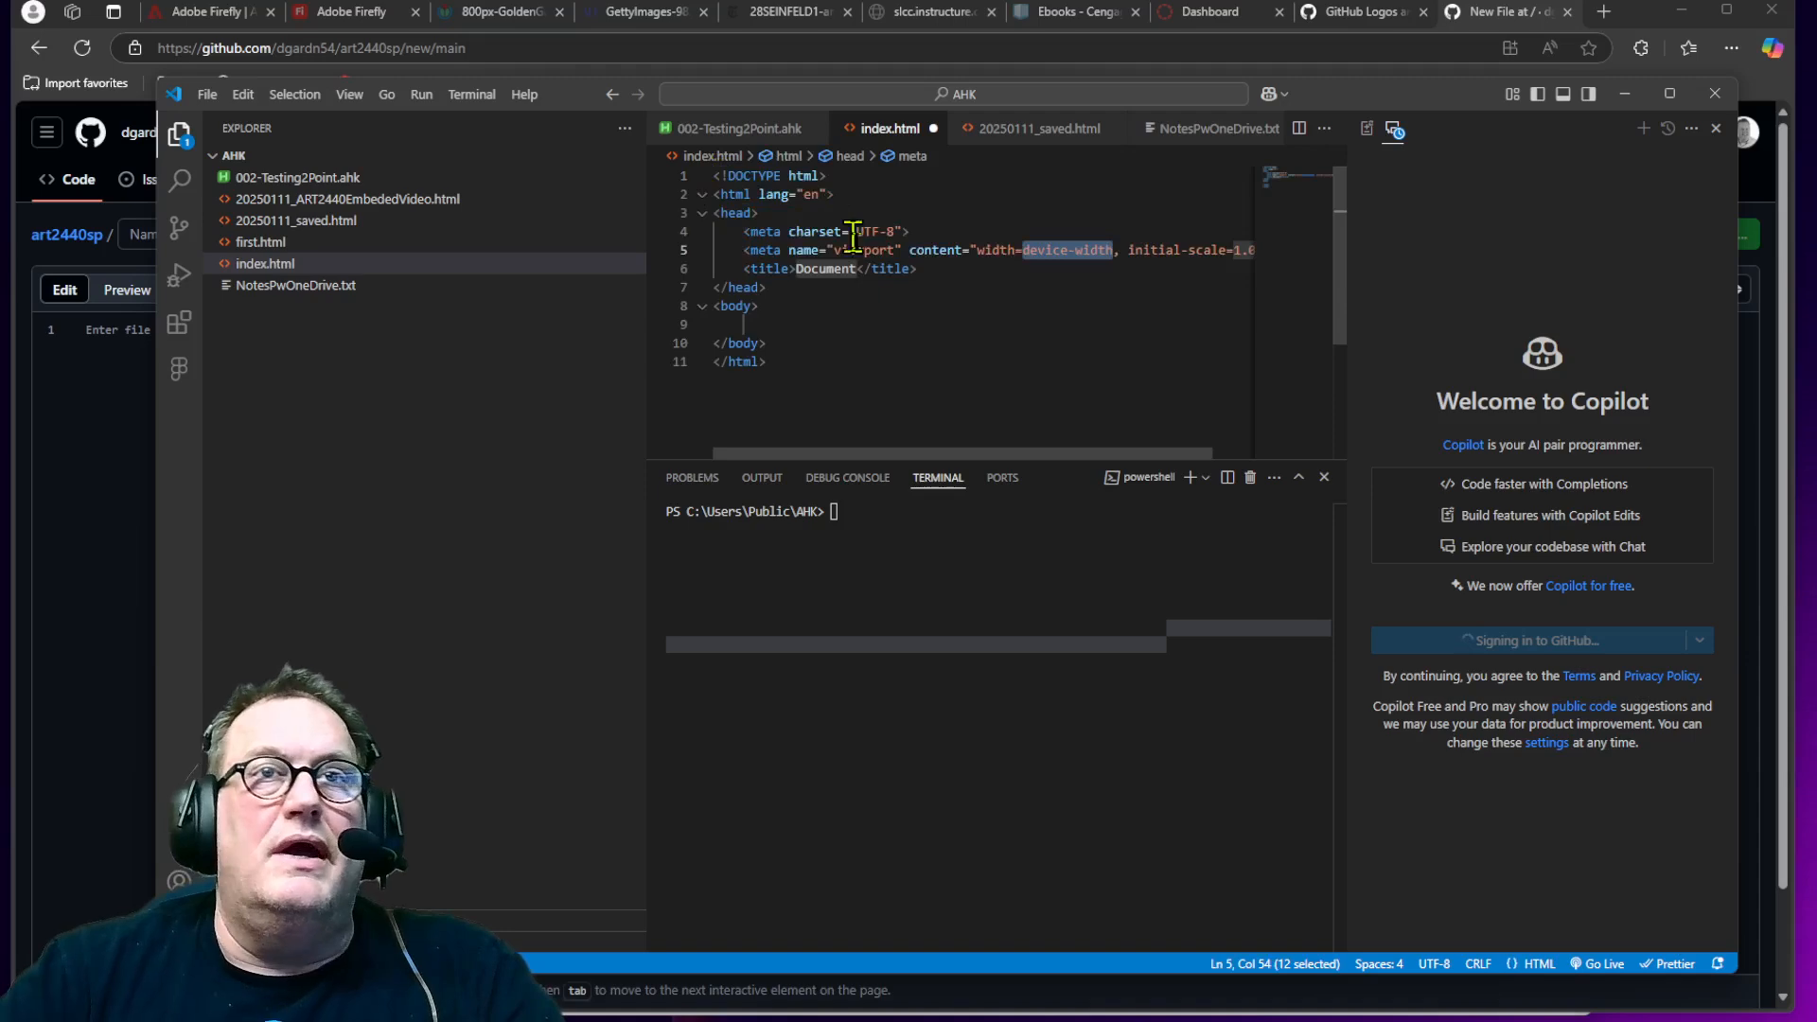
# Step: Change the page title from the default to "ART 2440"
pyautogui.click(862, 270)
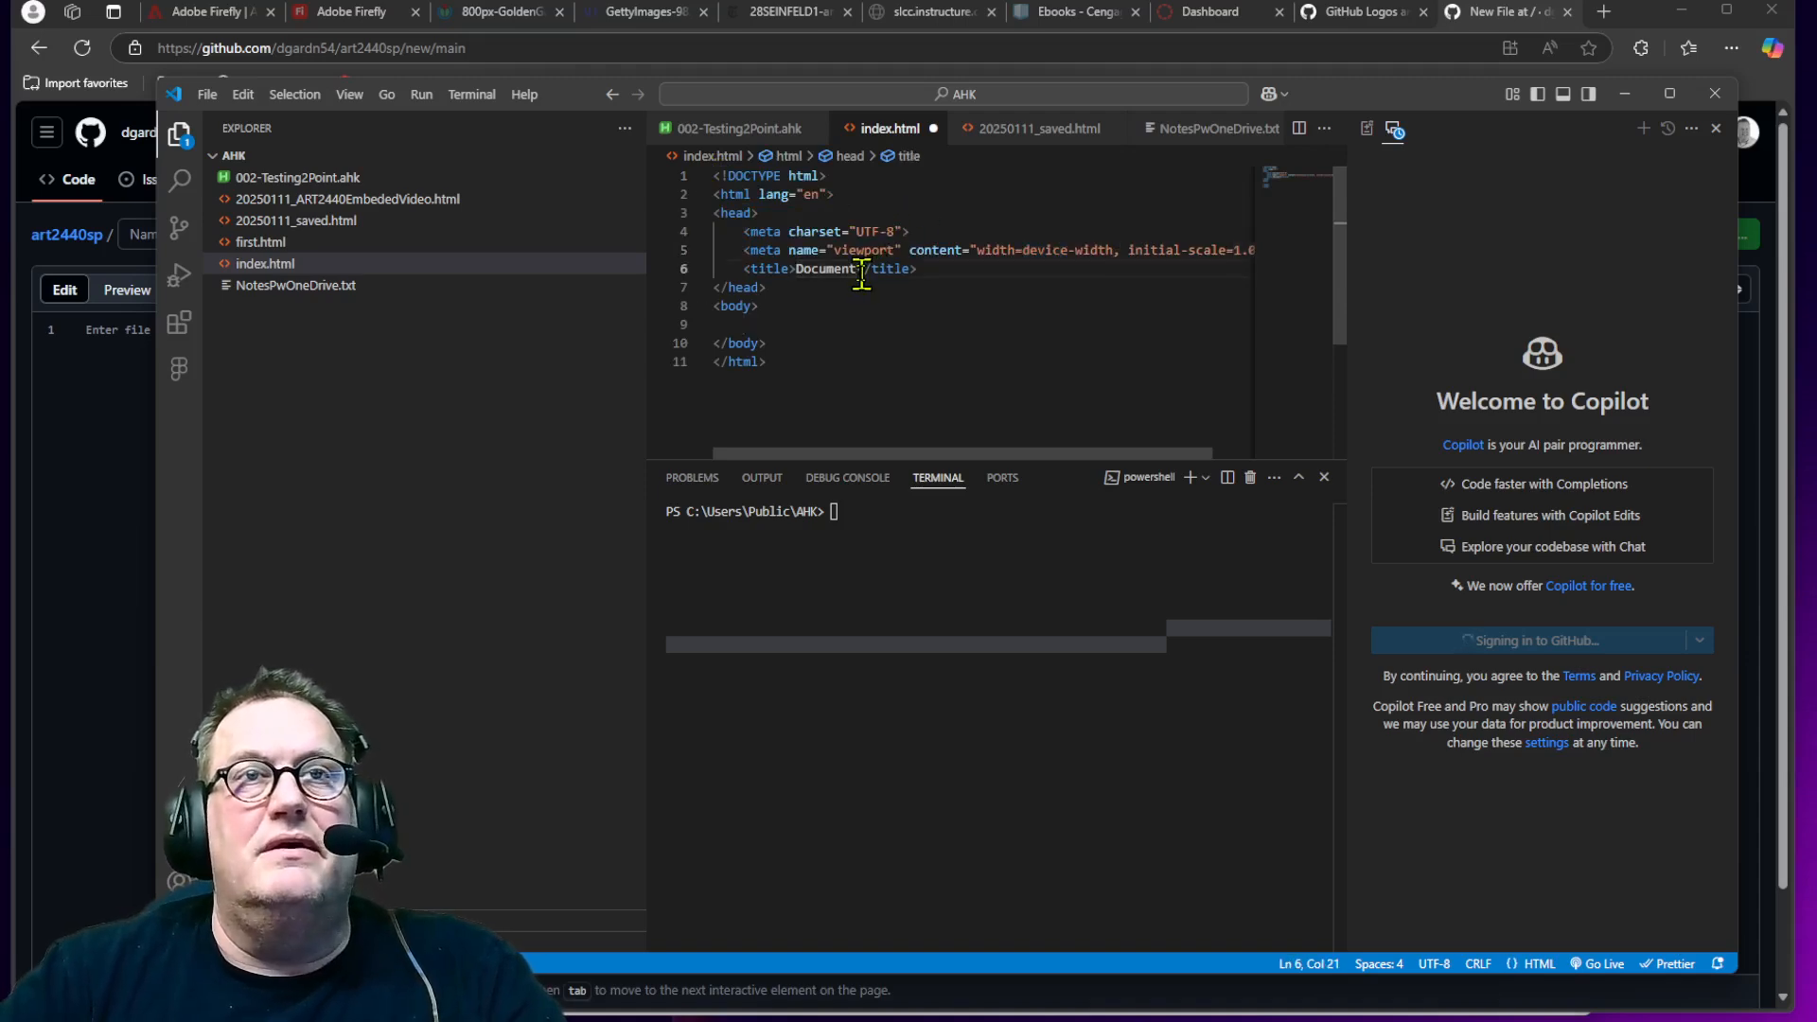
pyautogui.moveTo(859, 274); pyautogui.dragTo(811, 275)
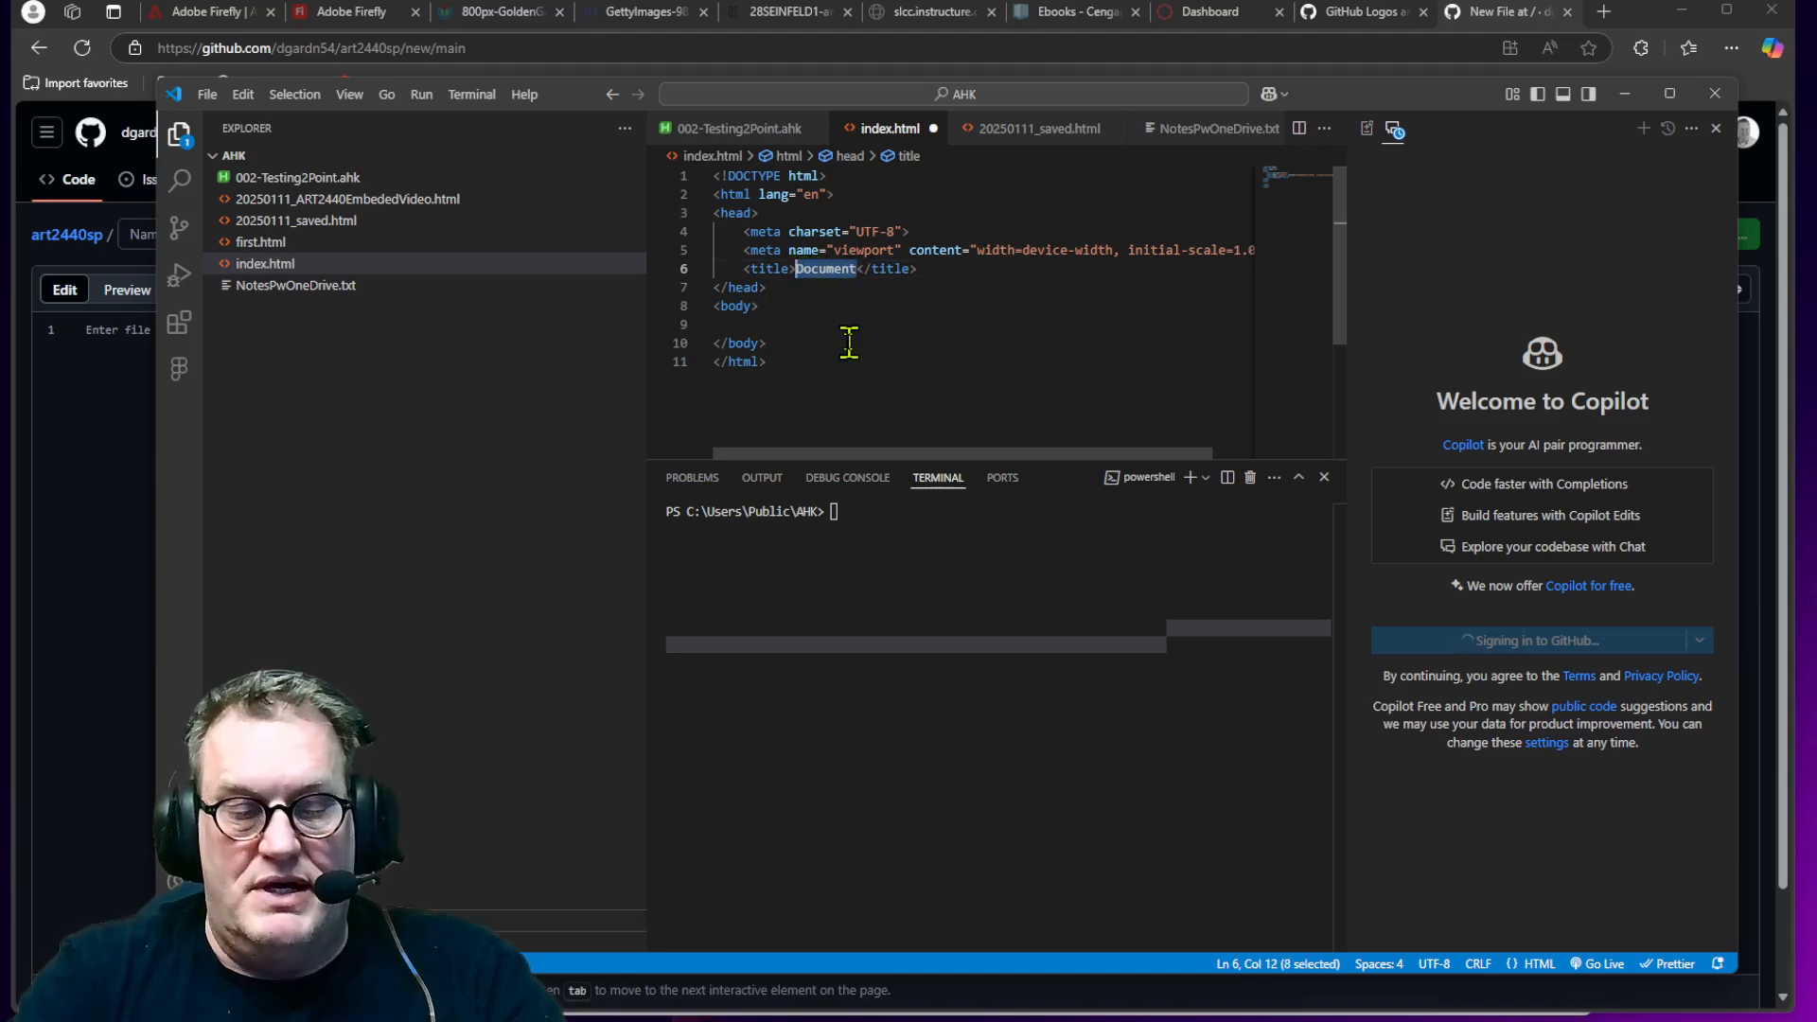
pyautogui.write('ART')
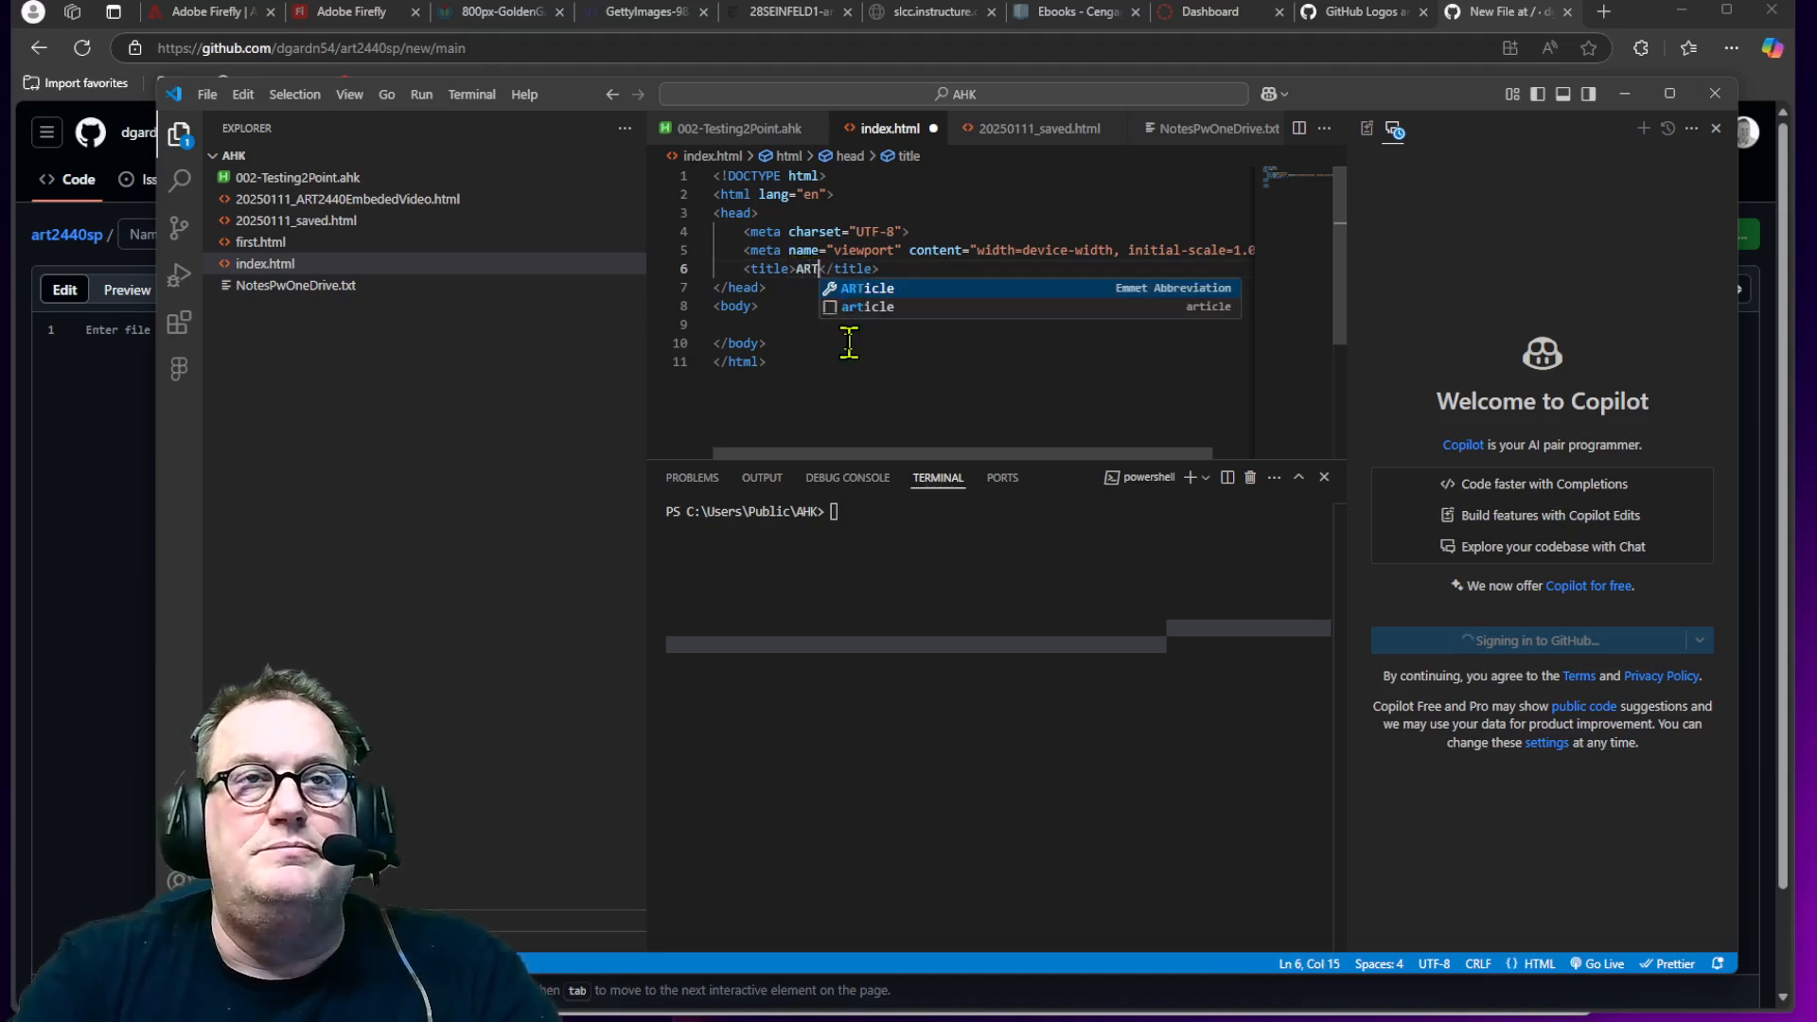
pyautogui.write(' 2440')
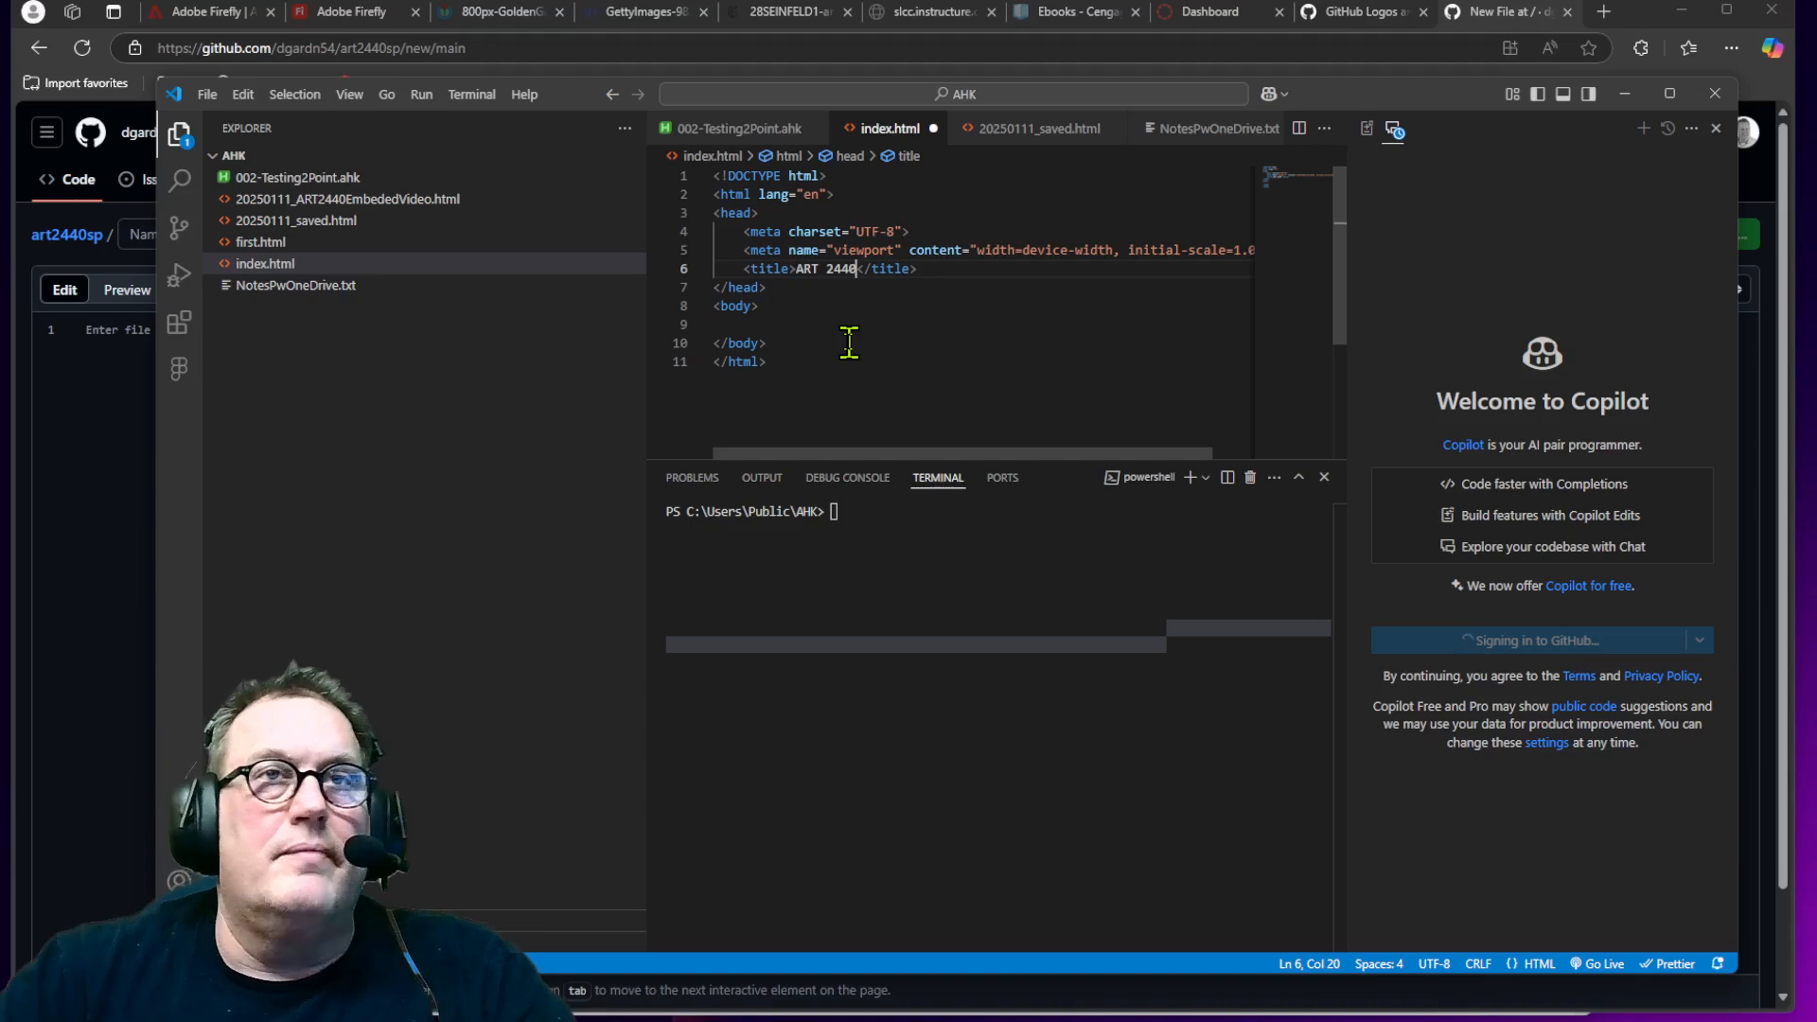
# Step: Add an h1 heading "Welcome to ART 2440" inside the body and save the file
pyautogui.click(803, 323)
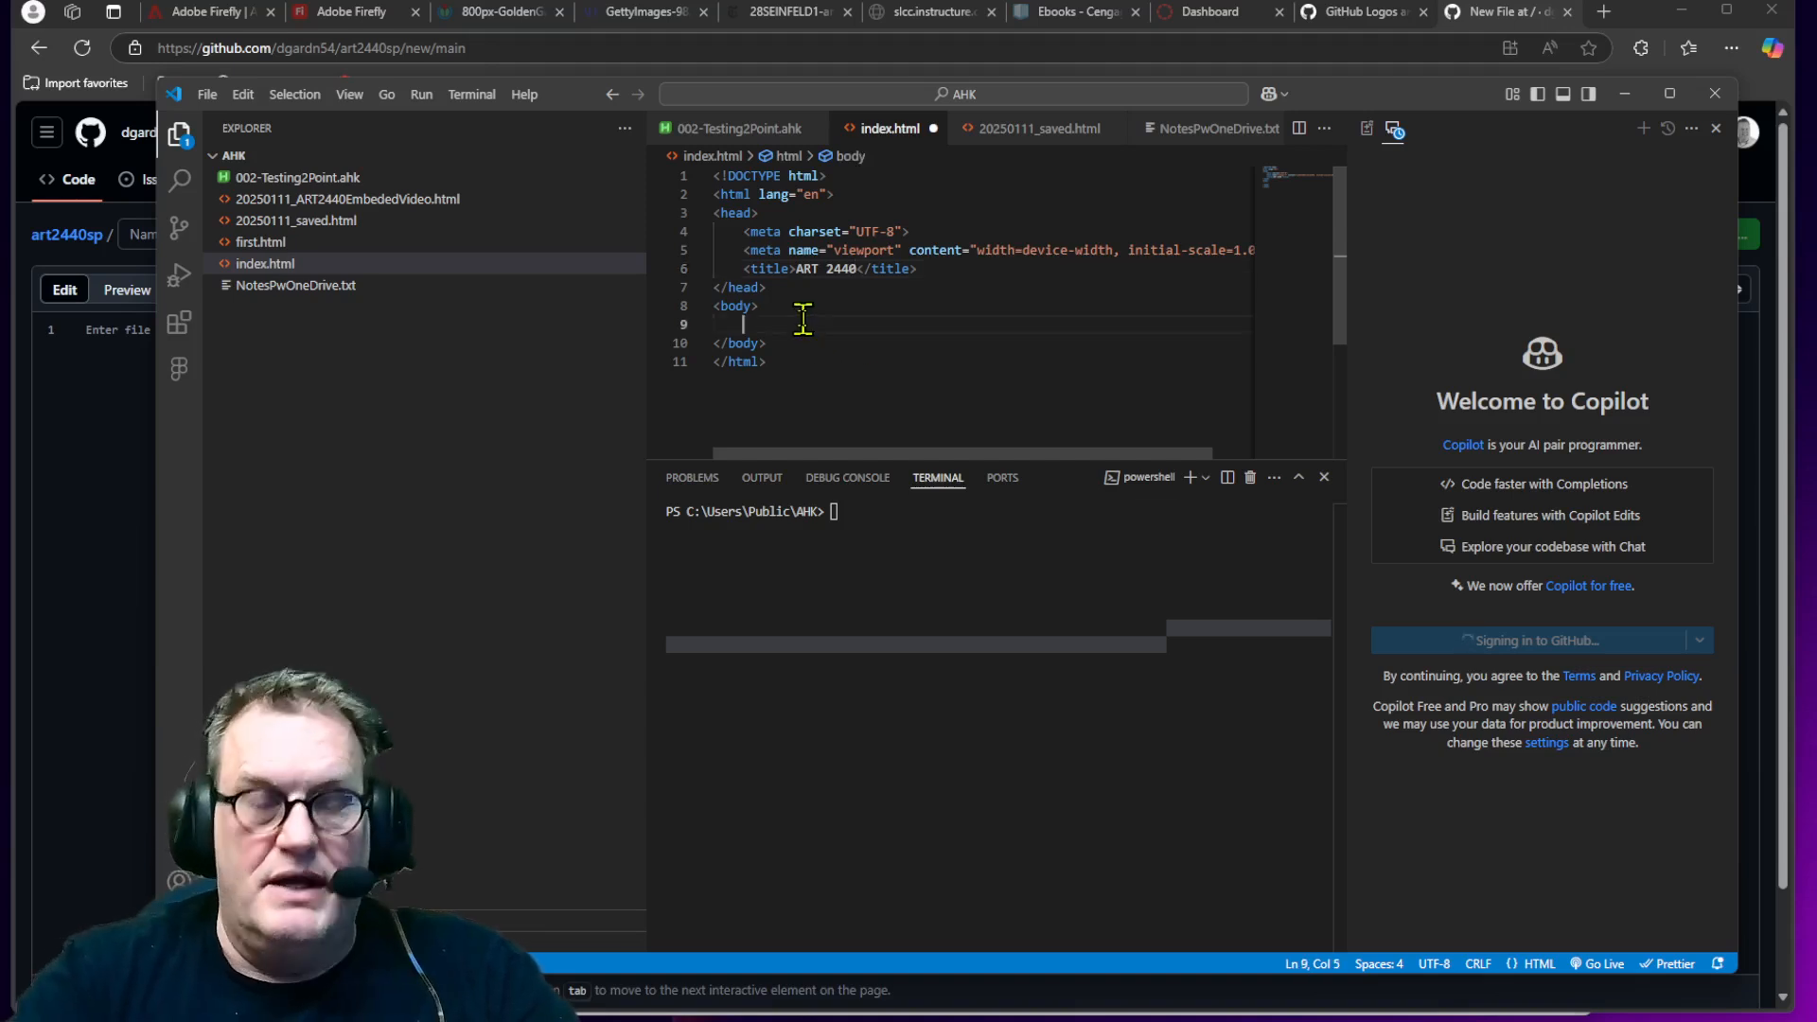
pyautogui.write('<H')
pyautogui.press('BackSpace')
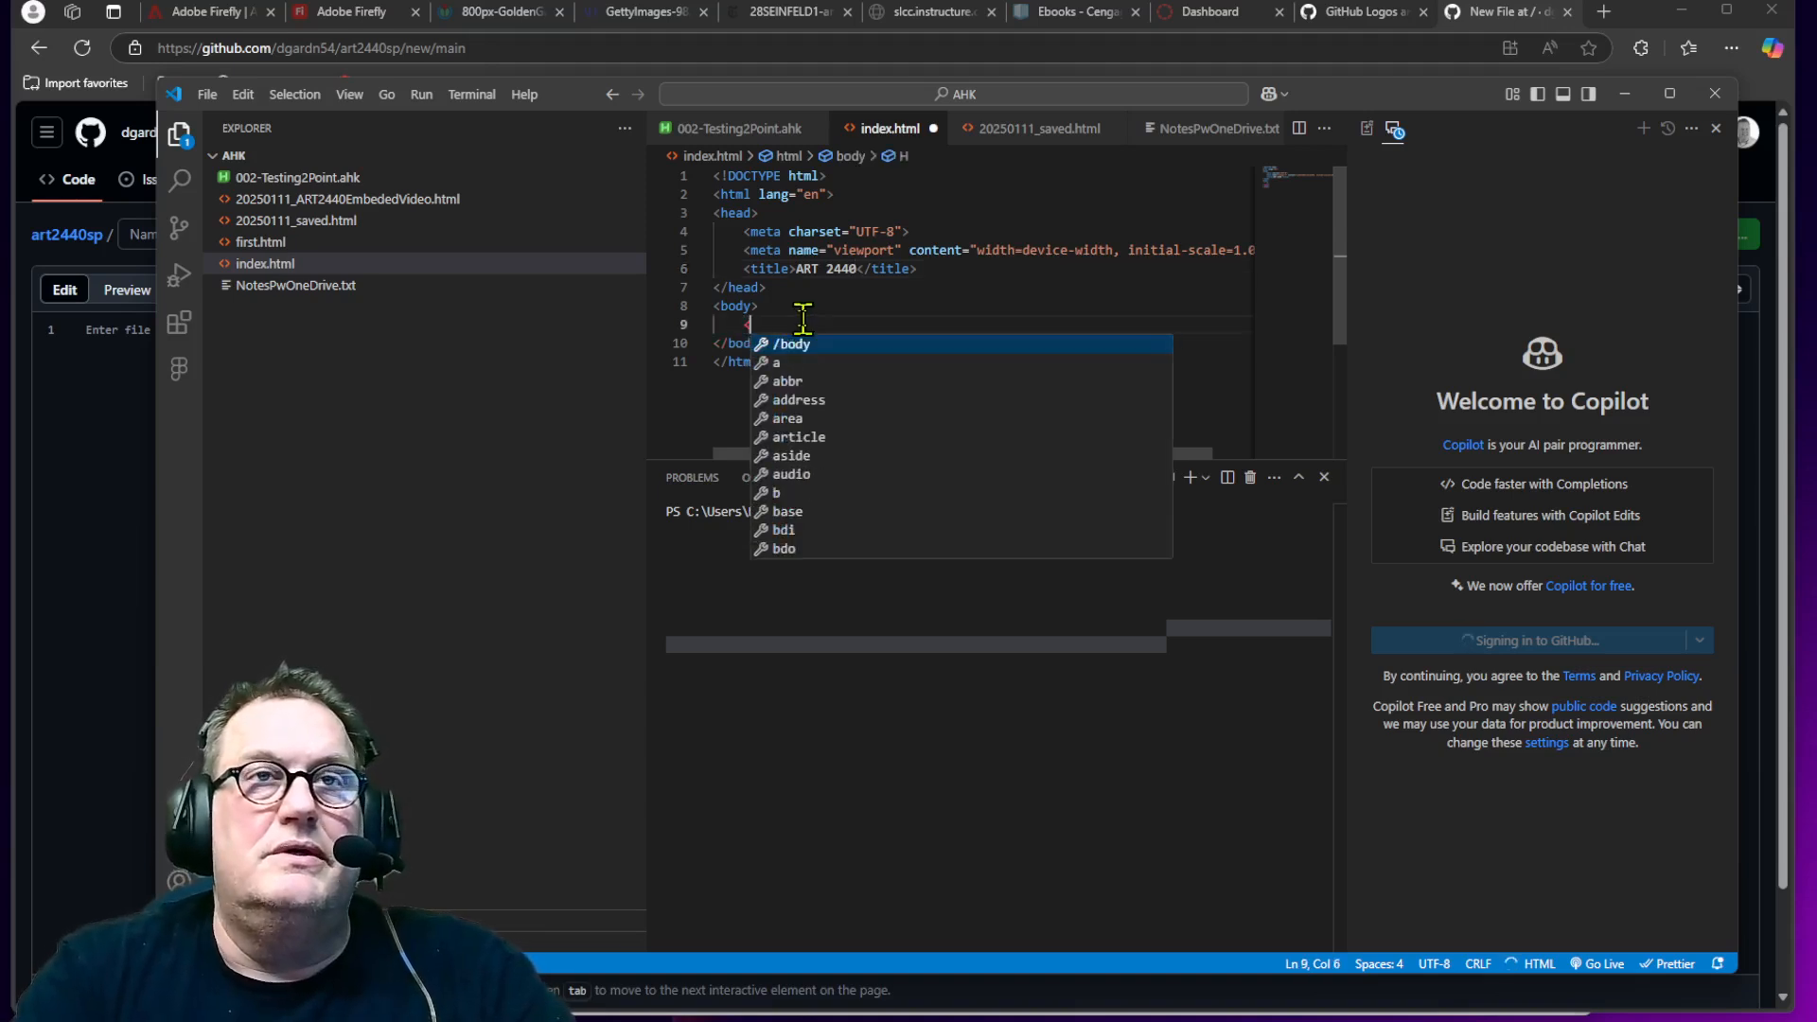
pyautogui.write('ht')
pyautogui.press('BackSpace')
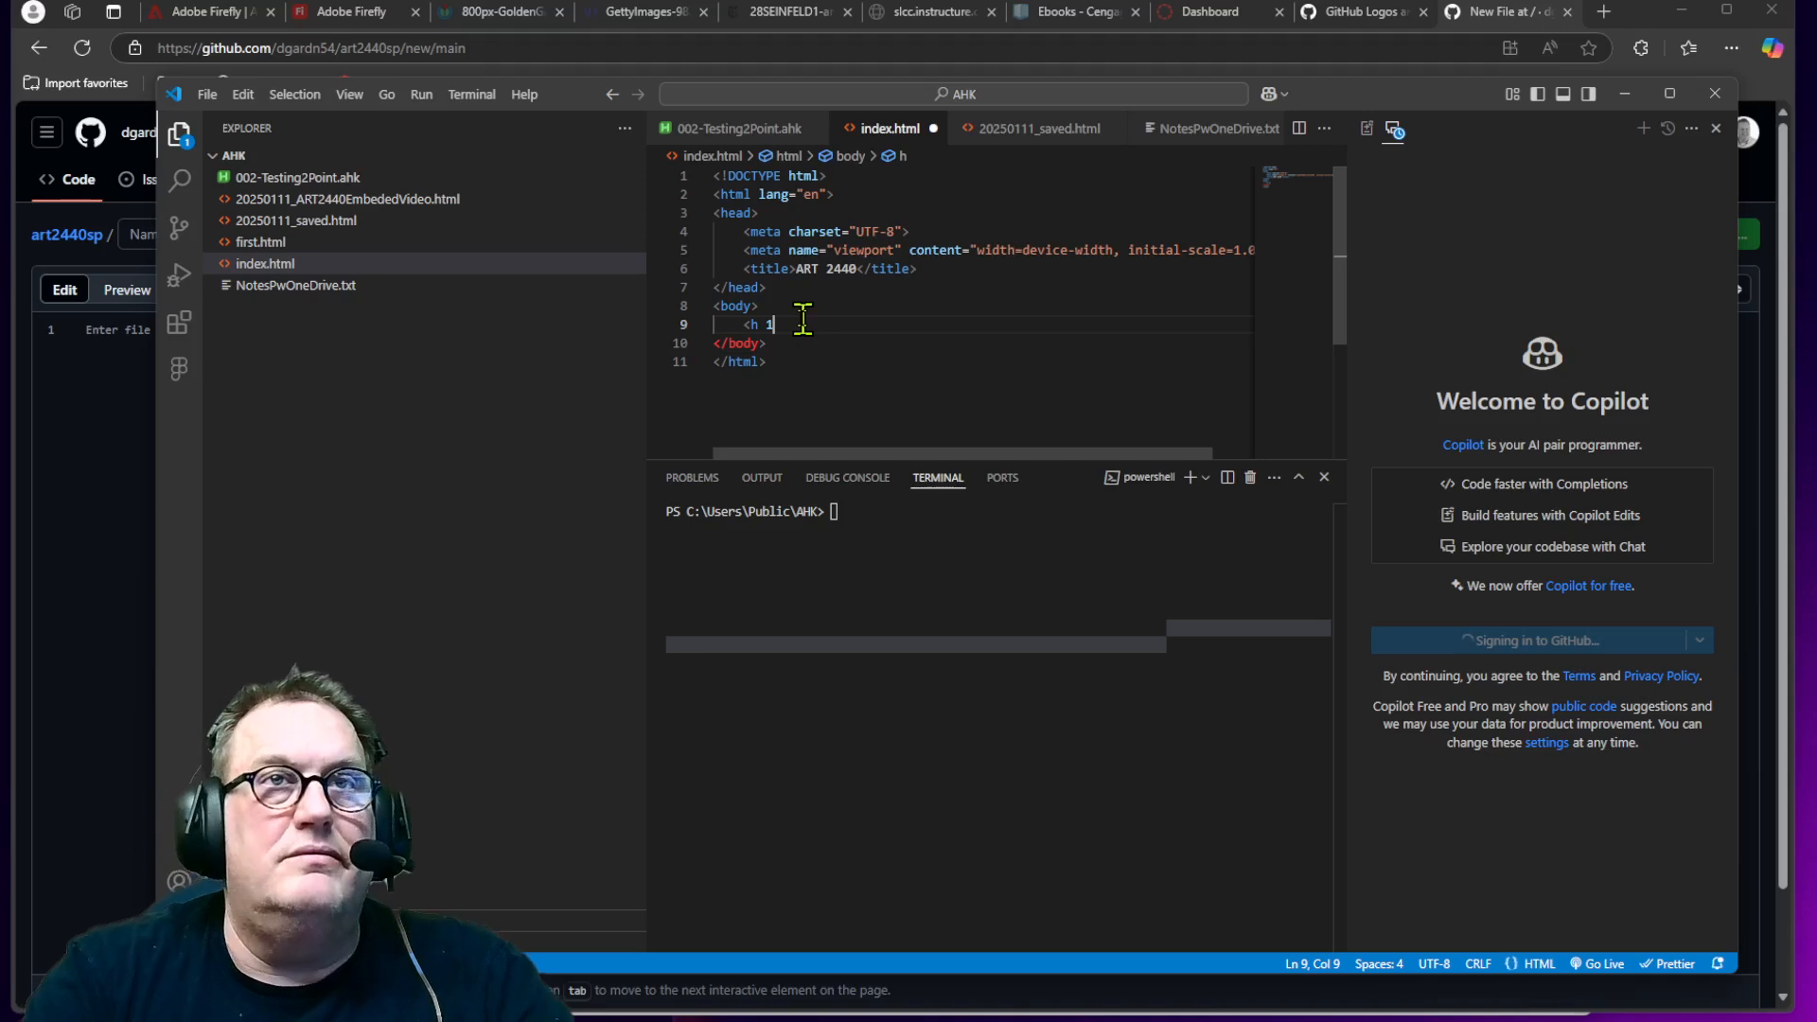
pyautogui.press('BackSpace')
pyautogui.write('1>')
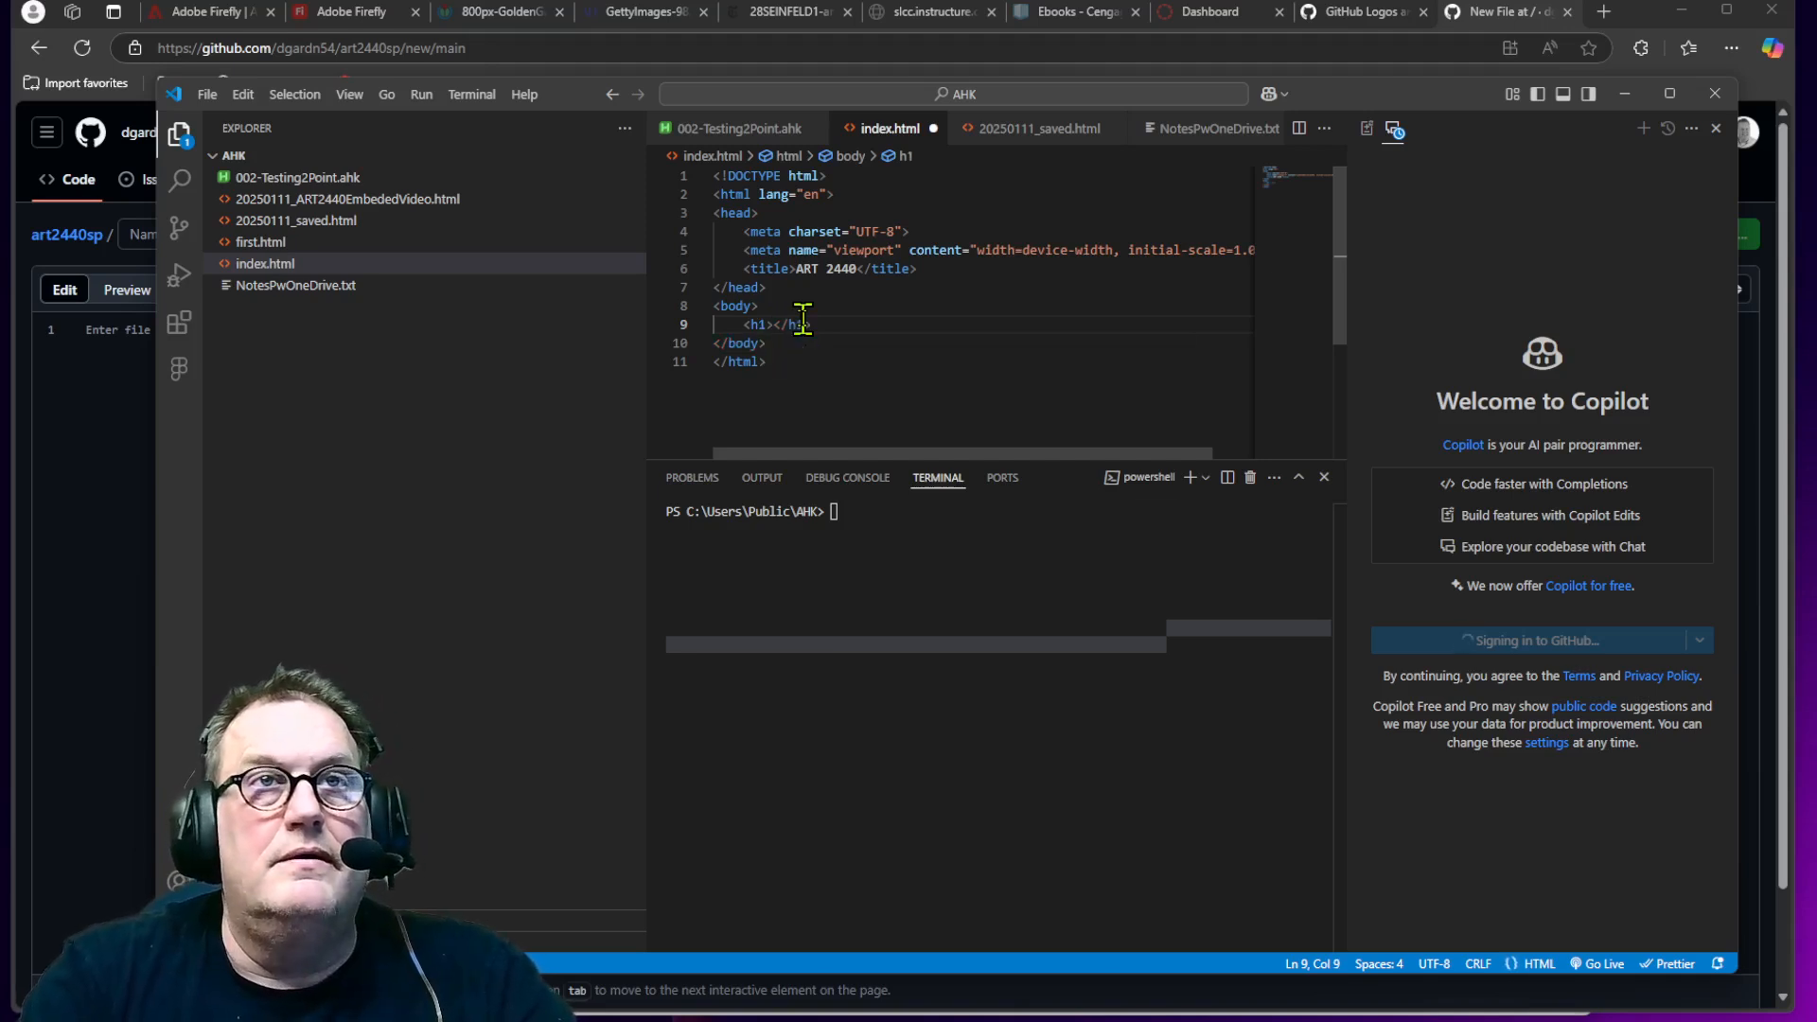
pyautogui.write('Wel')
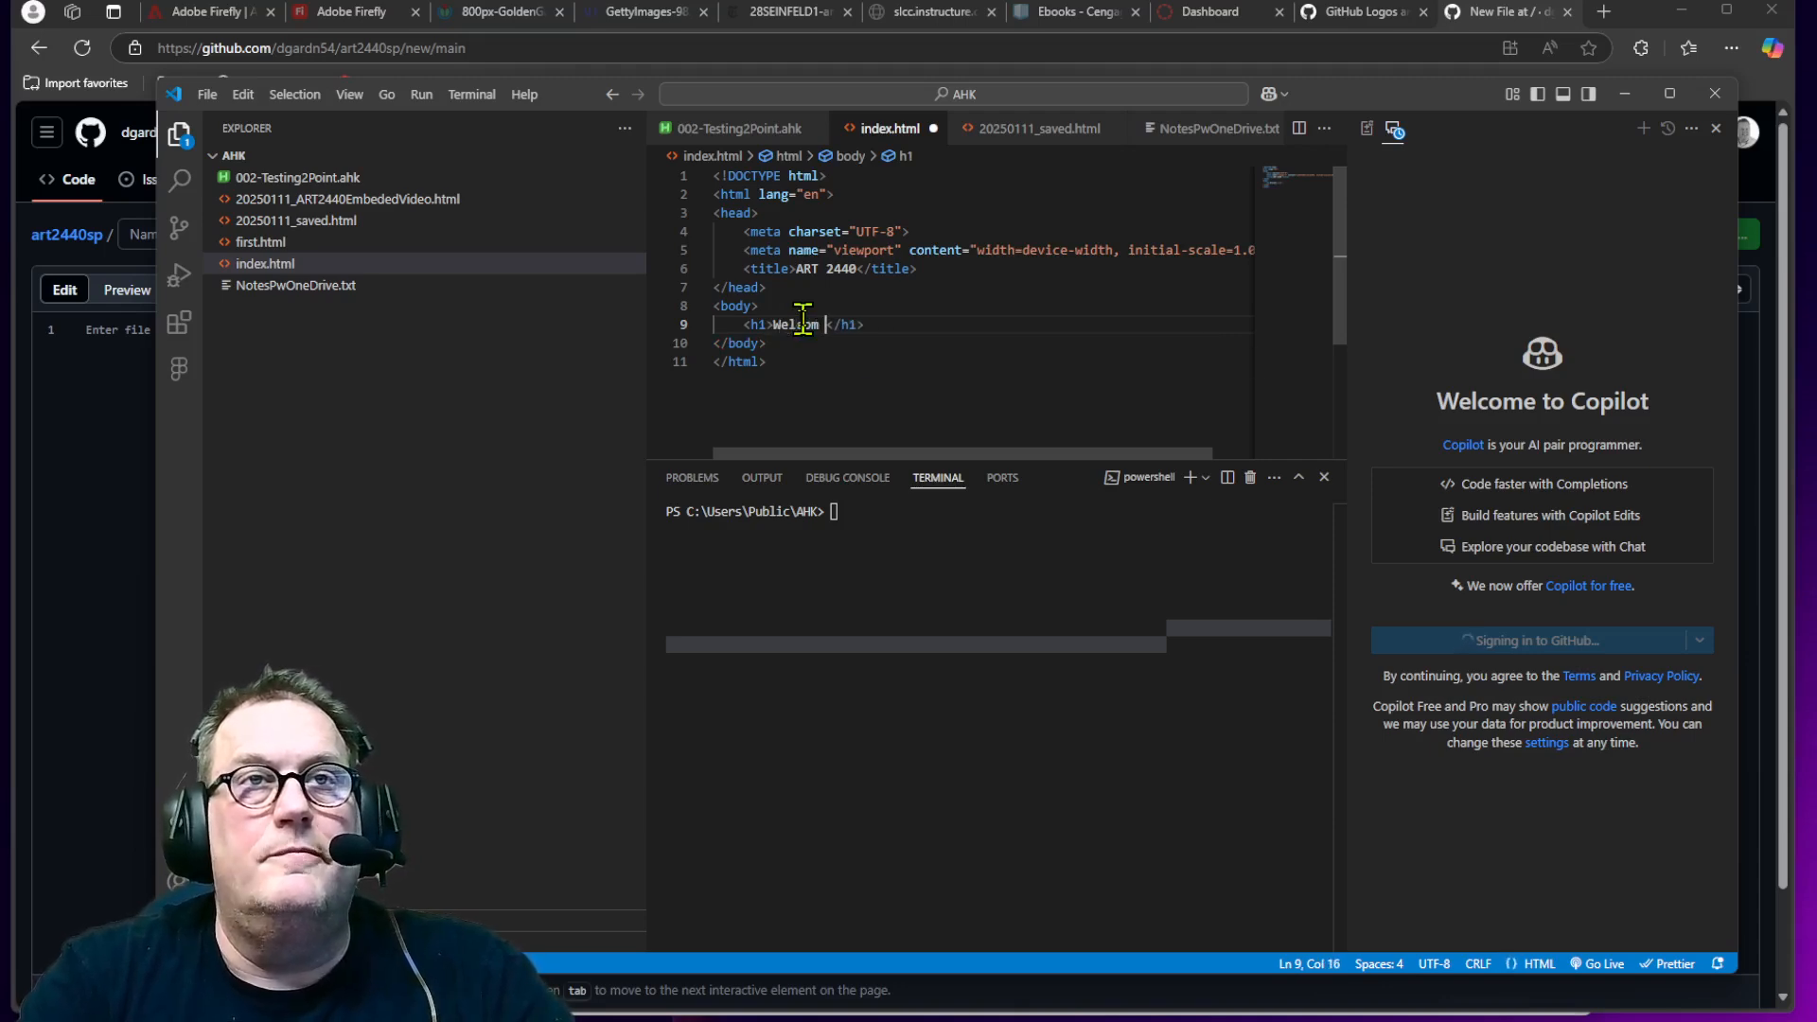
pyautogui.write('come to ART 2440')
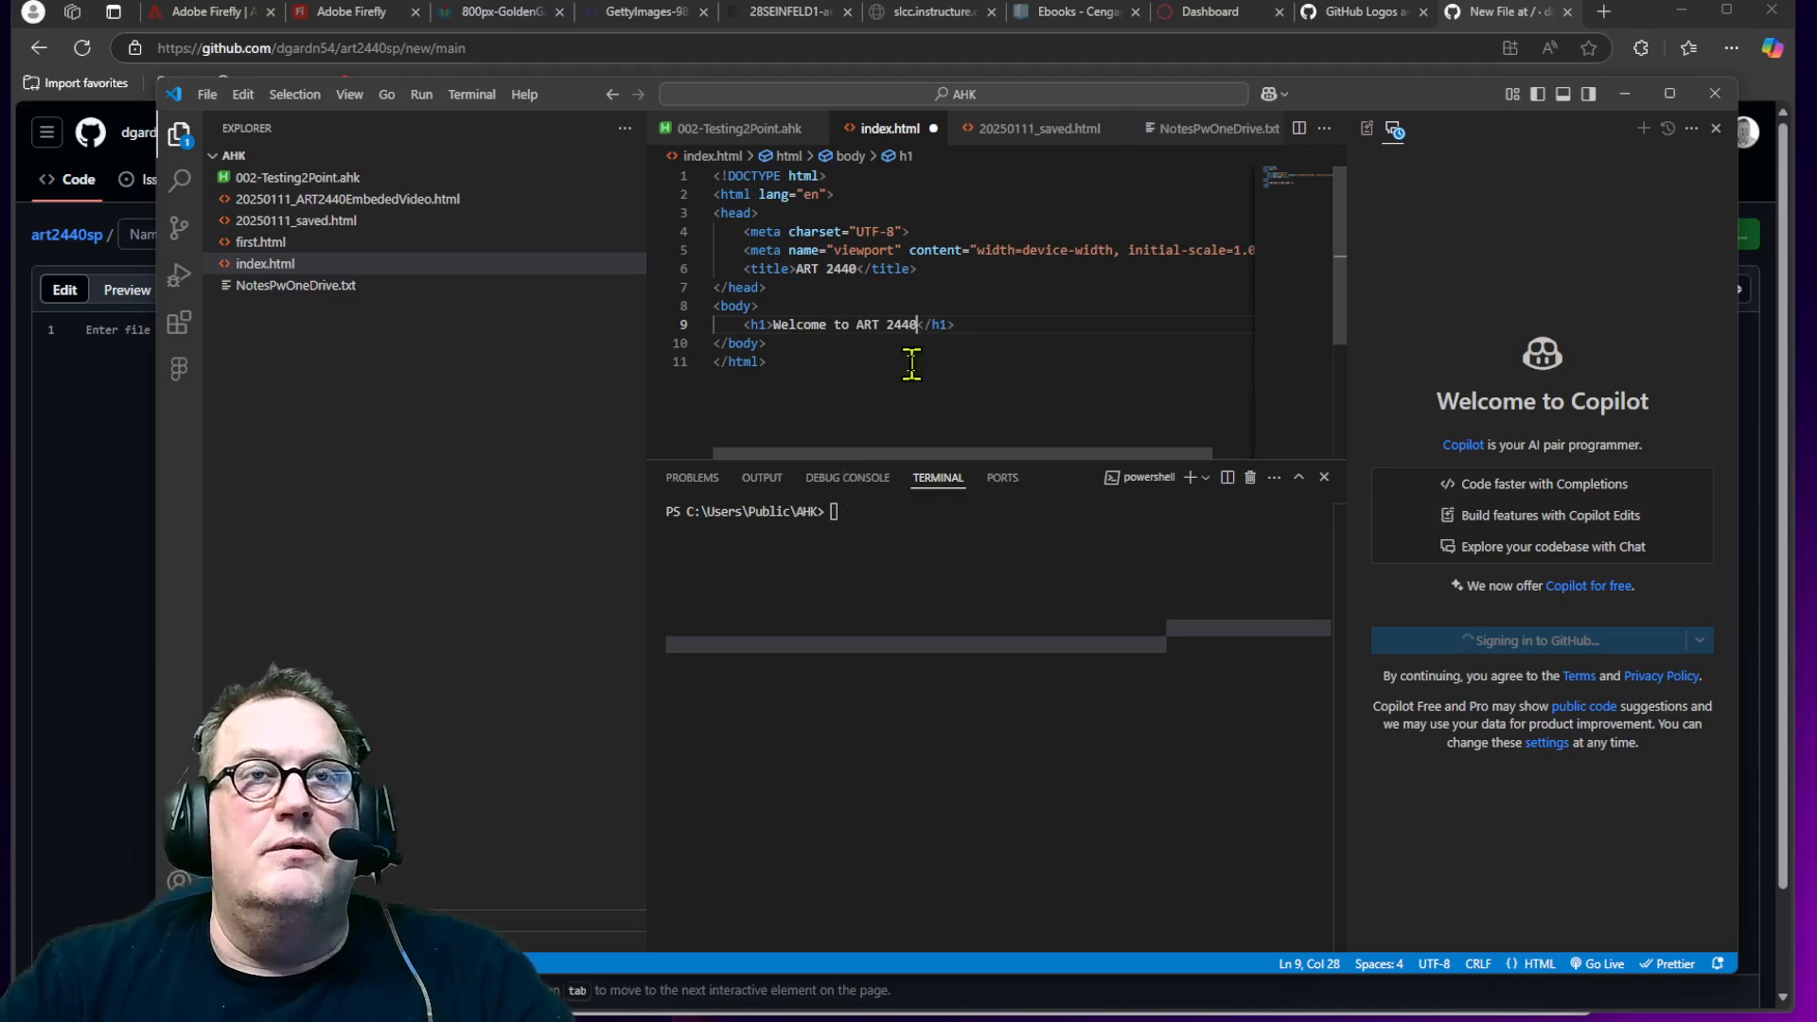
pyautogui.hotkey('ctrl', 'a')
pyautogui.hotkey('ctrl', 's')
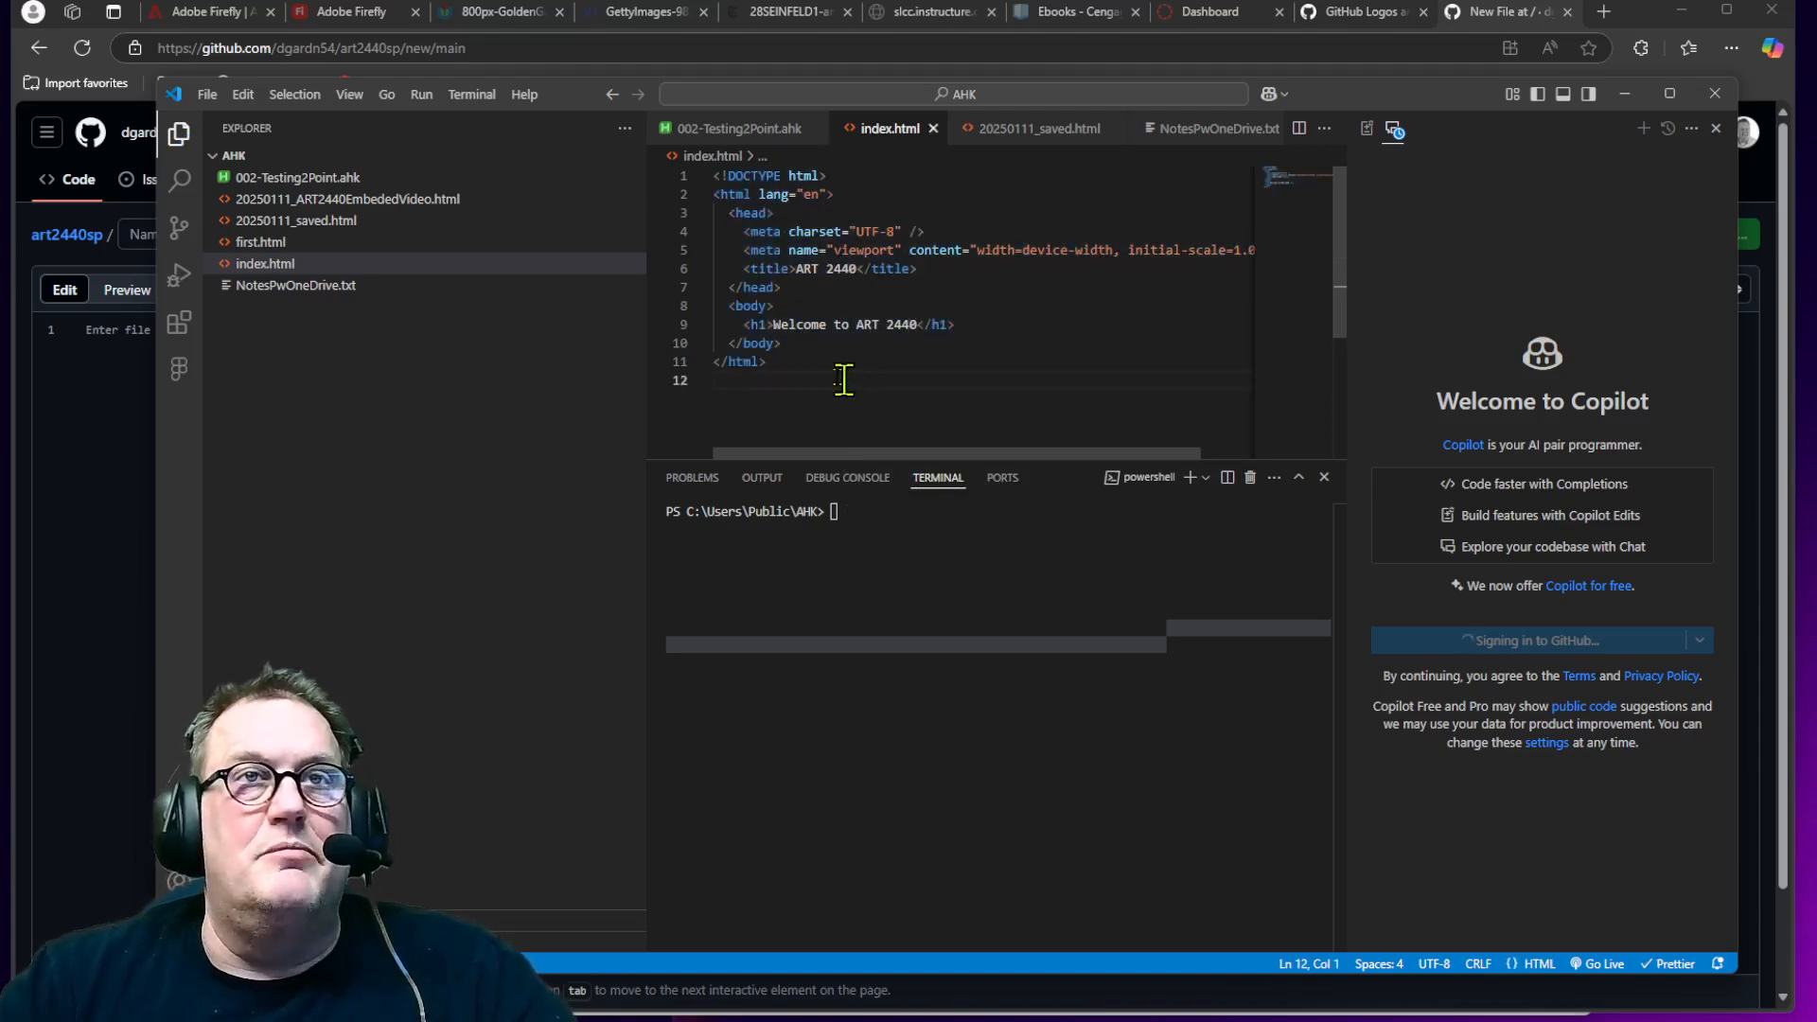
# Step: Copy all the index.html code and paste it into the GitHub new-file editor in the browser
pyautogui.hotkey('ctrl', 'a')
pyautogui.hotkey('ctrl', 'c')
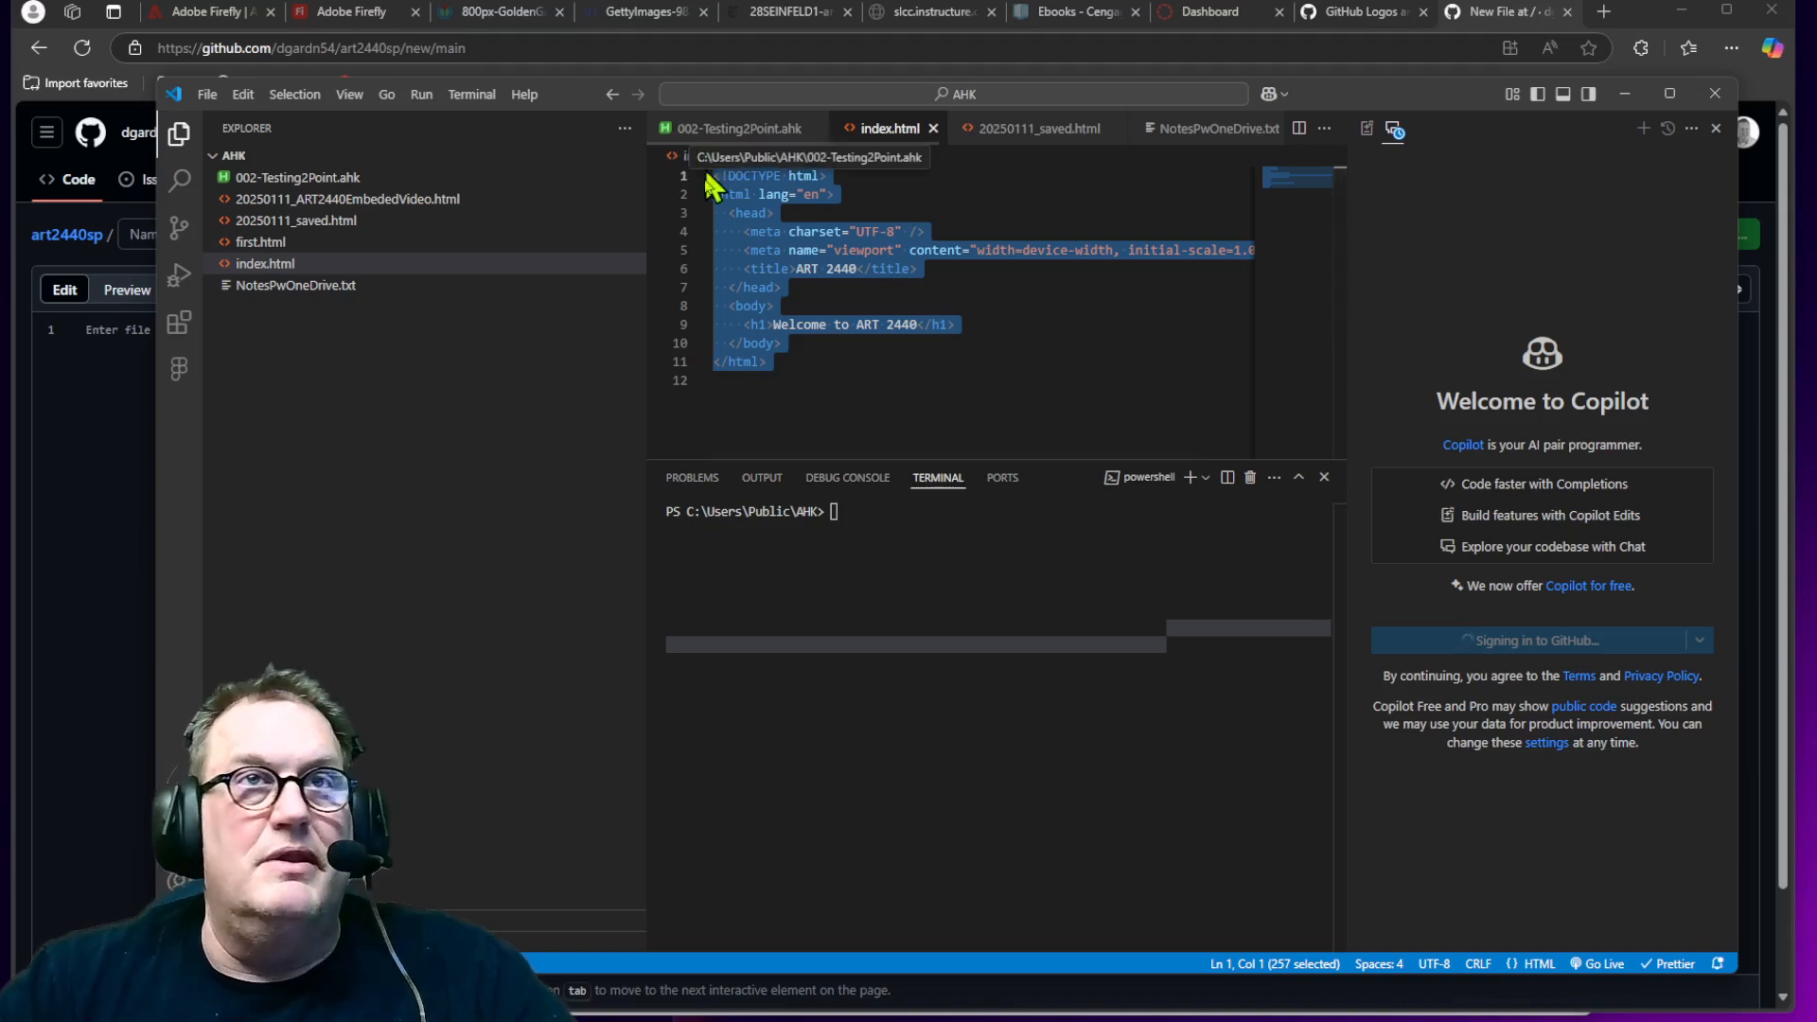
pyautogui.hotkey('alt', 'Tab')
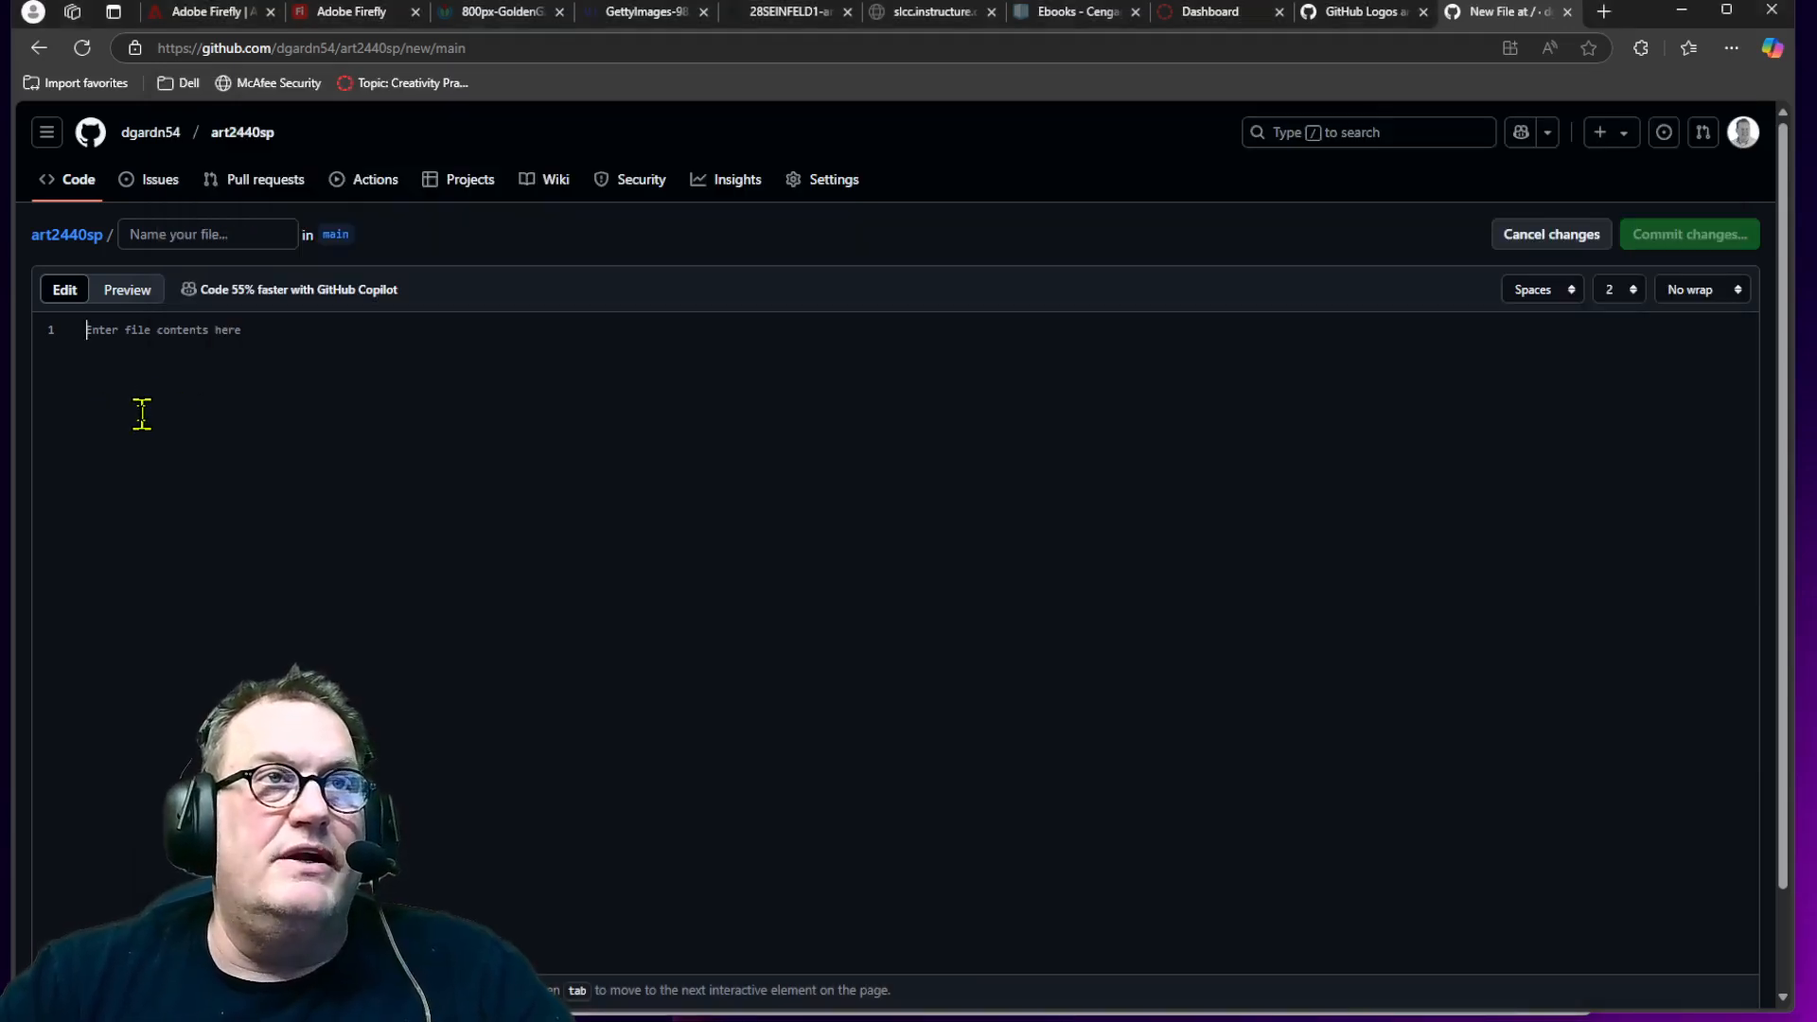
pyautogui.hotkey('ctrl', 'v')
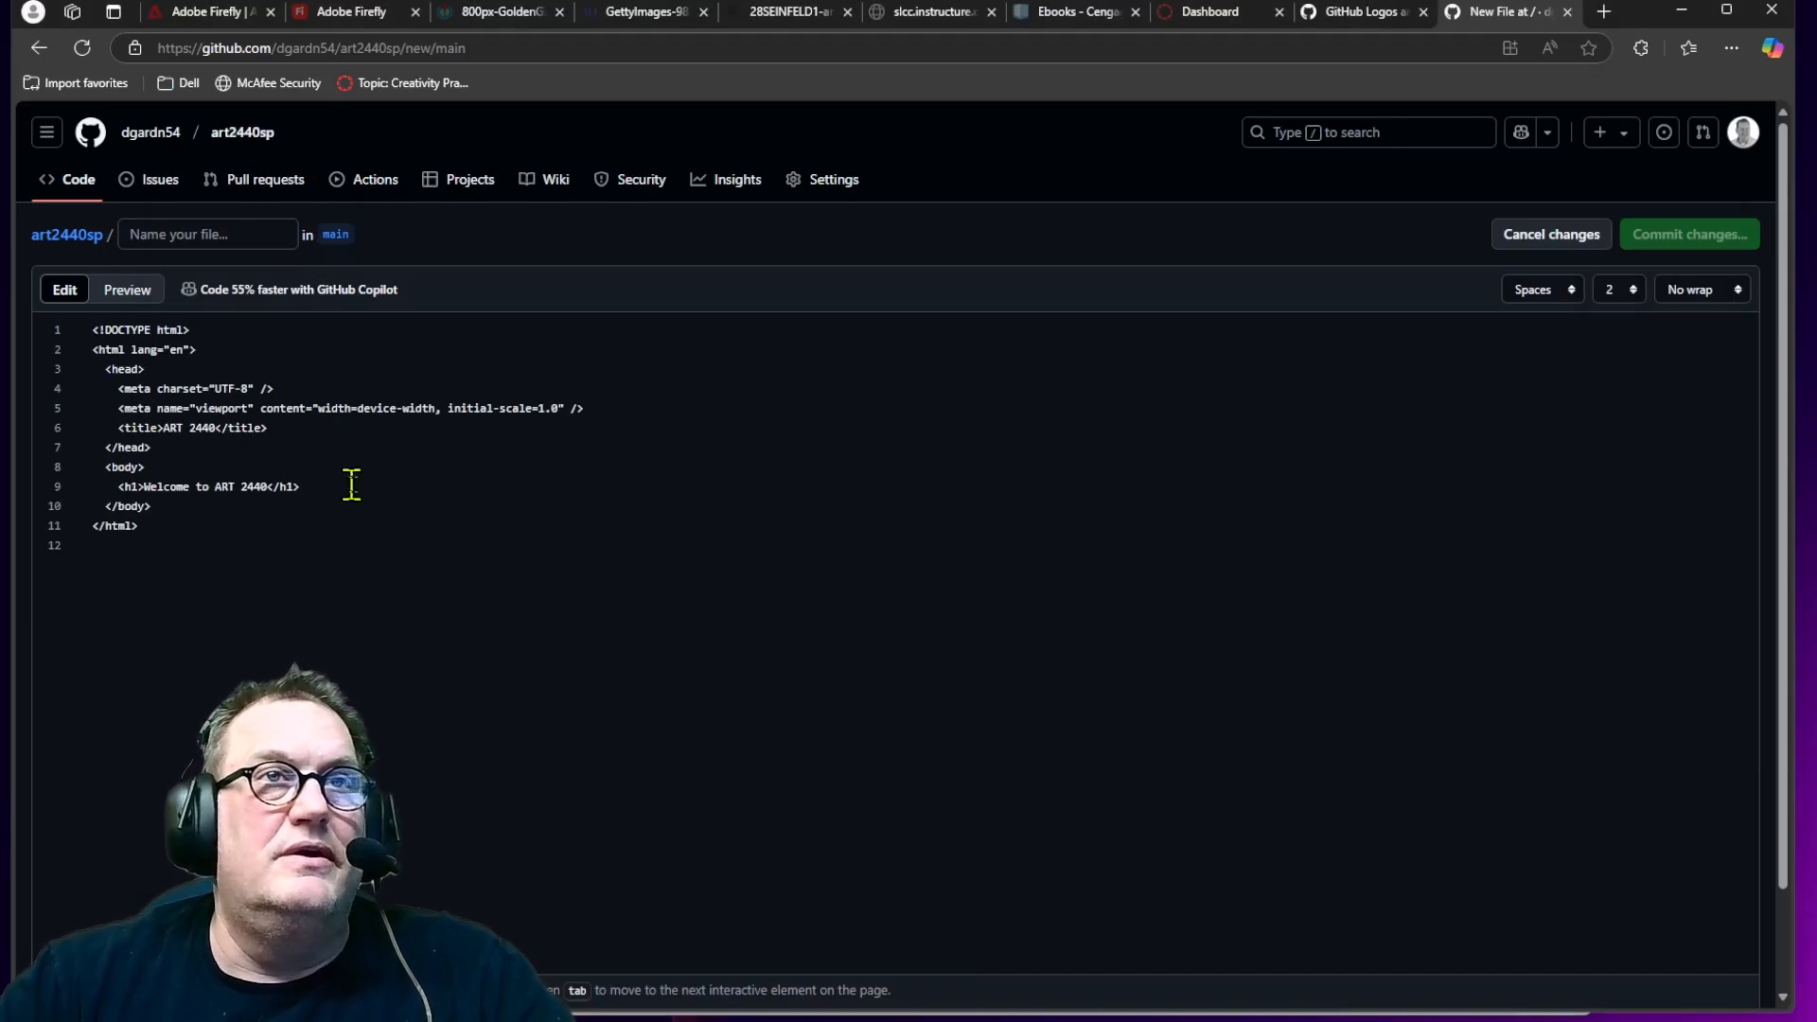
# Step: Name the new GitHub file index.html and commit it to the main branch
pyautogui.click(243, 234)
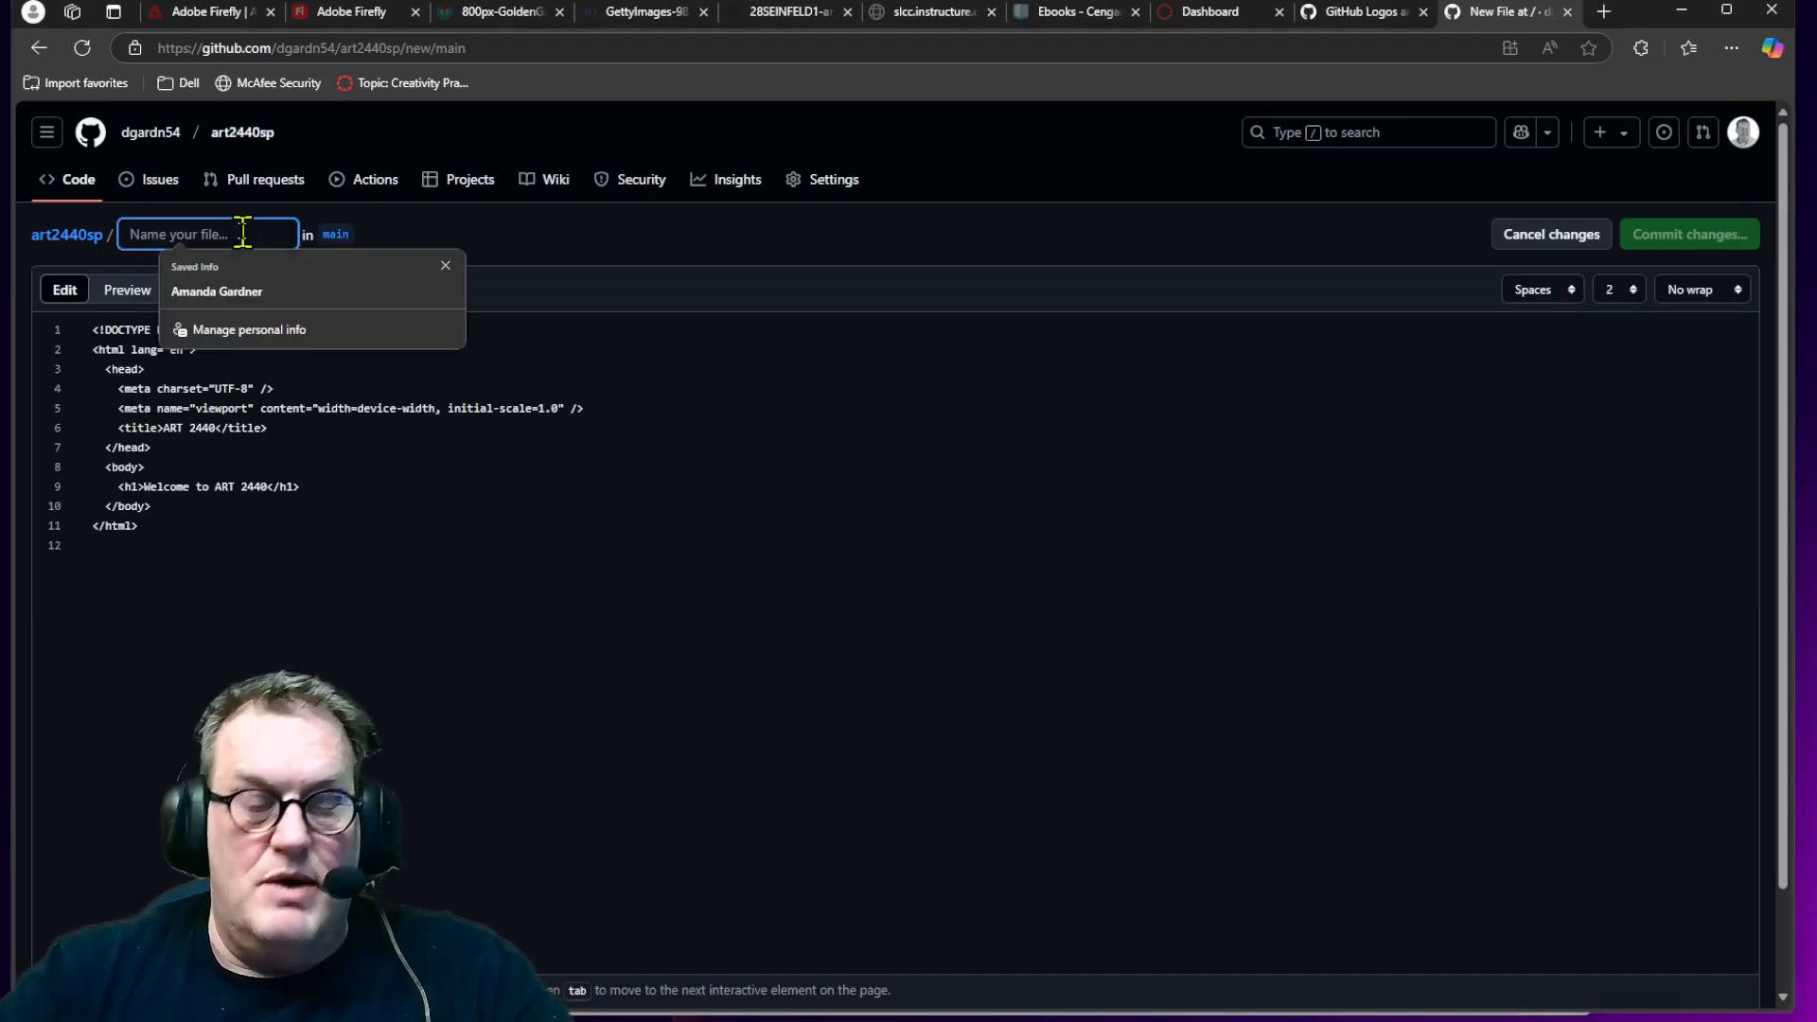
pyautogui.write('ine')
pyautogui.press('BackSpace')
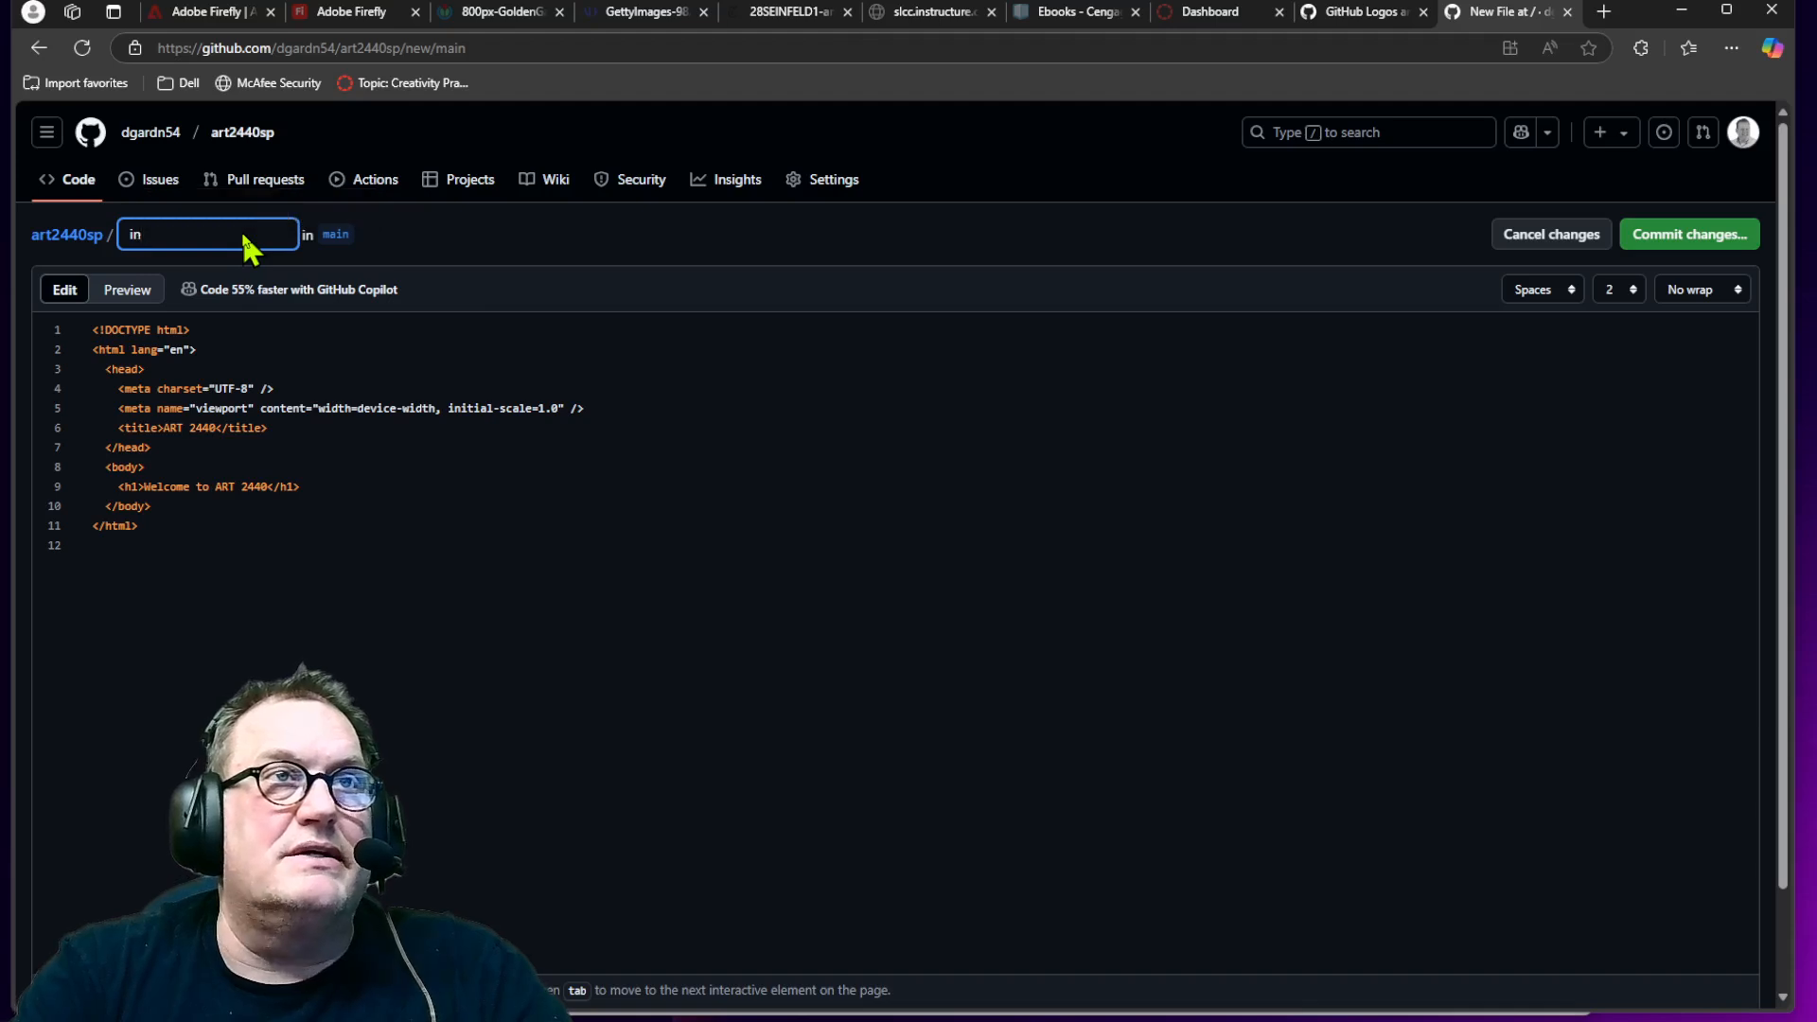
pyautogui.write('dex.html')
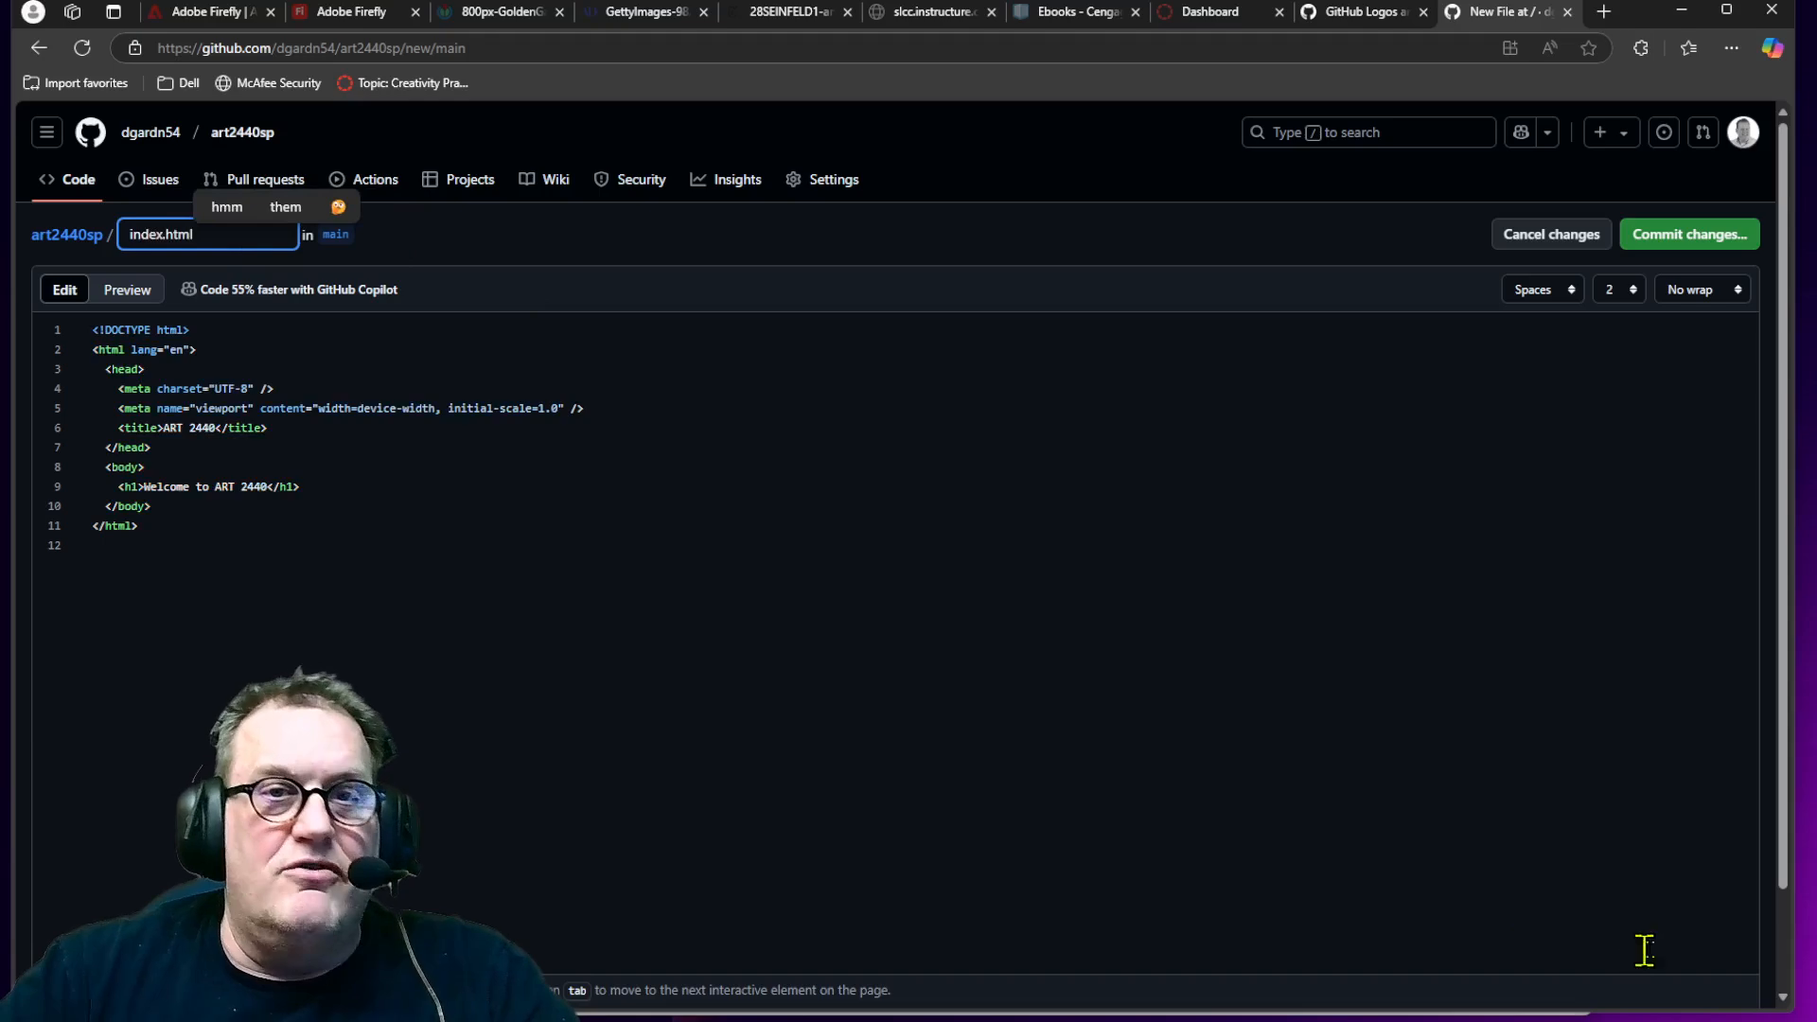
pyautogui.click(1701, 237)
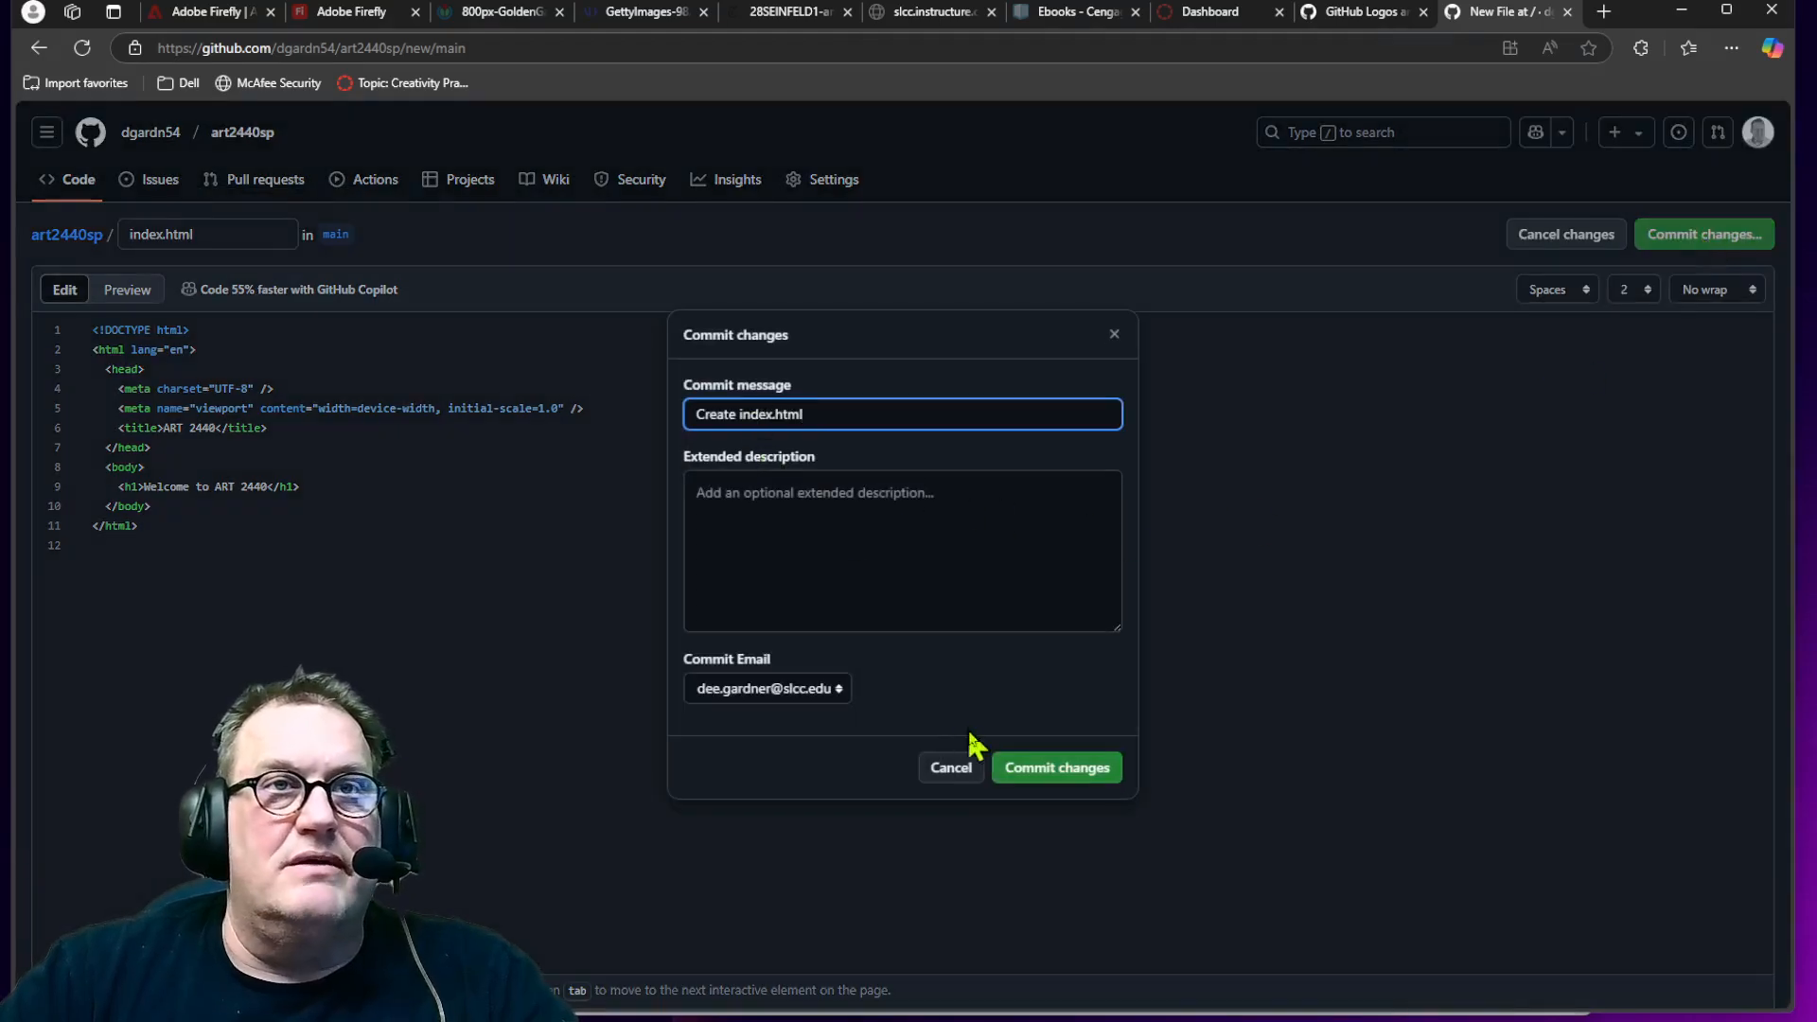
pyautogui.click(1034, 769)
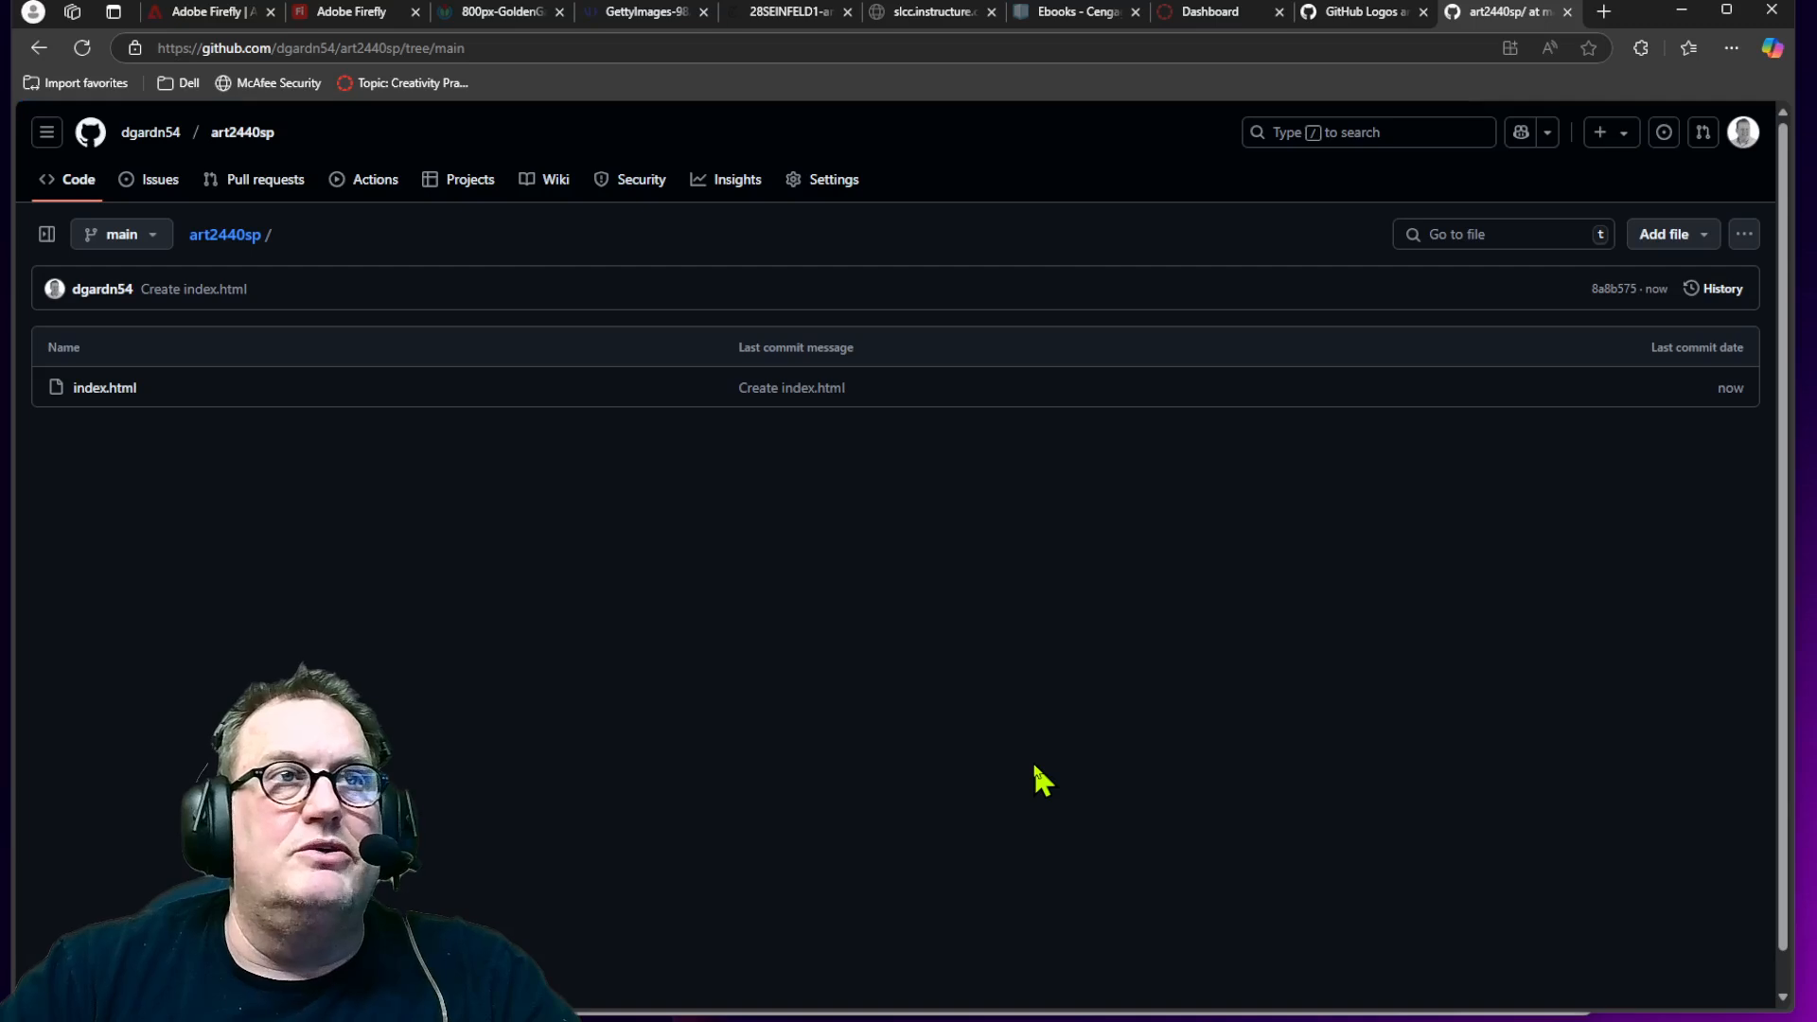
# Step: Browse through the profile's repository list and reopen the art2440sp repository
pyautogui.click(88, 189)
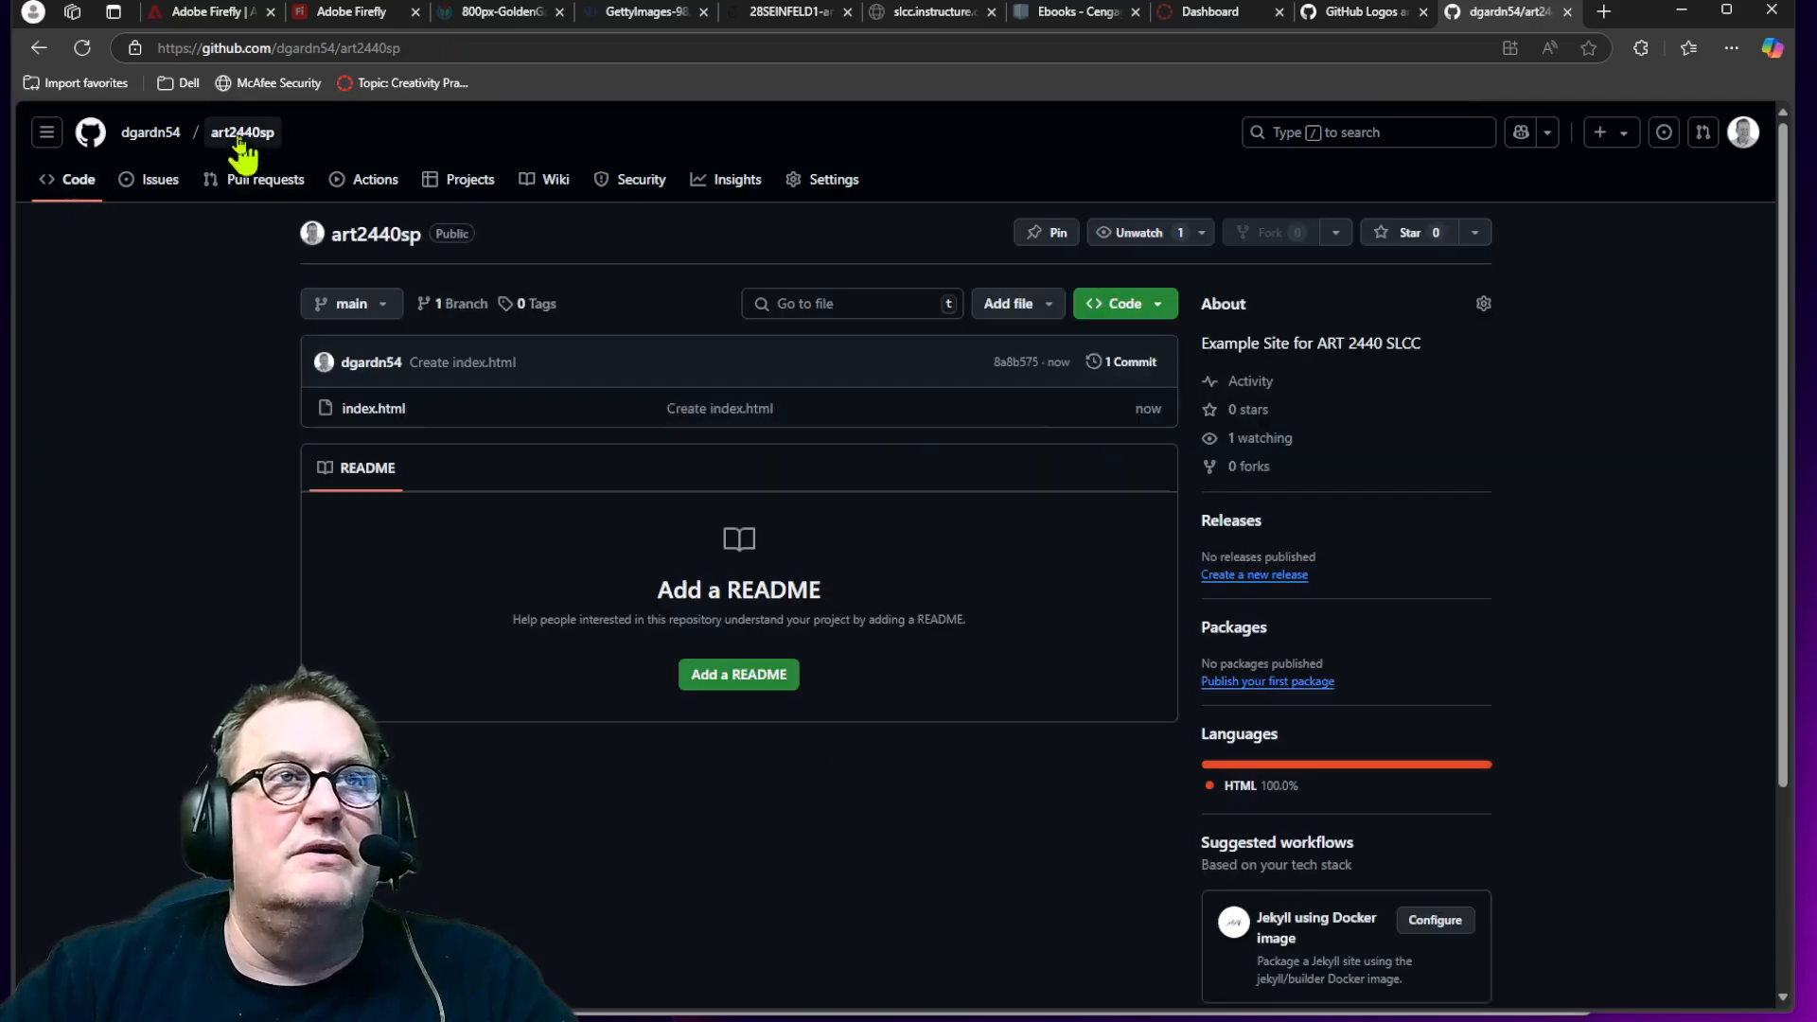
pyautogui.click(138, 132)
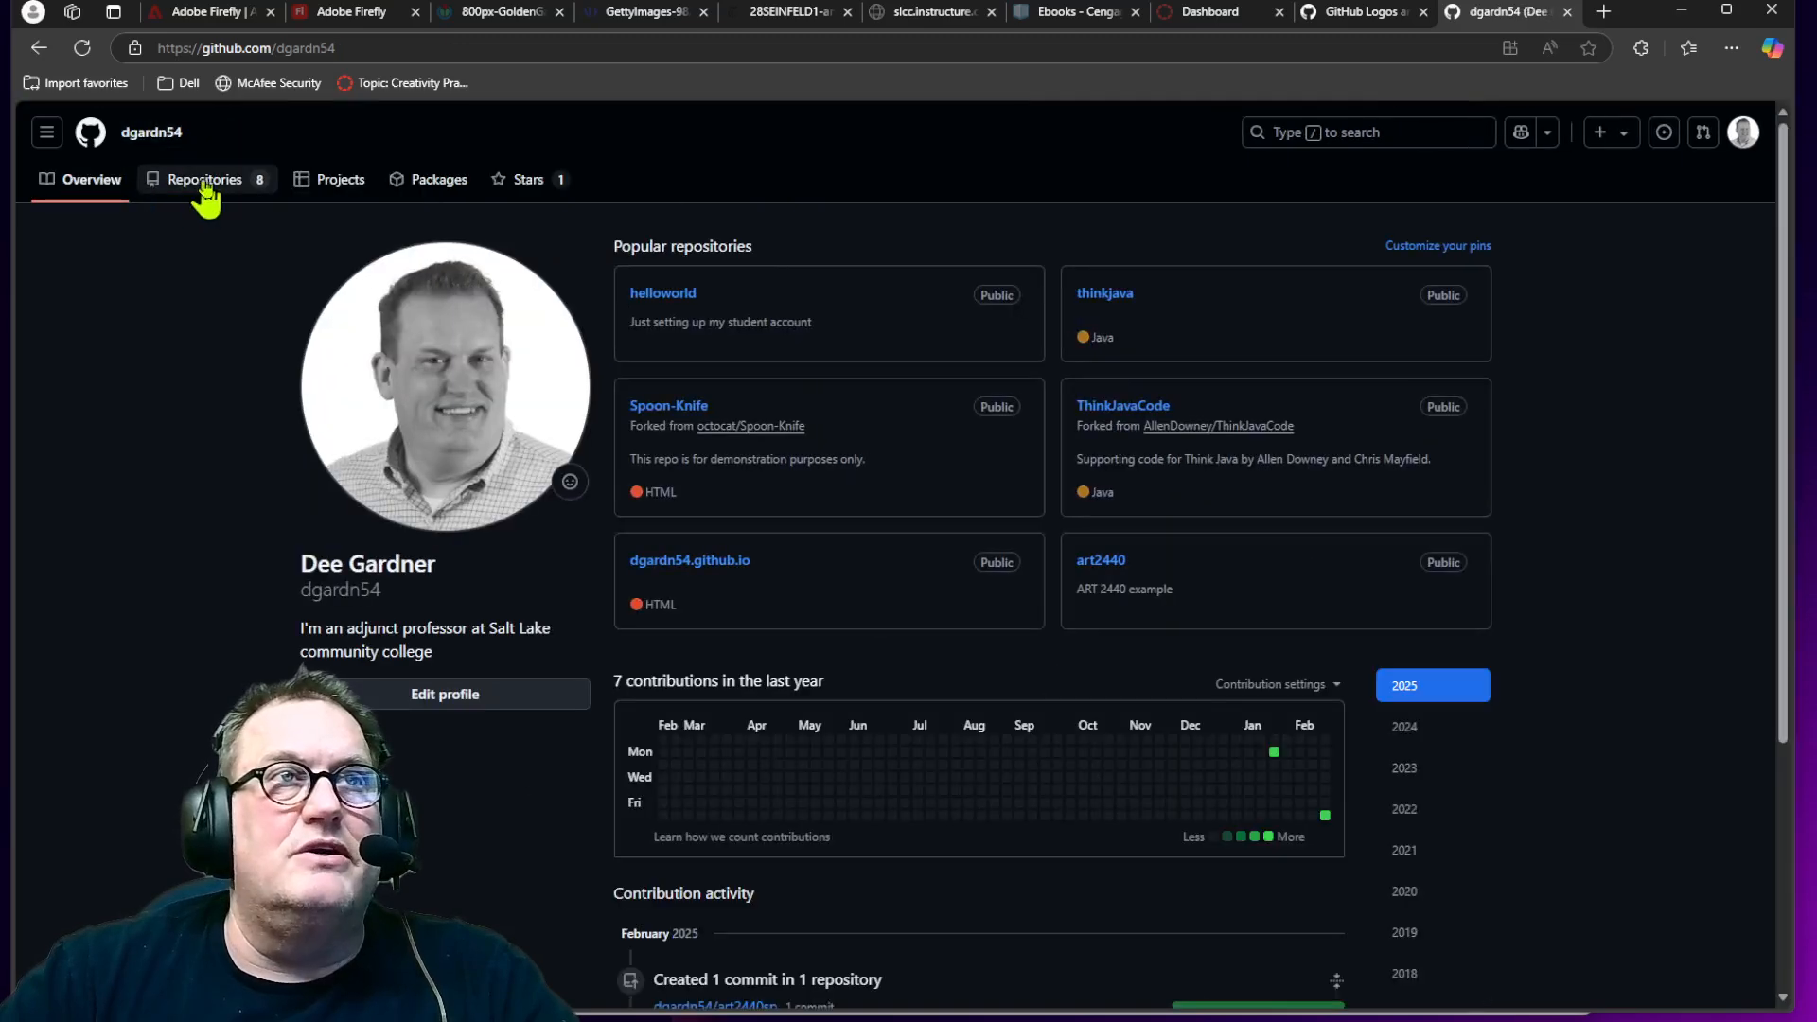
pyautogui.click(210, 182)
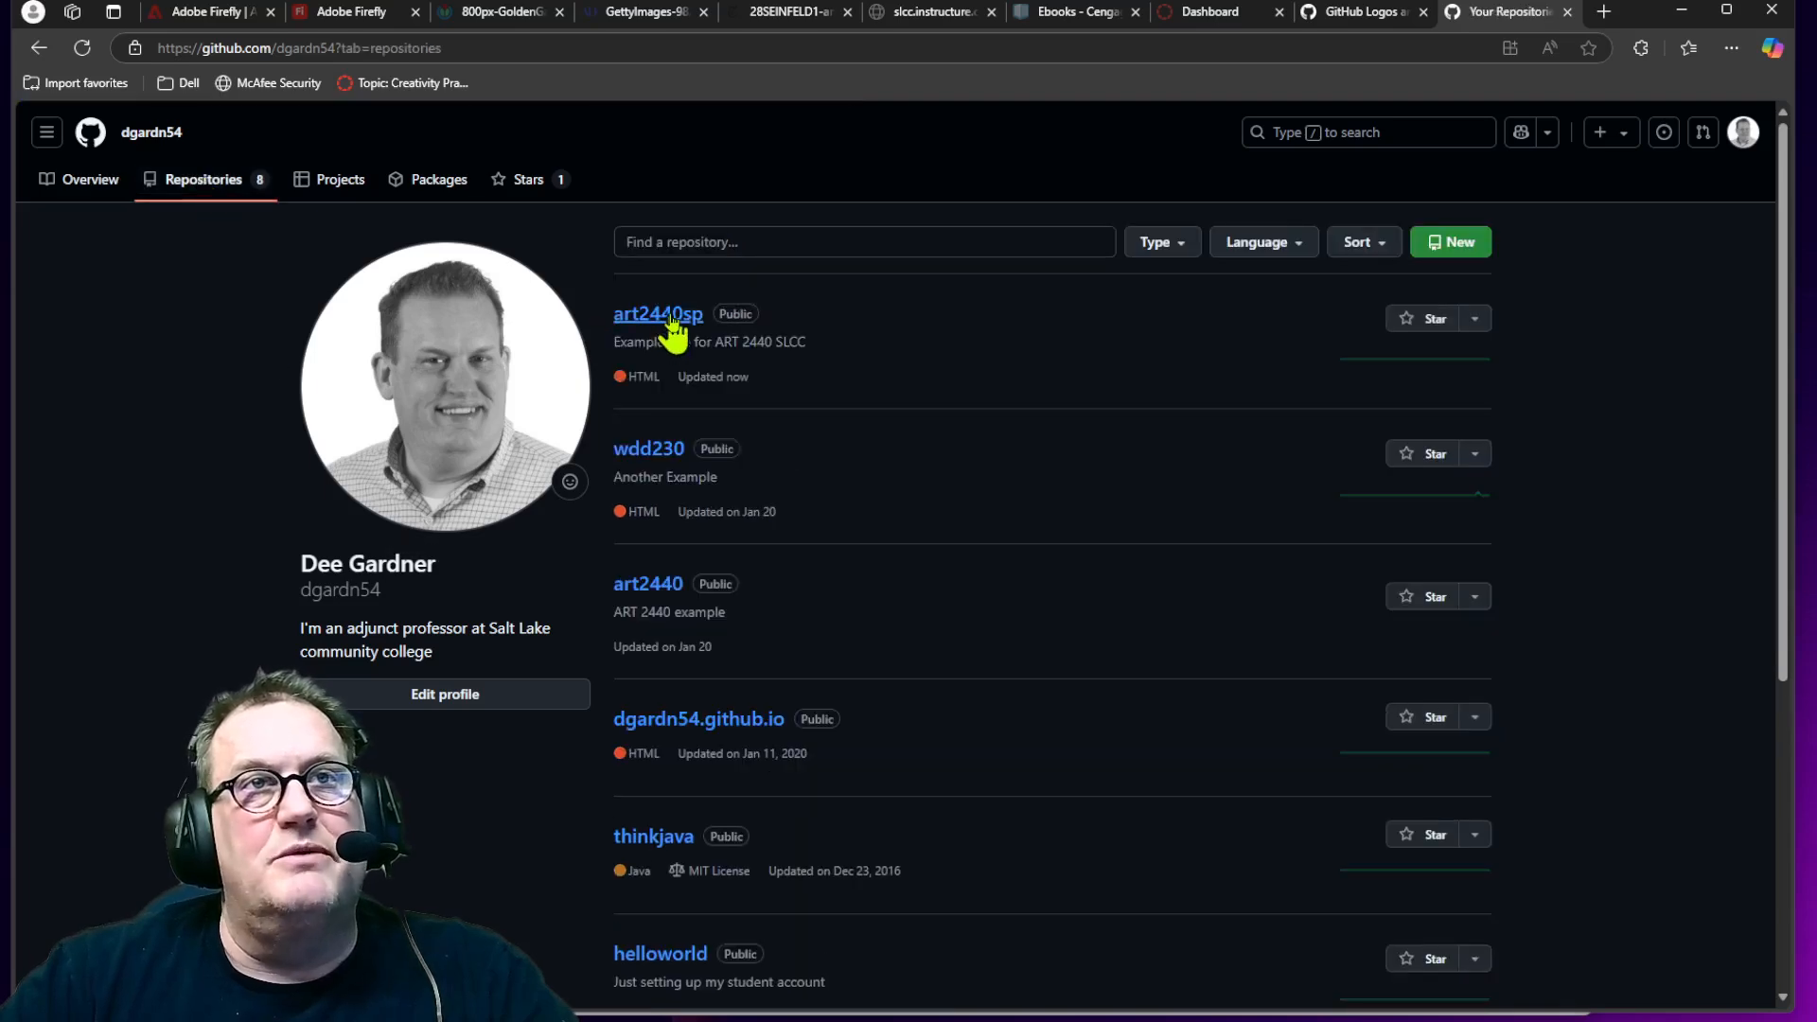
pyautogui.click(671, 316)
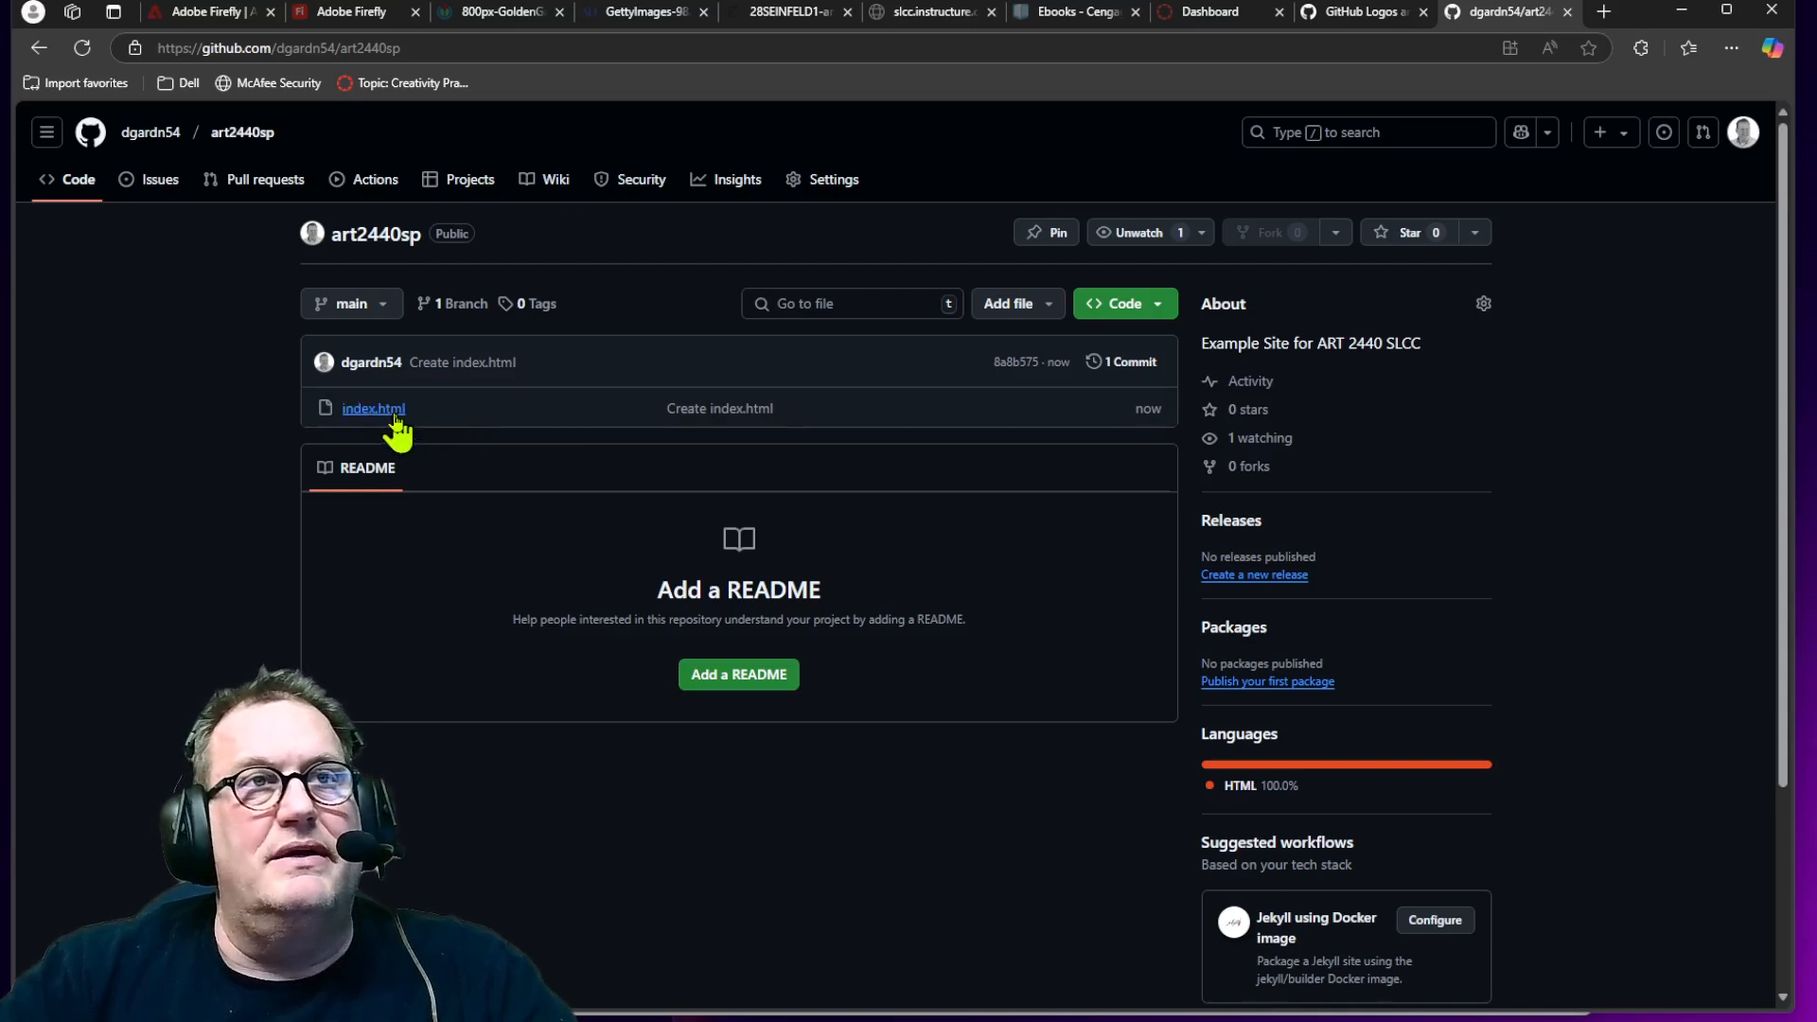
# Step: Enable GitHub Pages for the repository, deploying from the main branch, and dismiss the notice
pyautogui.click(849, 182)
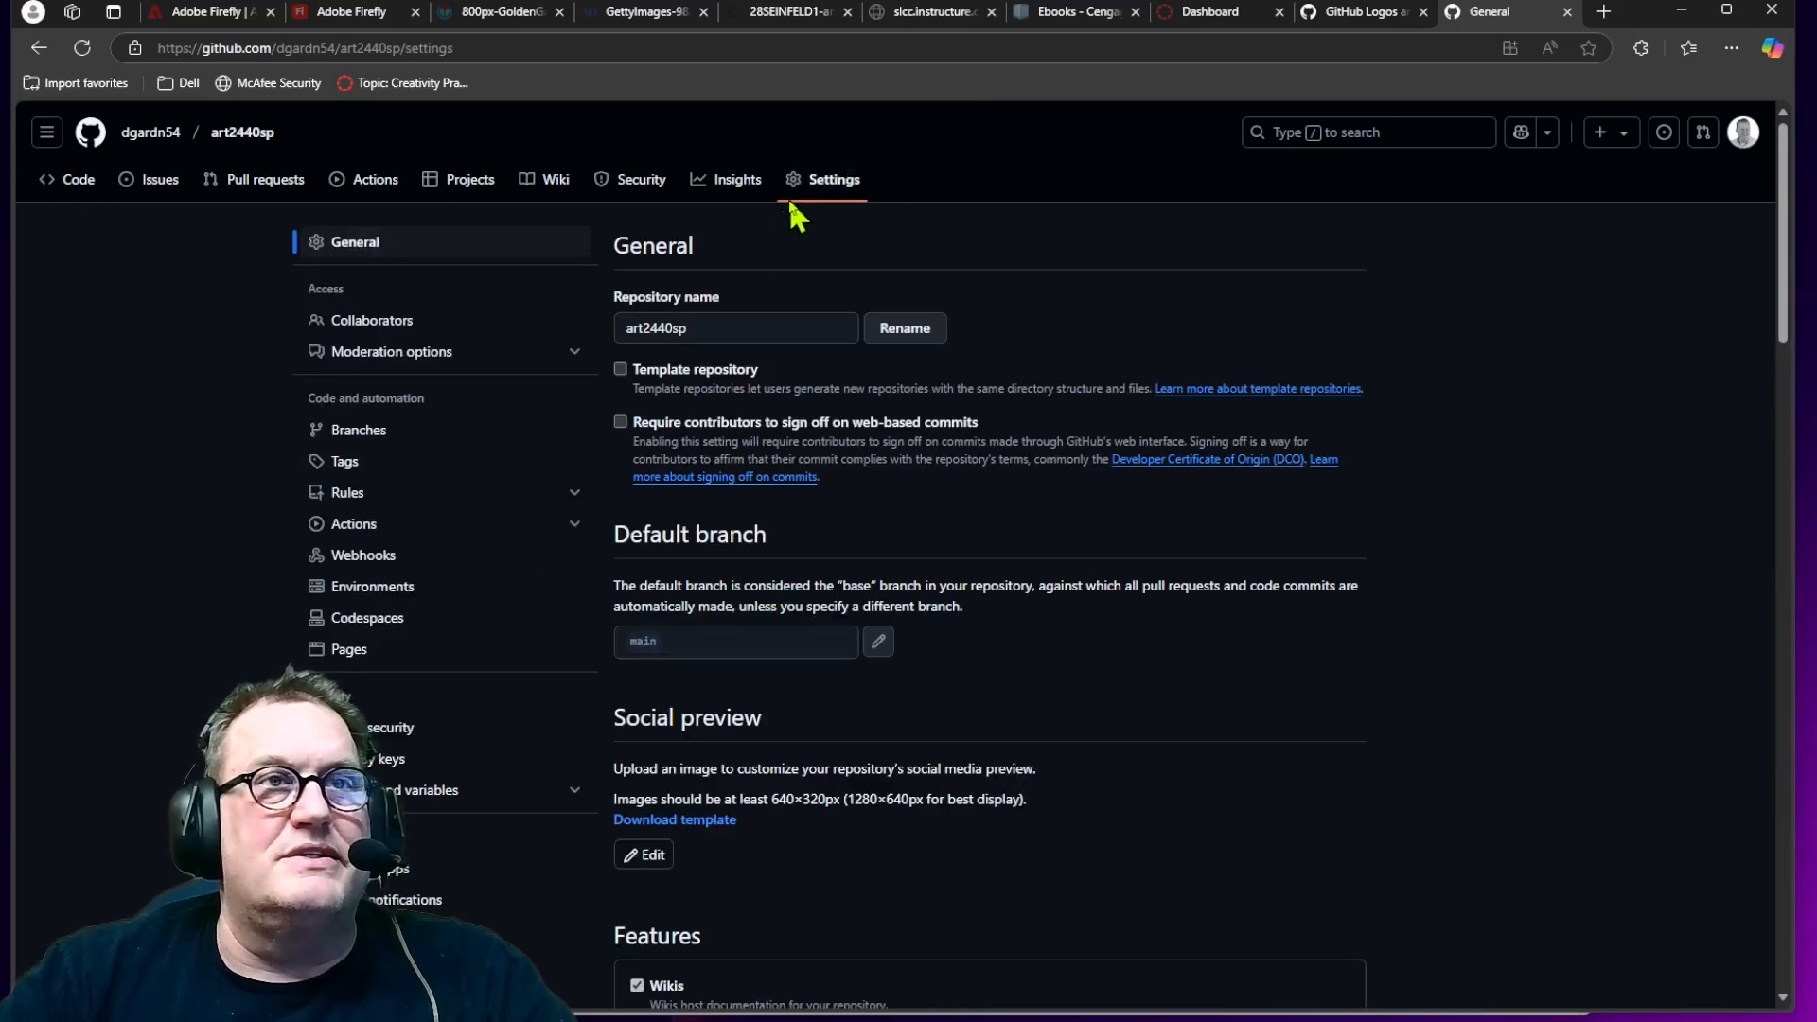
pyautogui.click(338, 653)
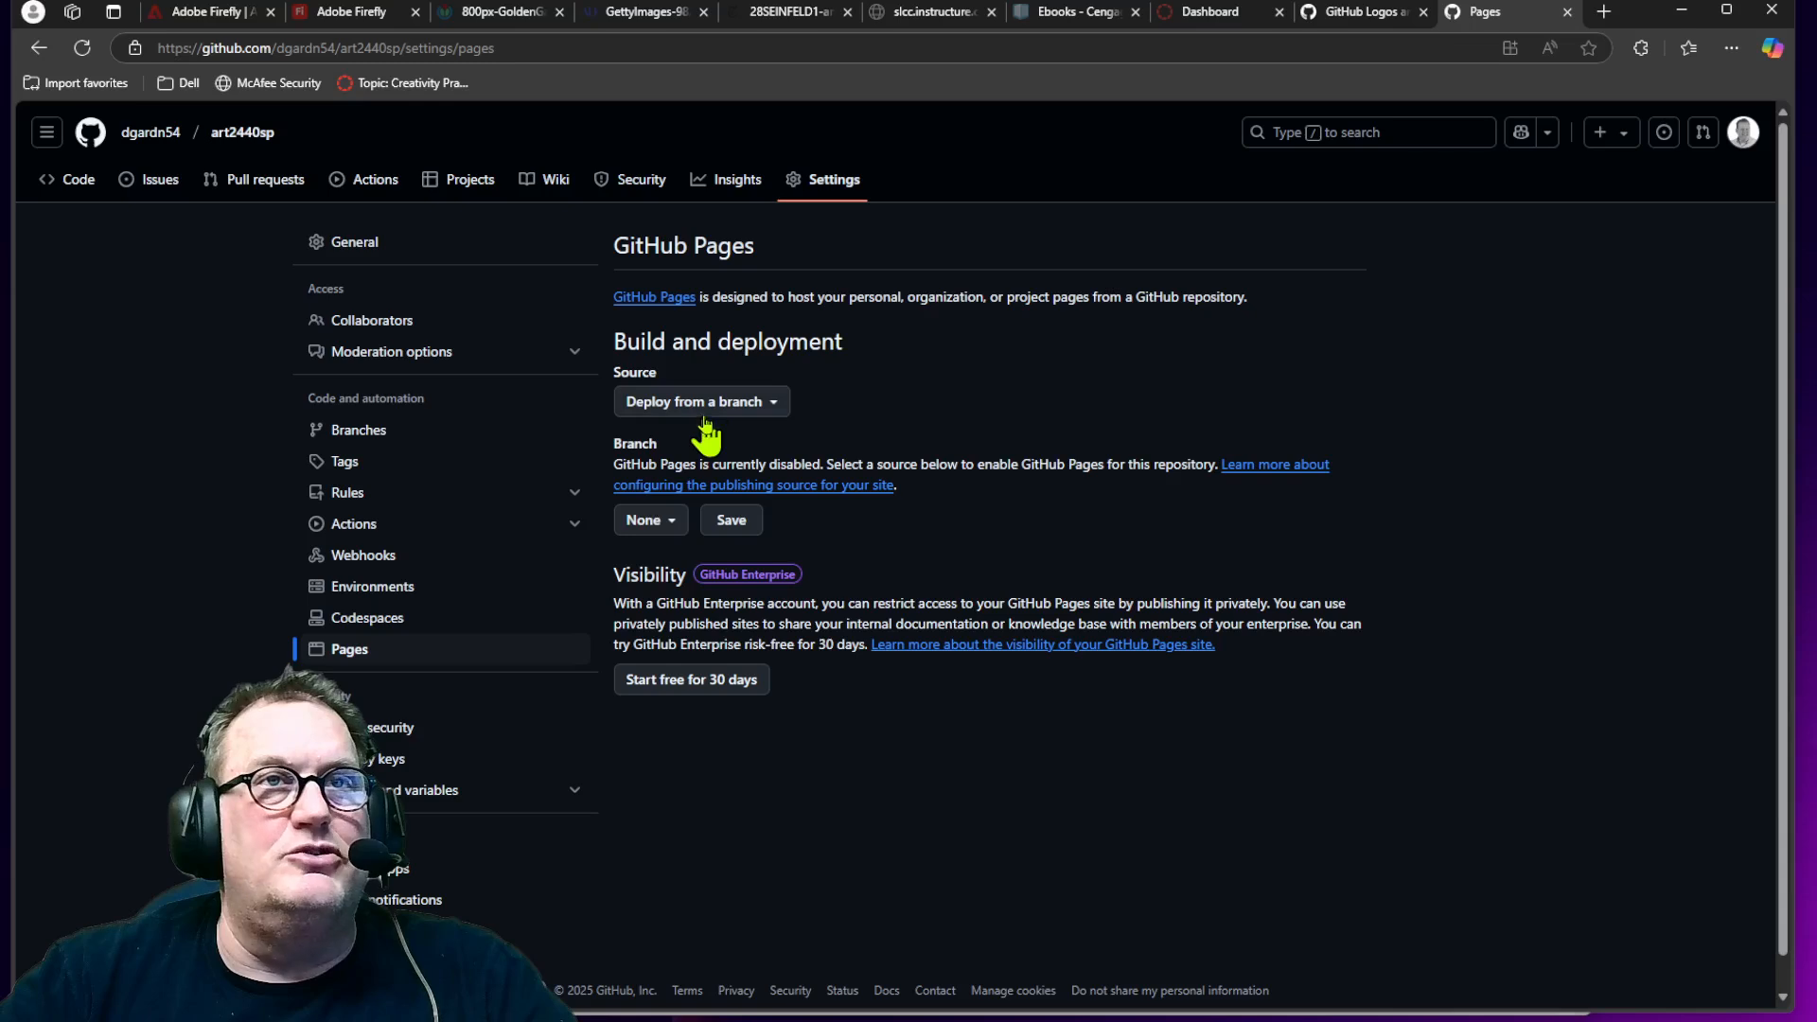
pyautogui.click(671, 526)
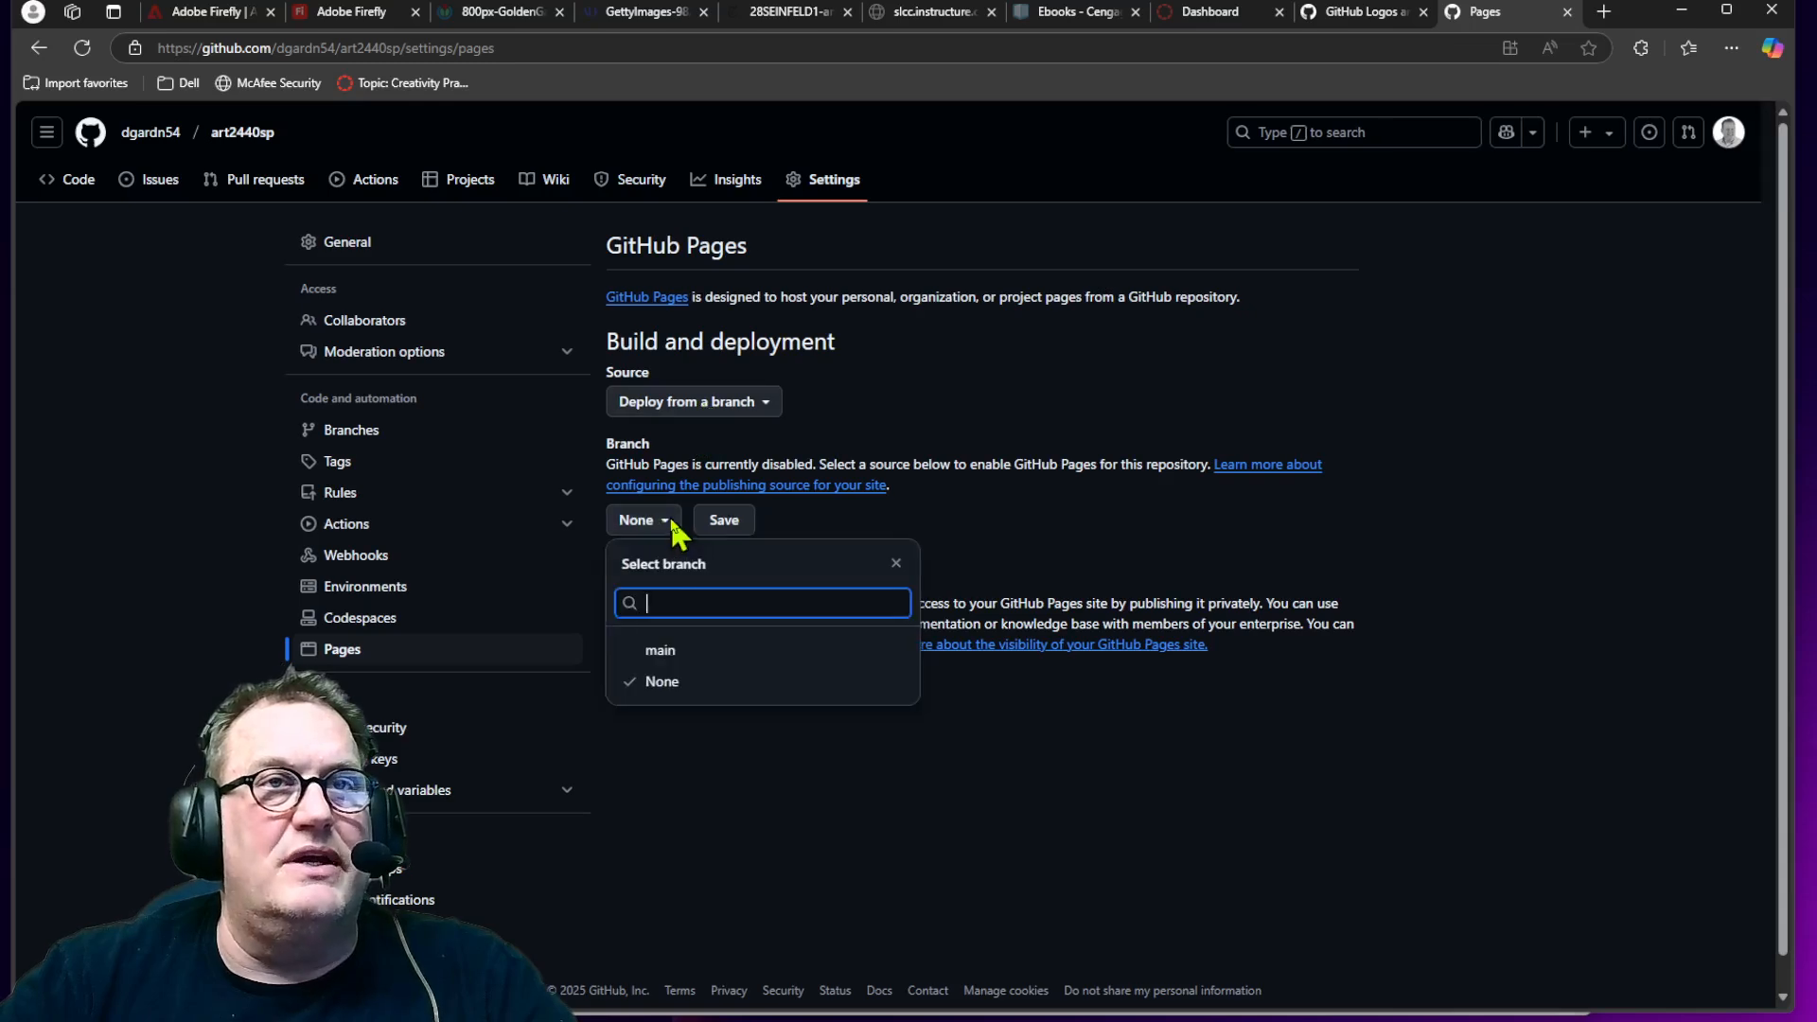
pyautogui.click(655, 651)
pyautogui.click(863, 523)
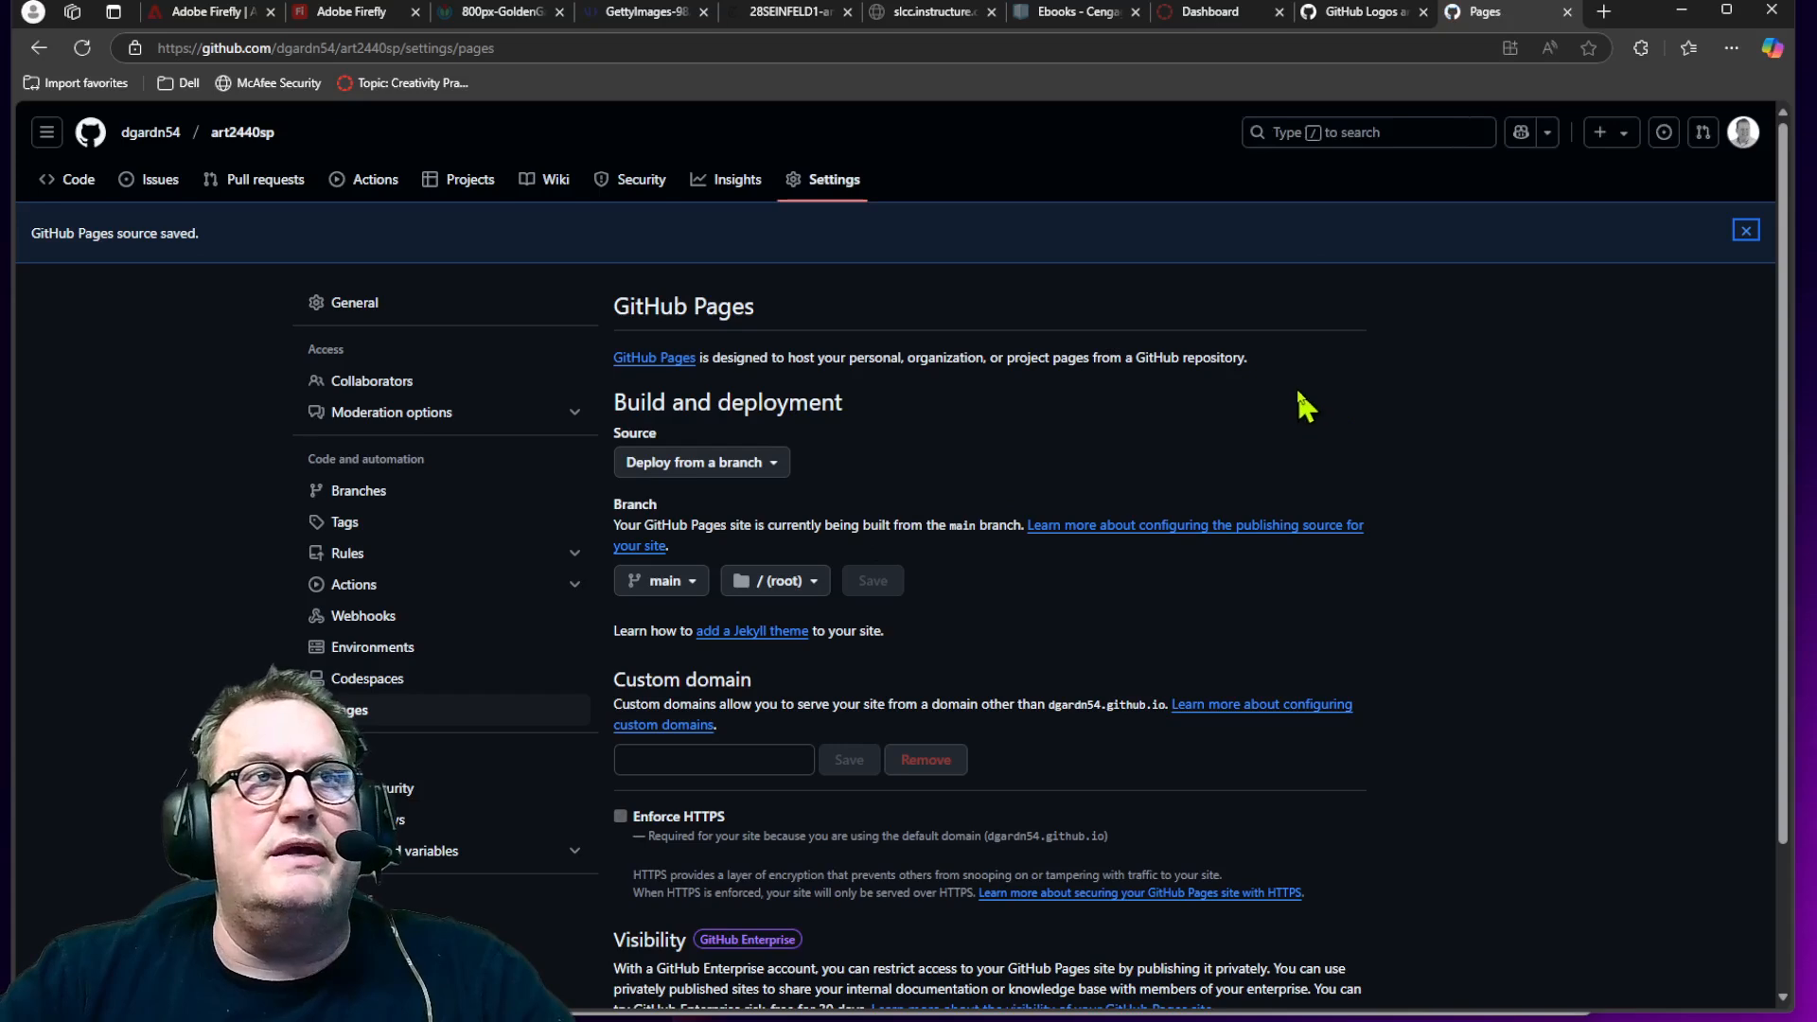
pyautogui.click(1746, 232)
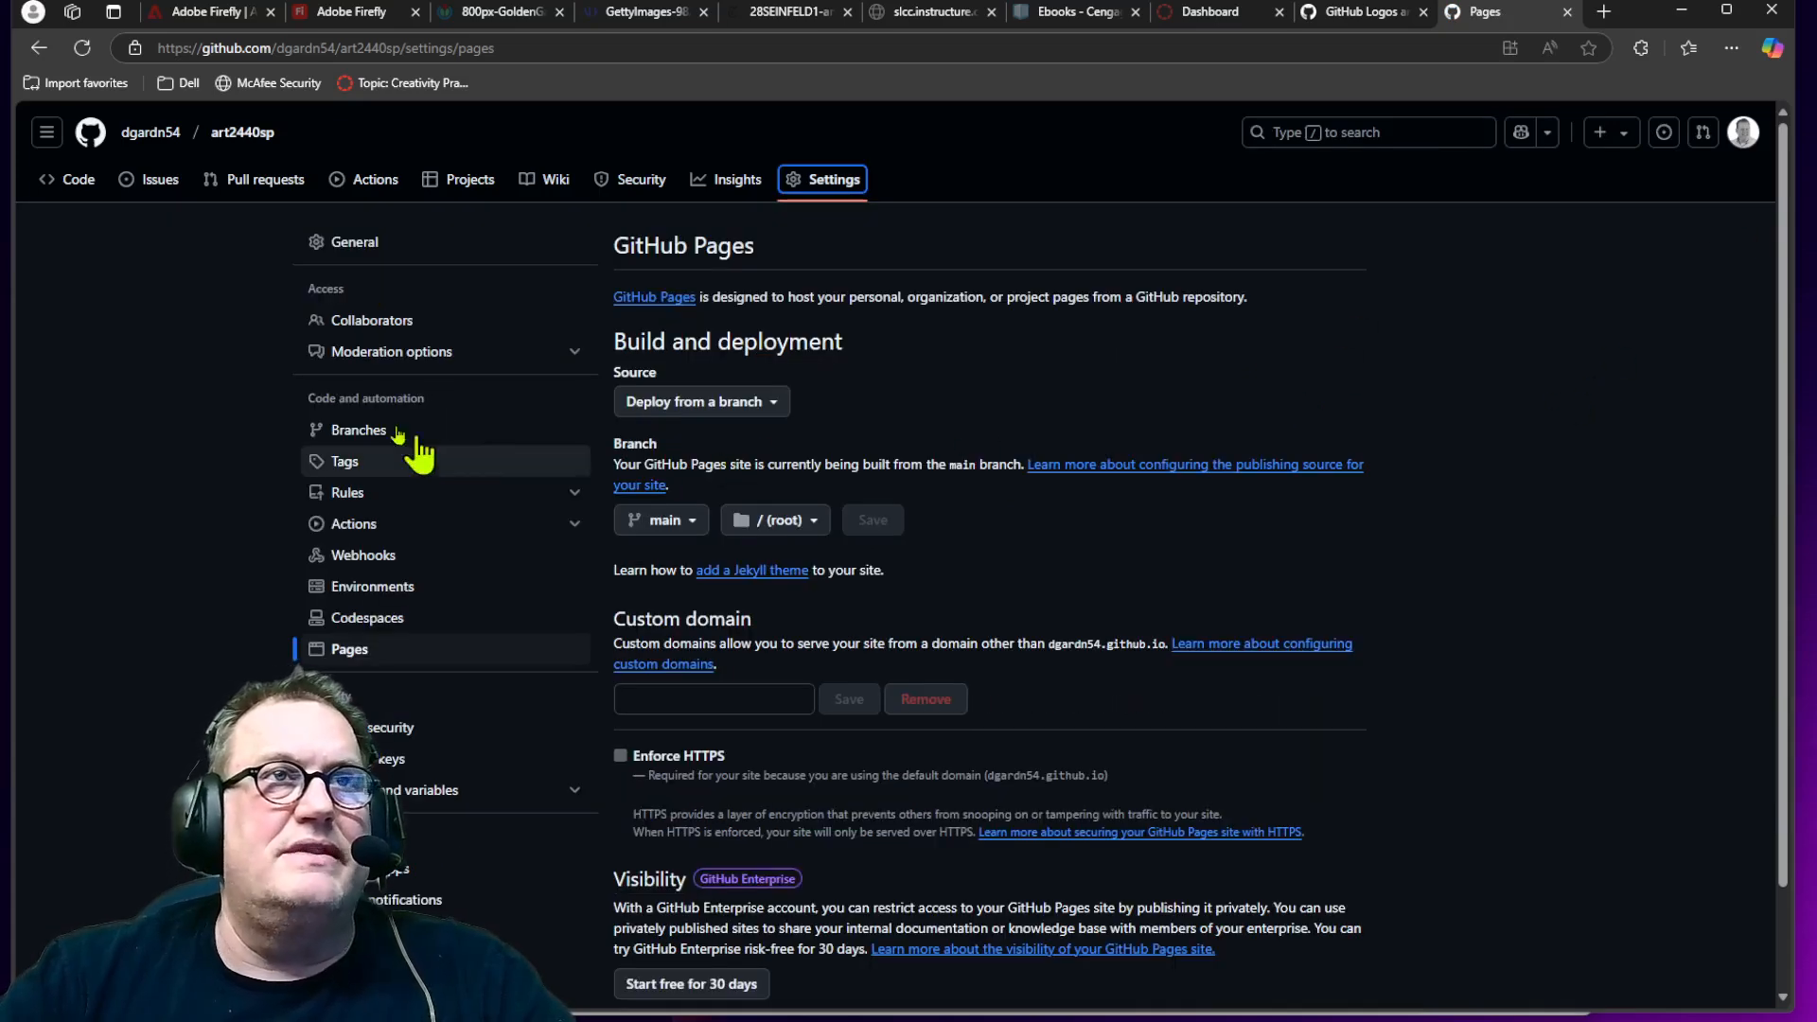
# Step: Reload the Pages settings, then open the committed index.html in the repository to review its code
pyautogui.click(83, 47)
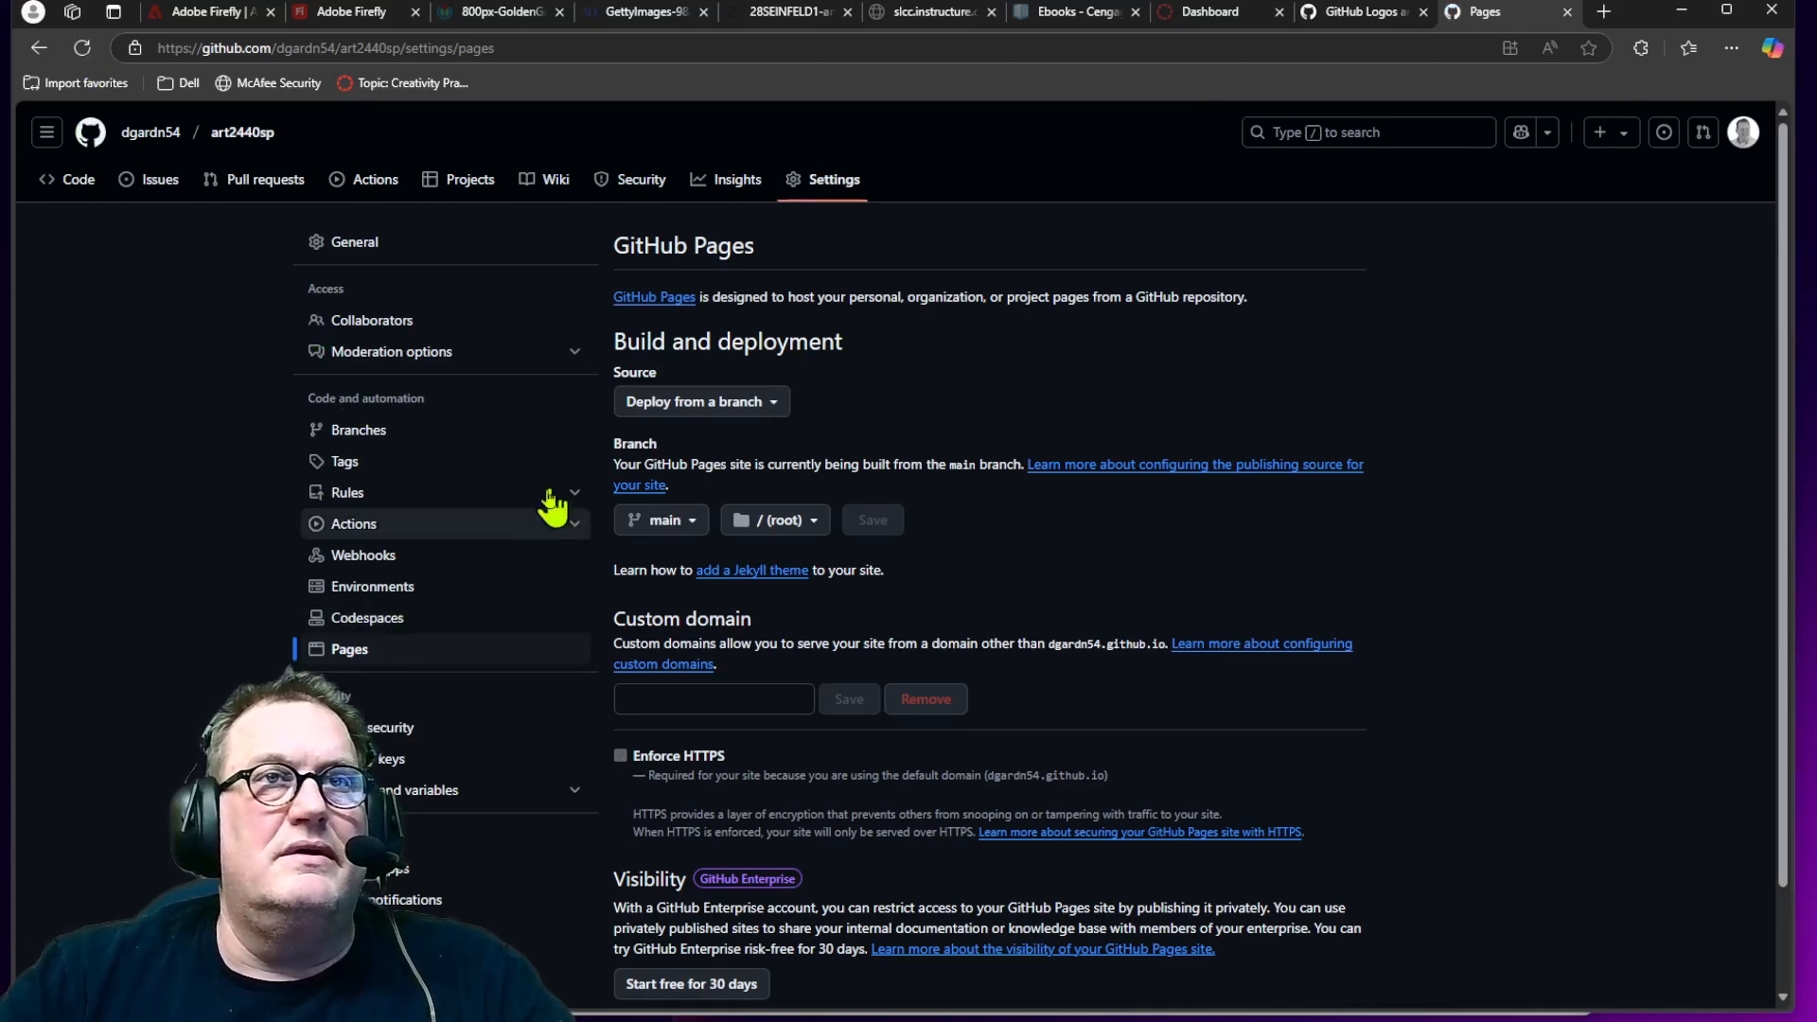
pyautogui.click(83, 192)
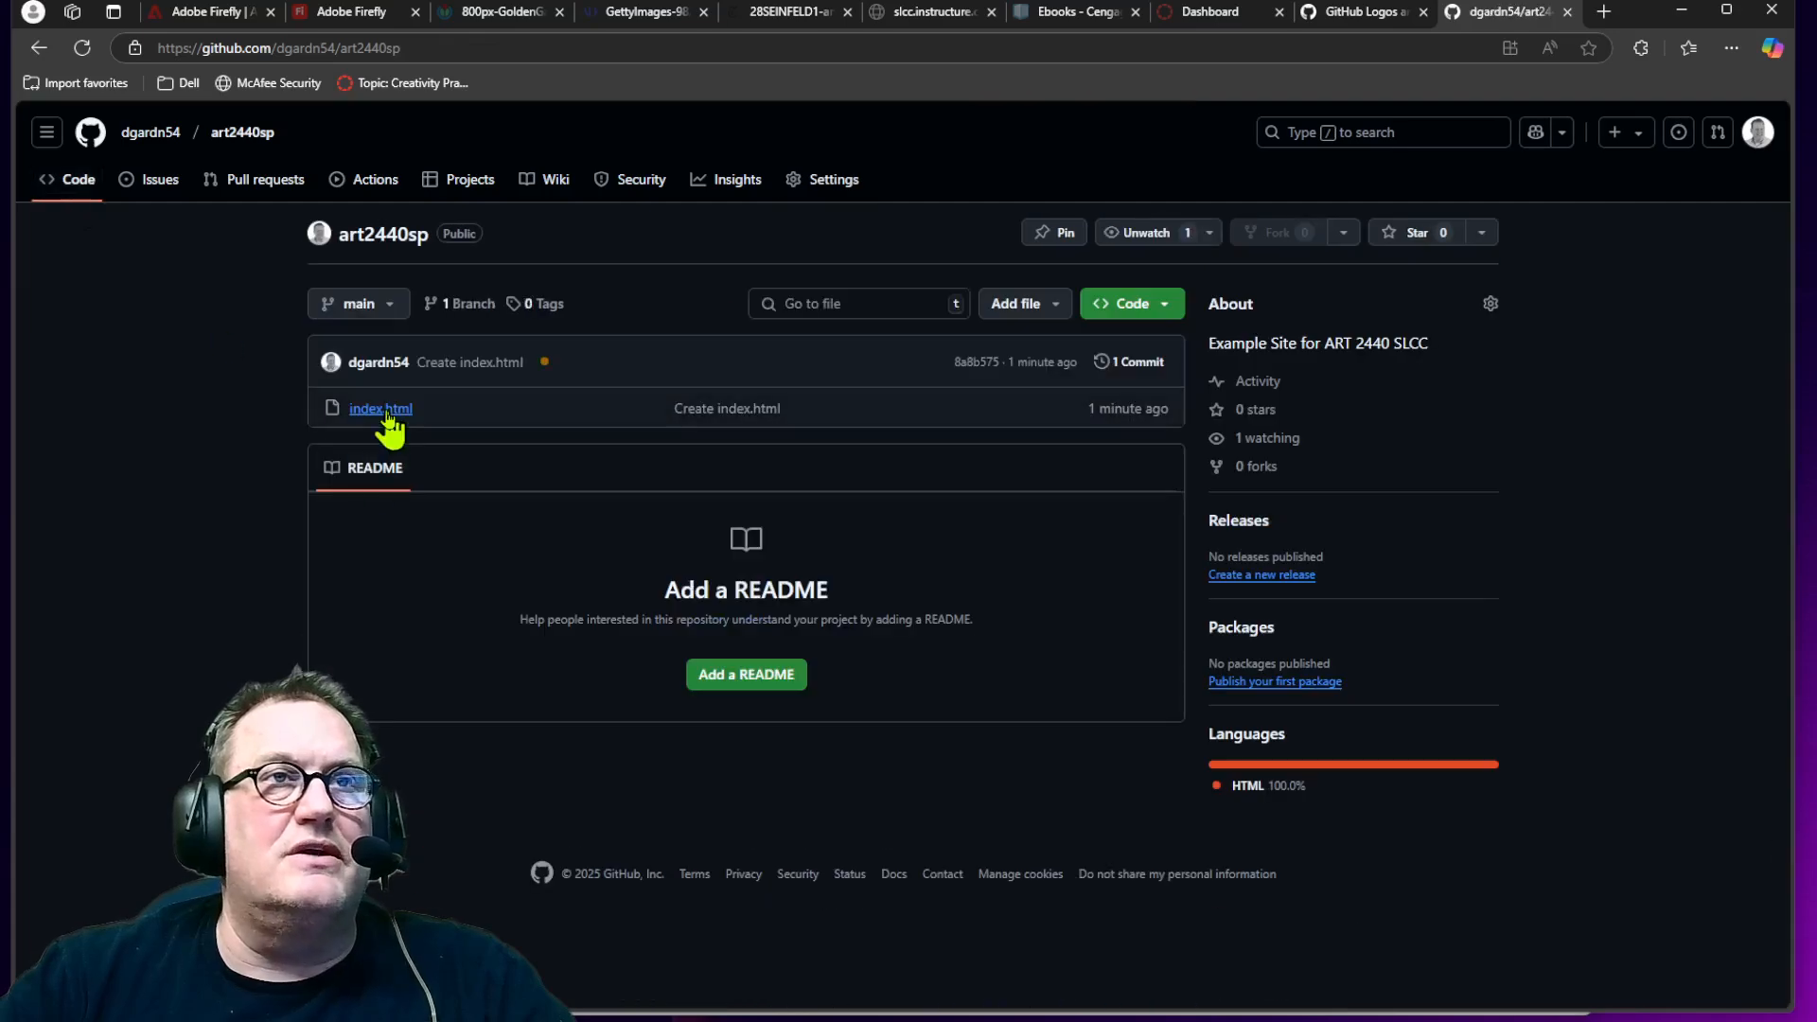
pyautogui.click(388, 415)
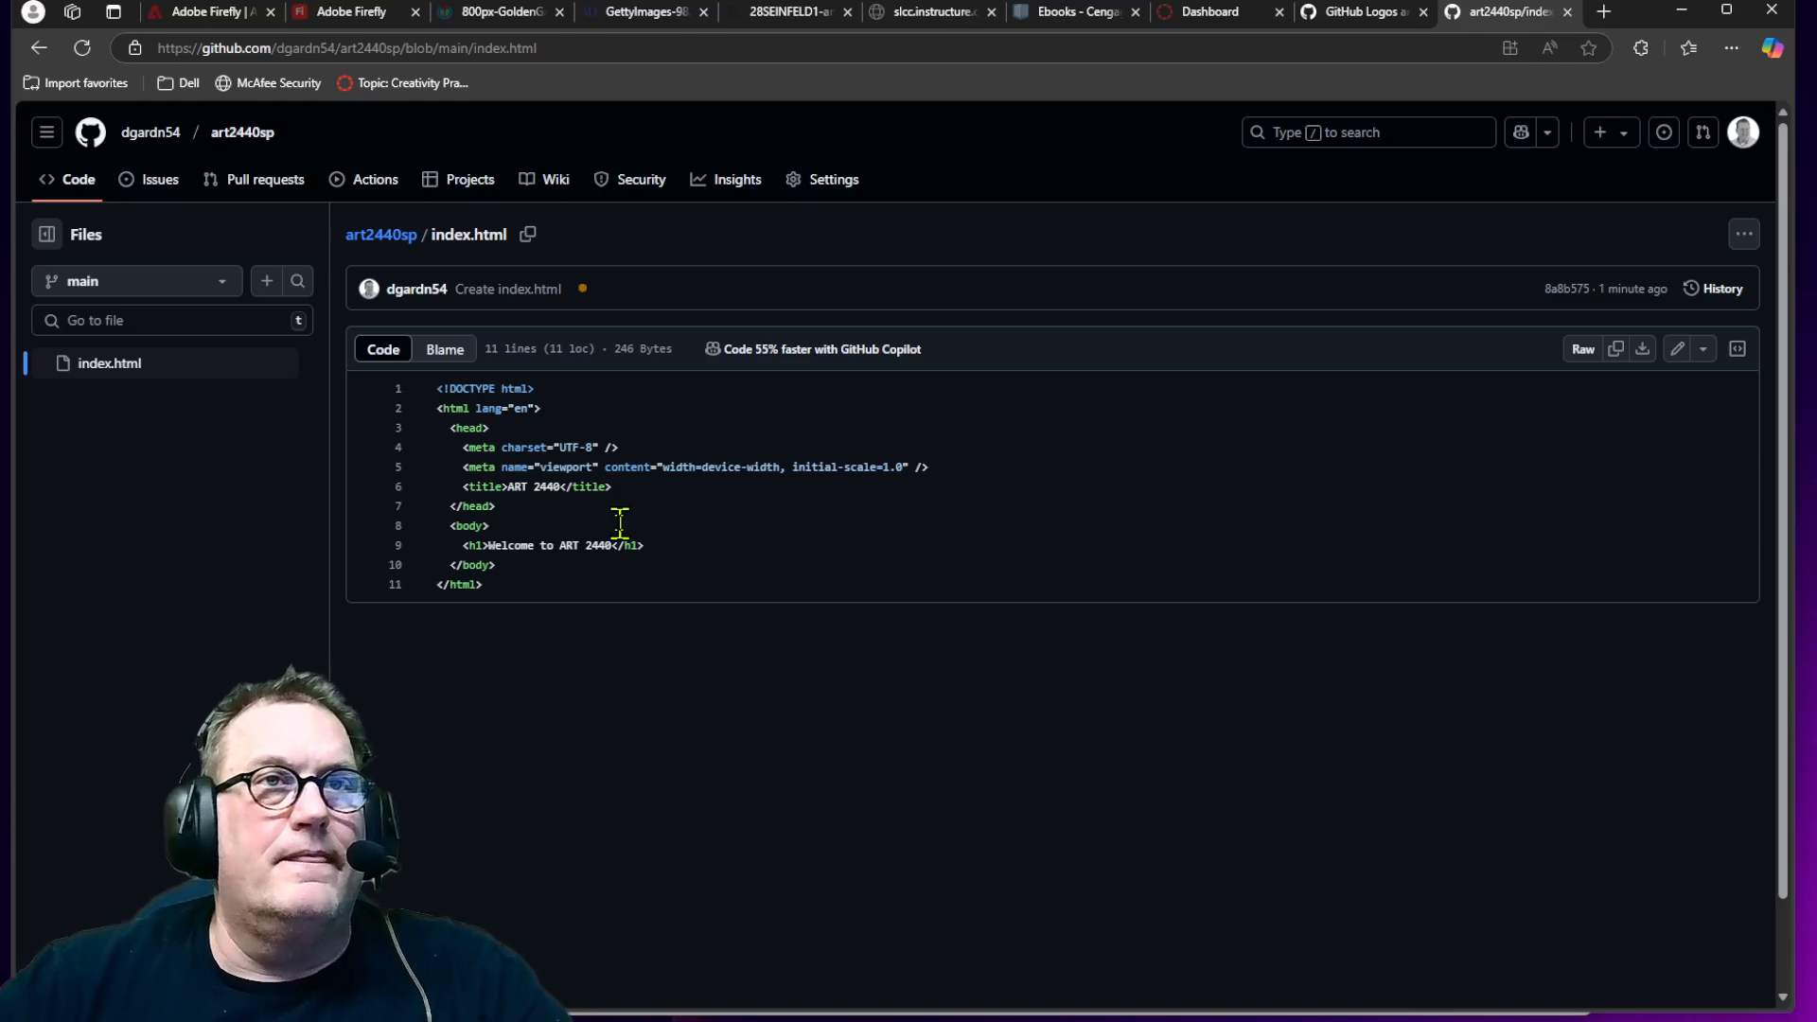
# Step: Open the repository's Pages settings and visit the live GitHub Pages site
pyautogui.click(832, 184)
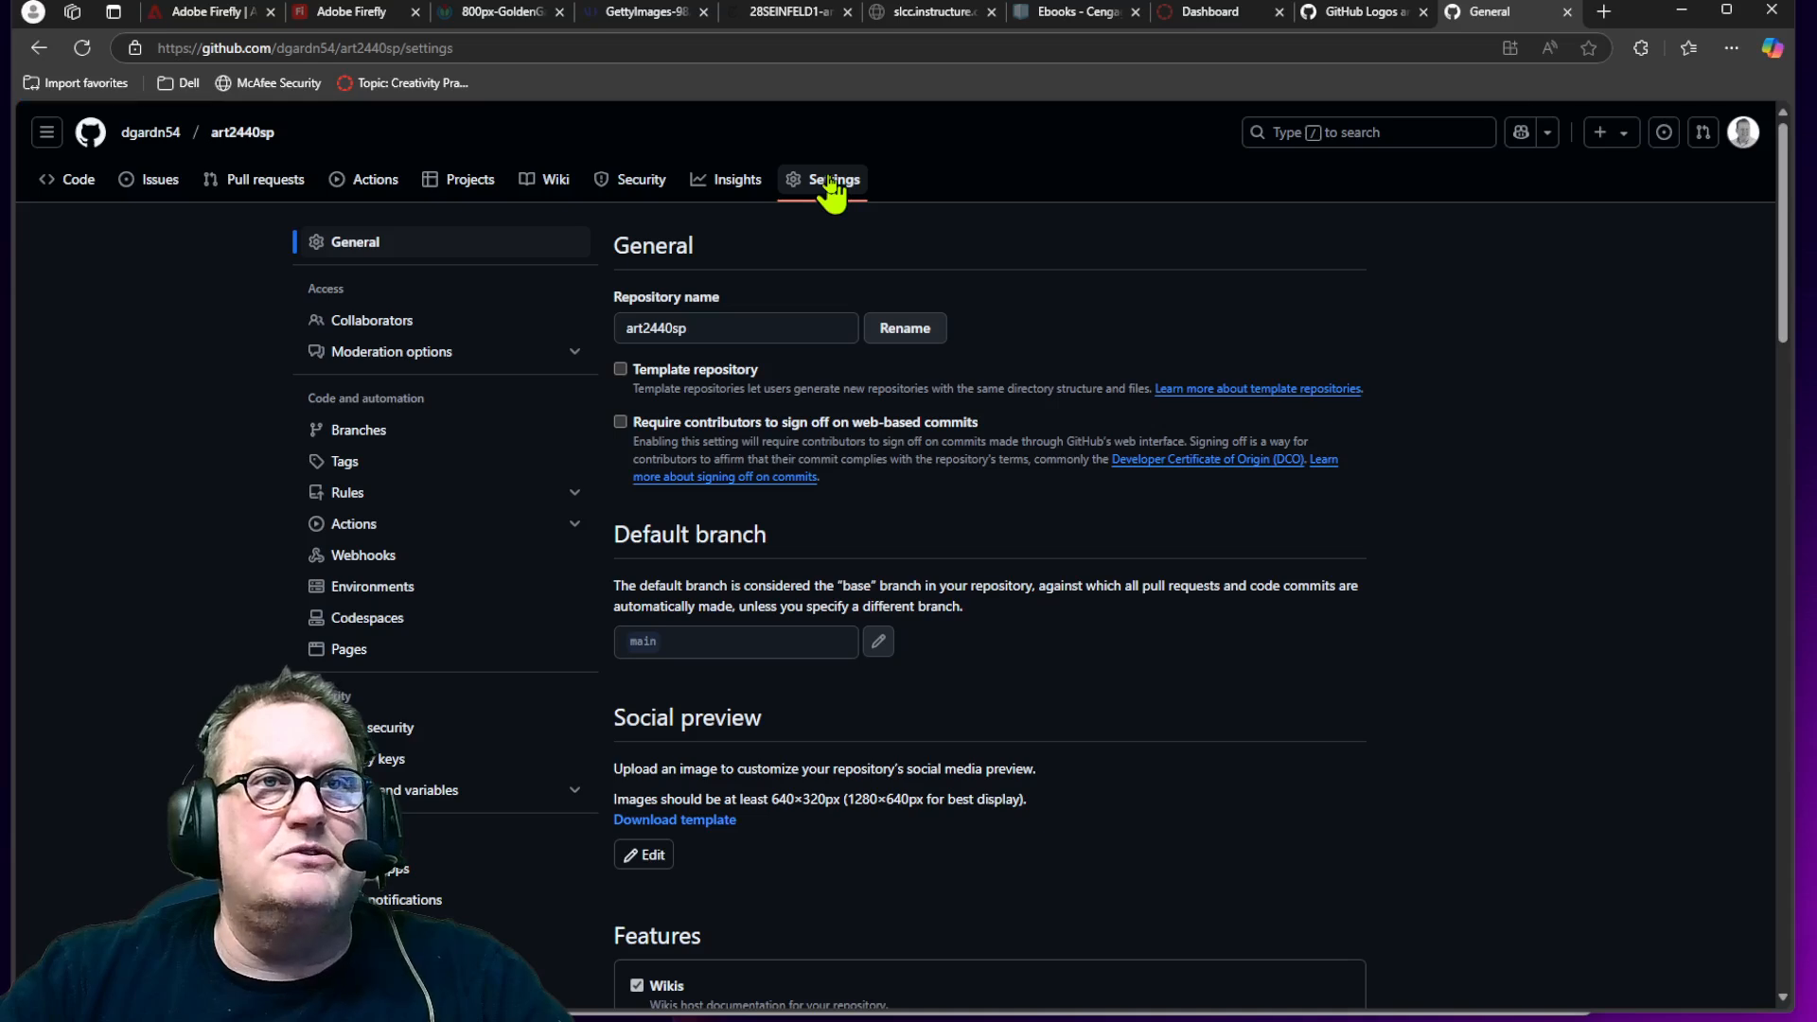
pyautogui.scroll(-2, 976, 421)
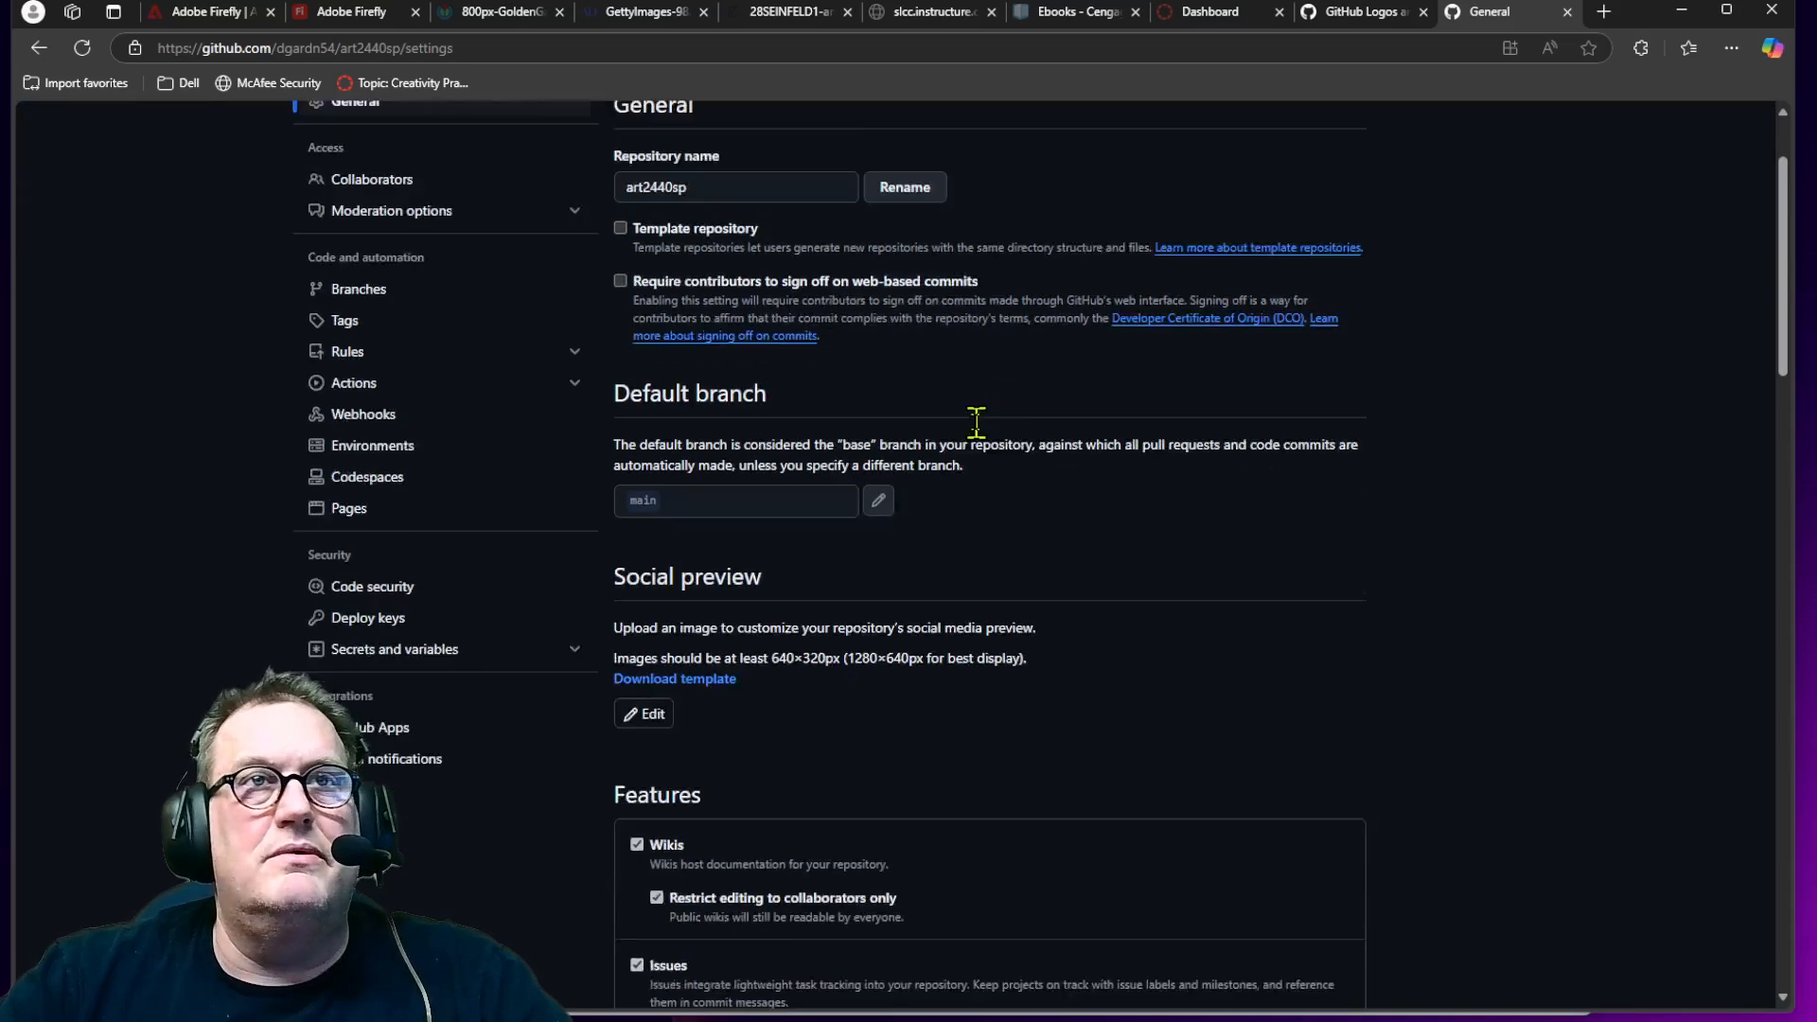
pyautogui.scroll(-1, 975, 421)
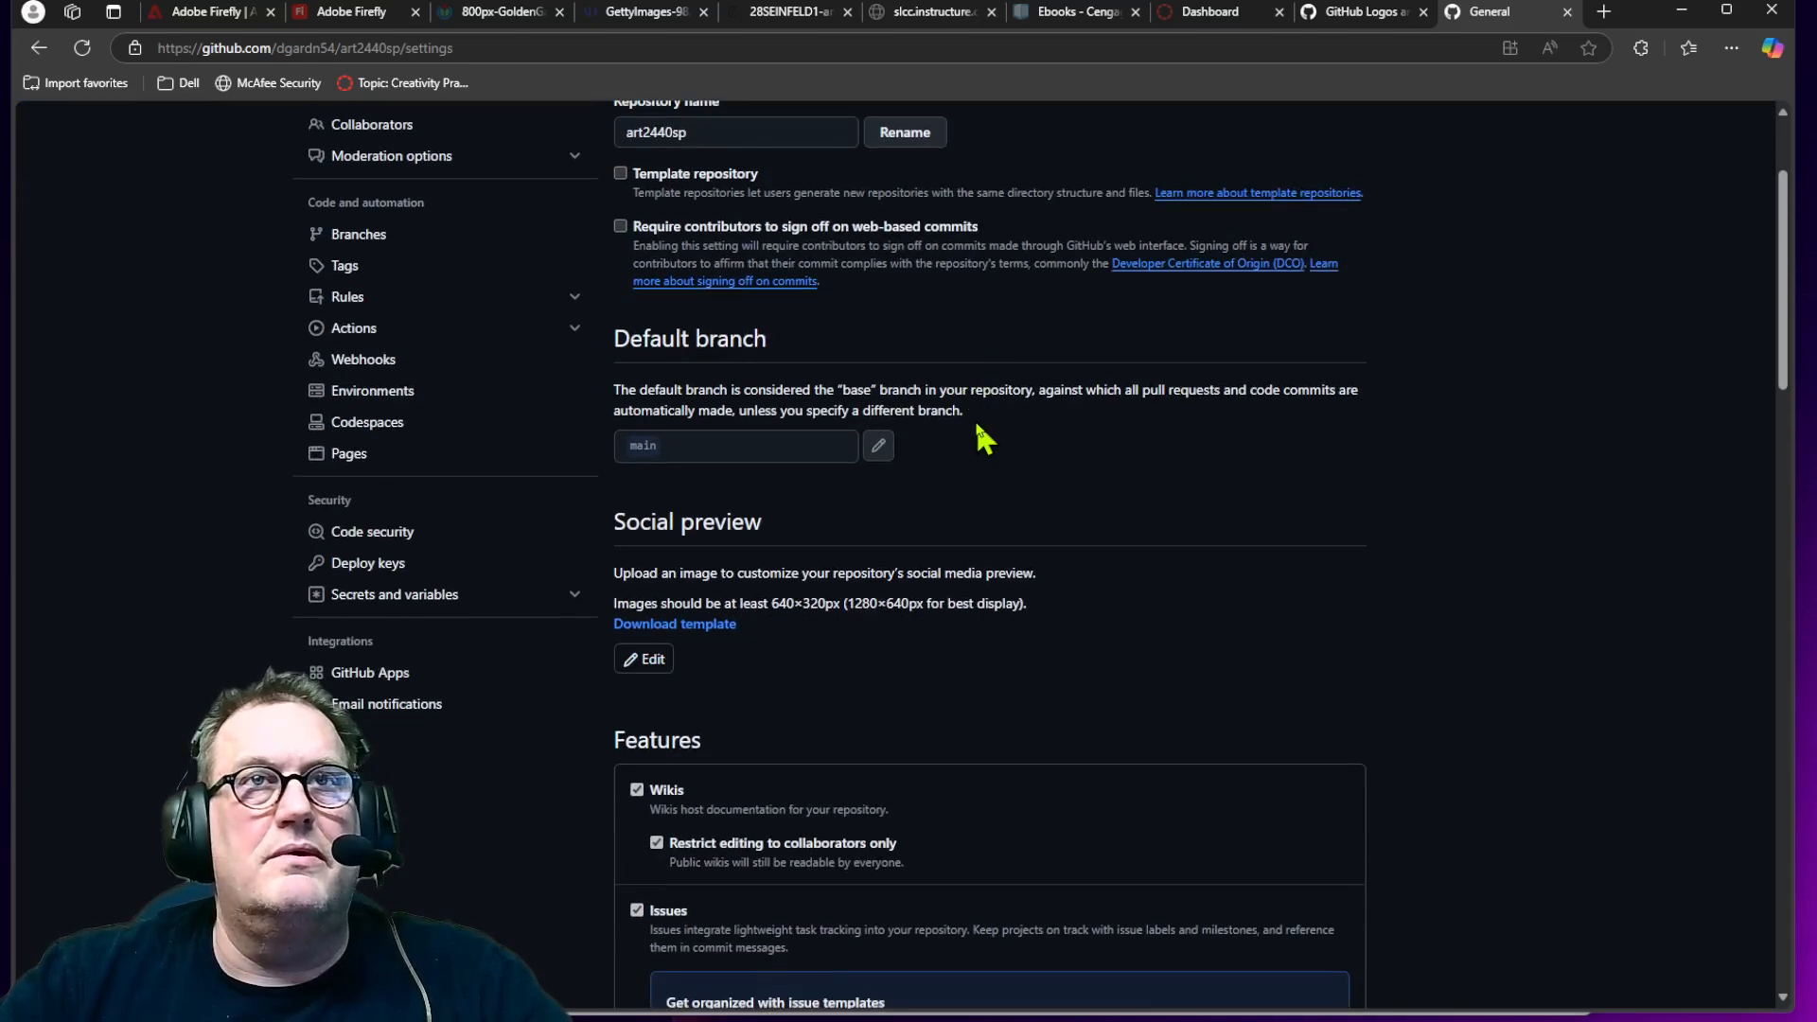
pyautogui.scroll(-3, 978, 425)
pyautogui.scroll(-4, 977, 426)
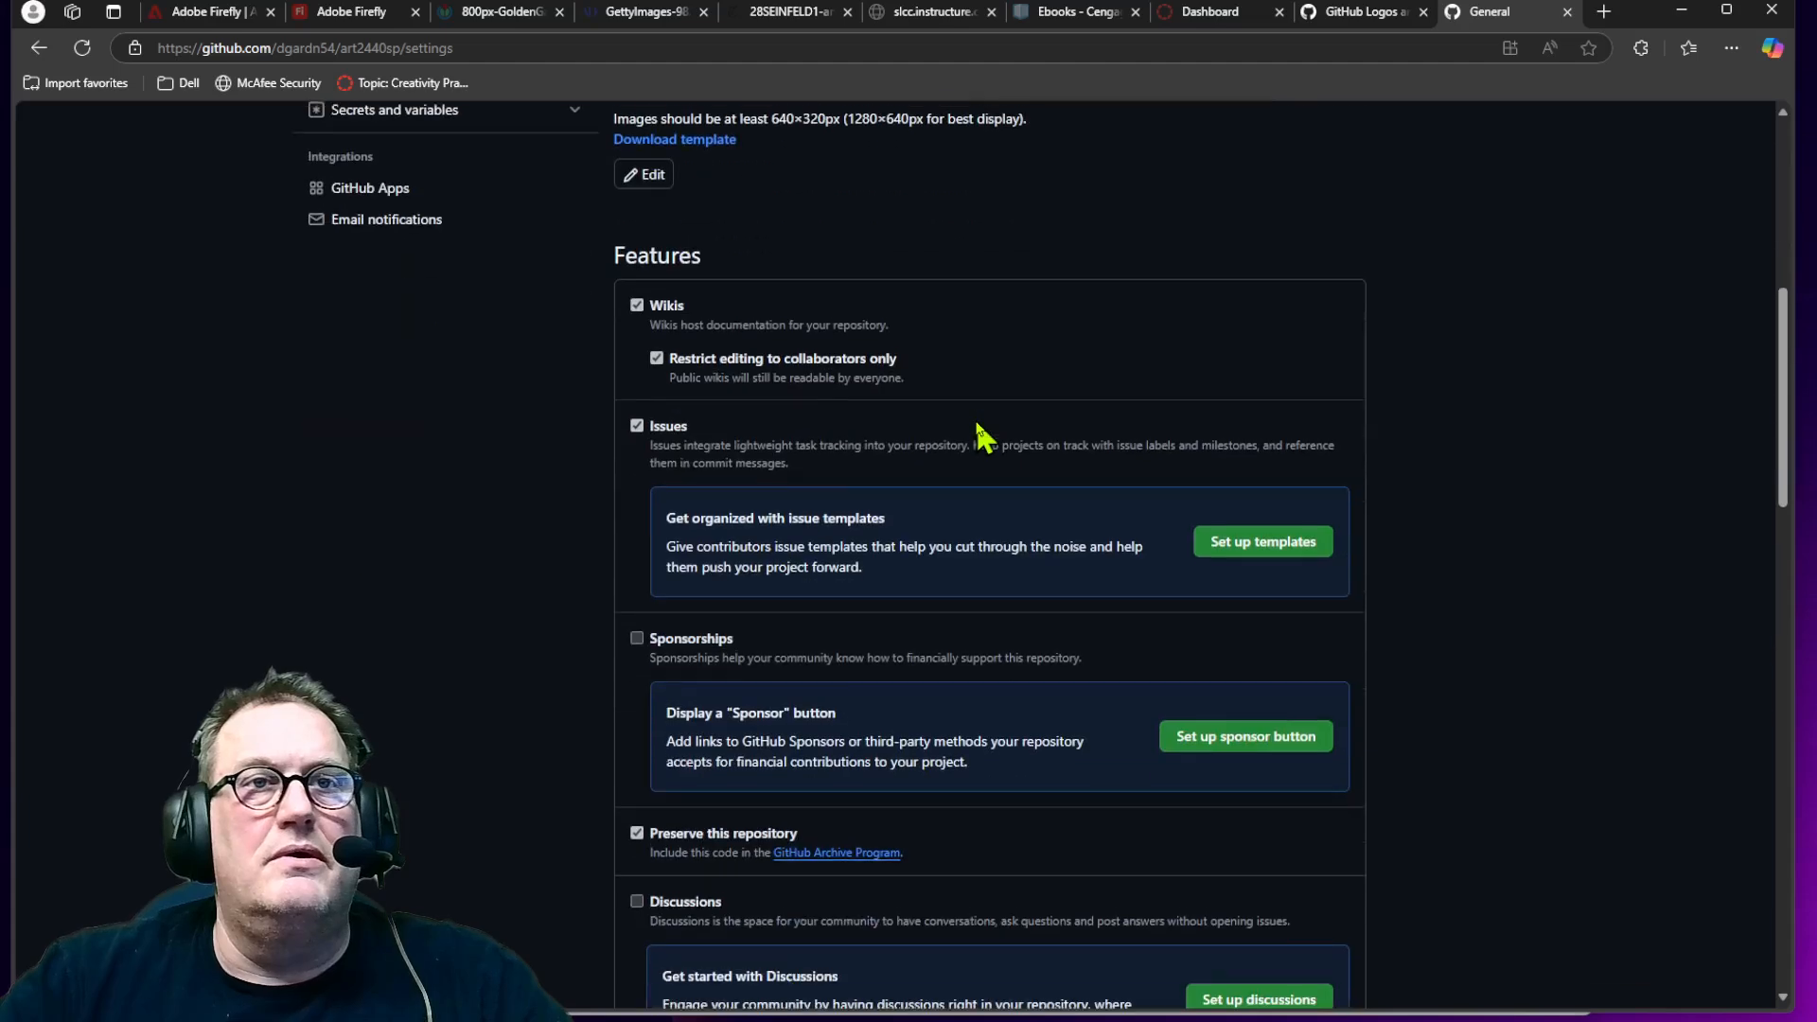
pyautogui.scroll(10, 981, 436)
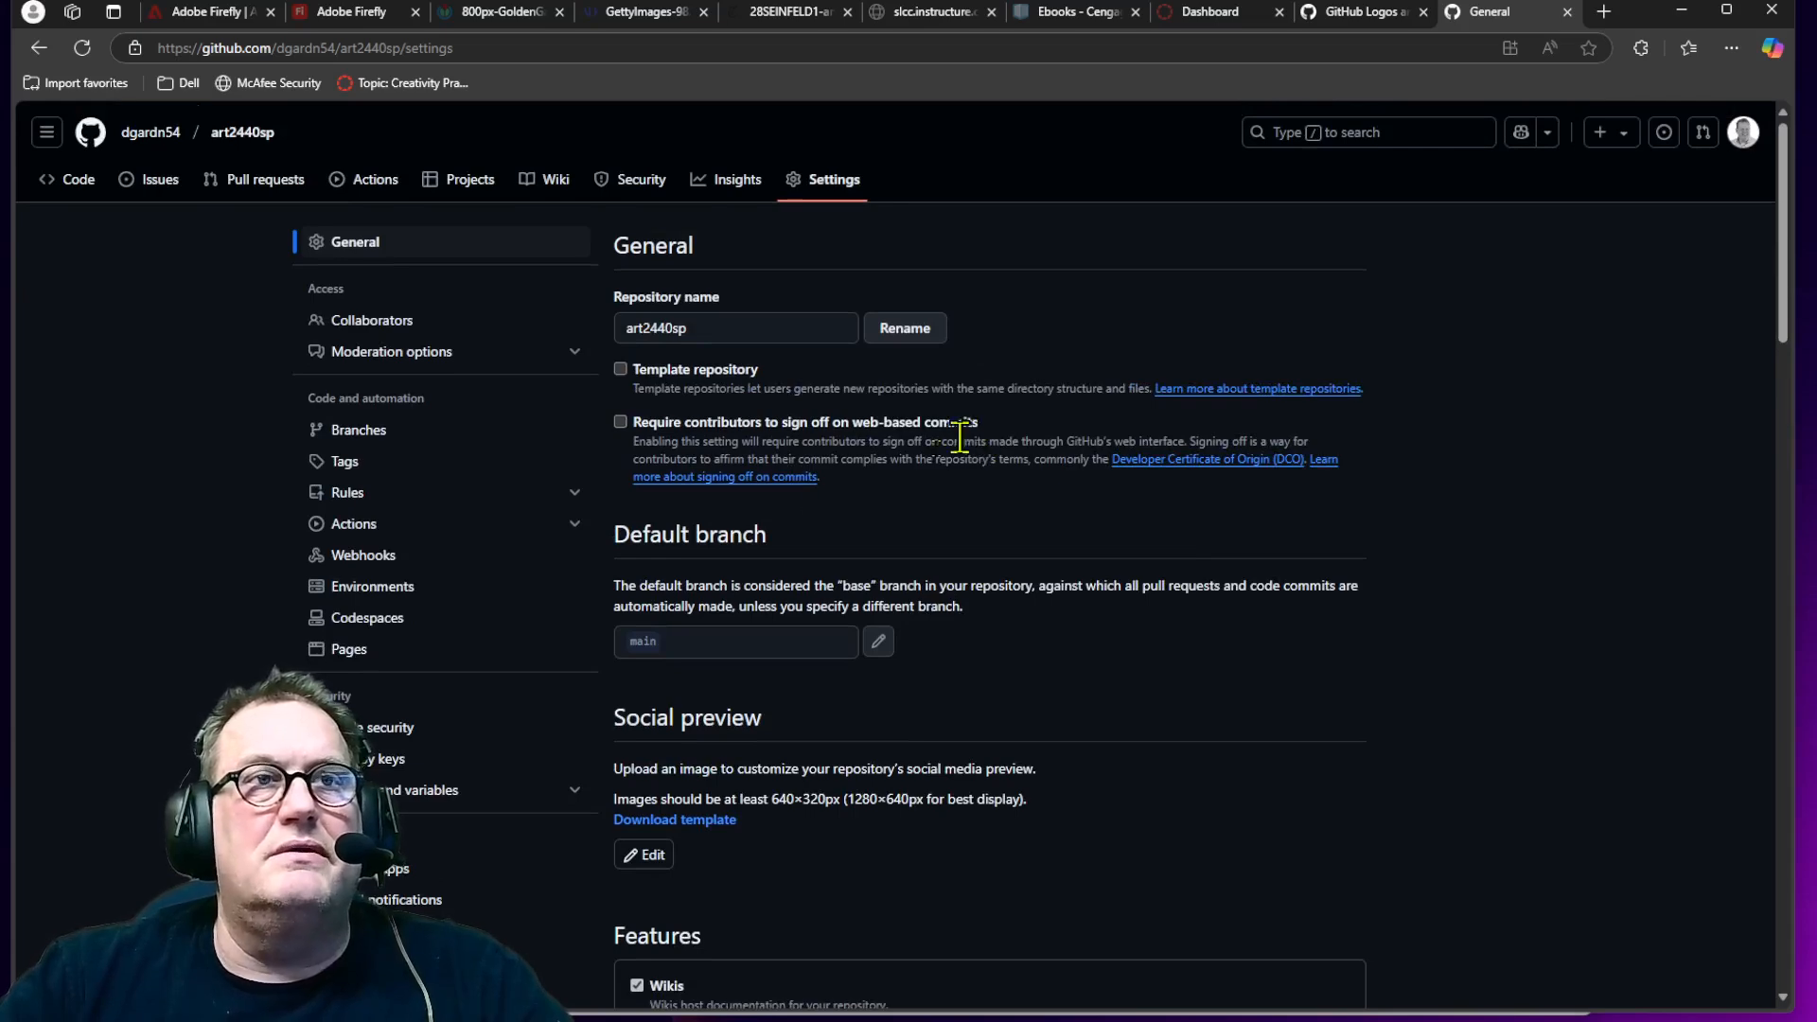
pyautogui.click(350, 649)
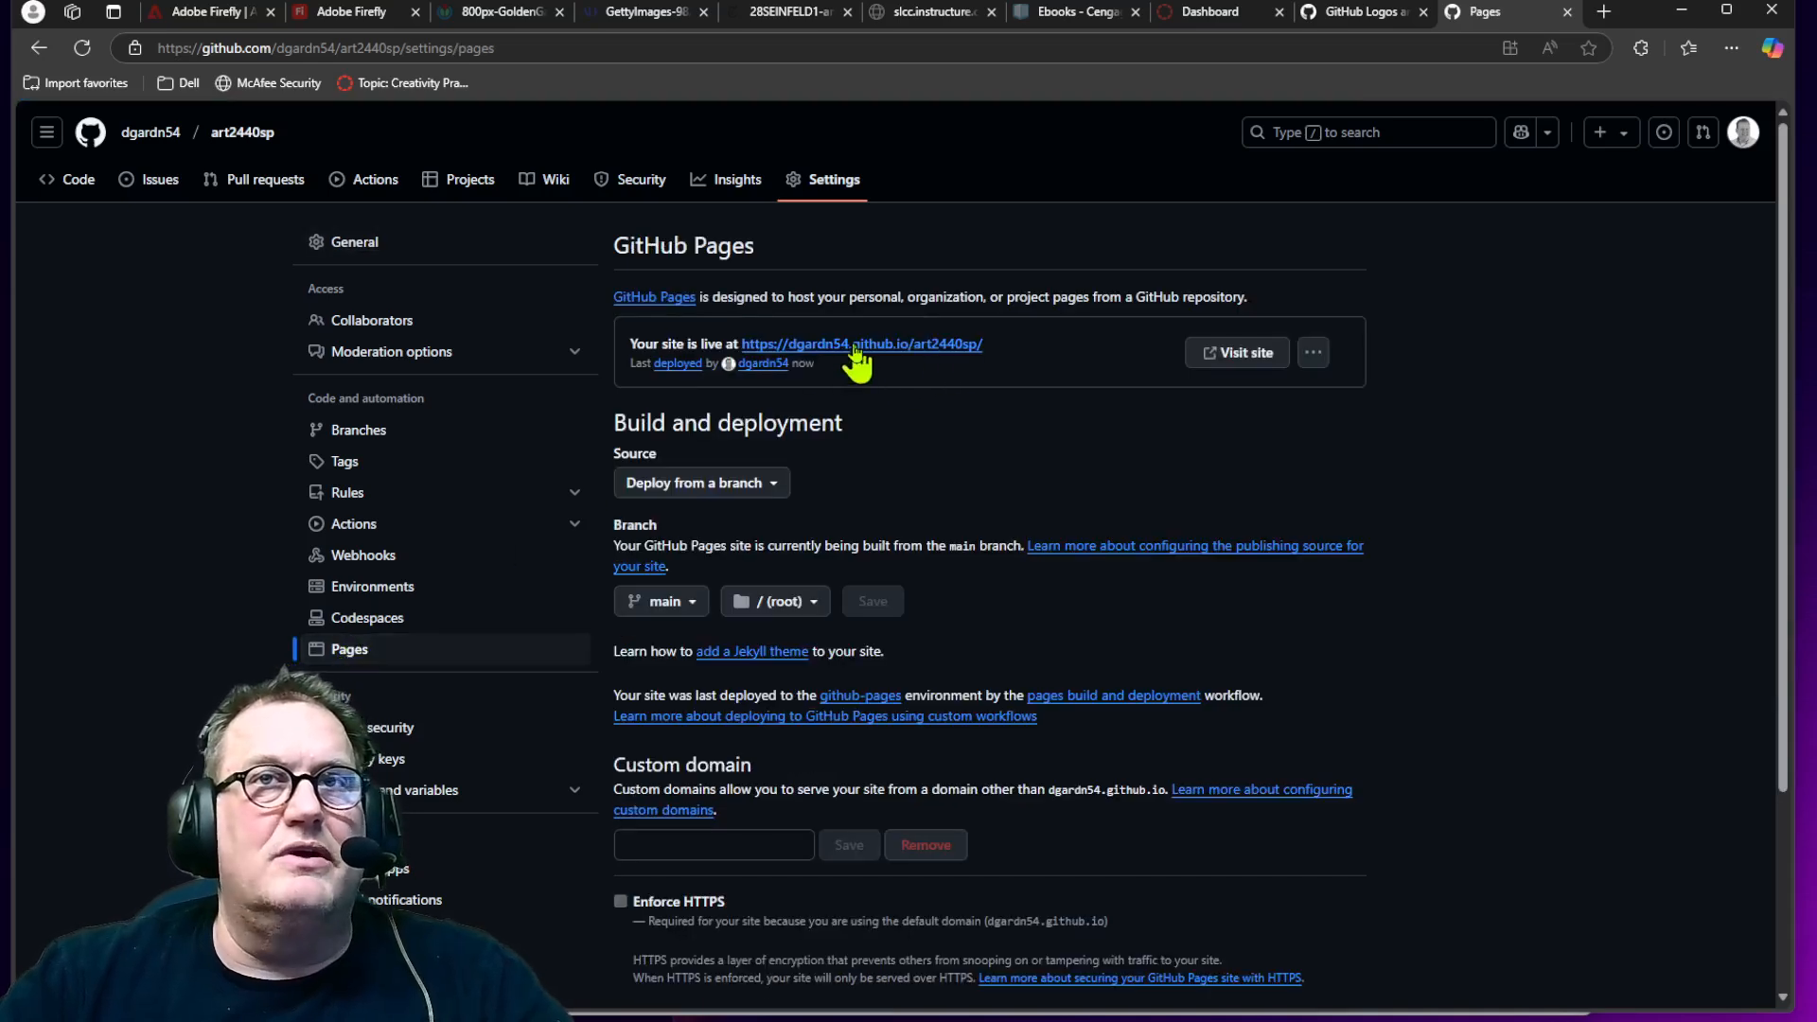
pyautogui.click(1214, 359)
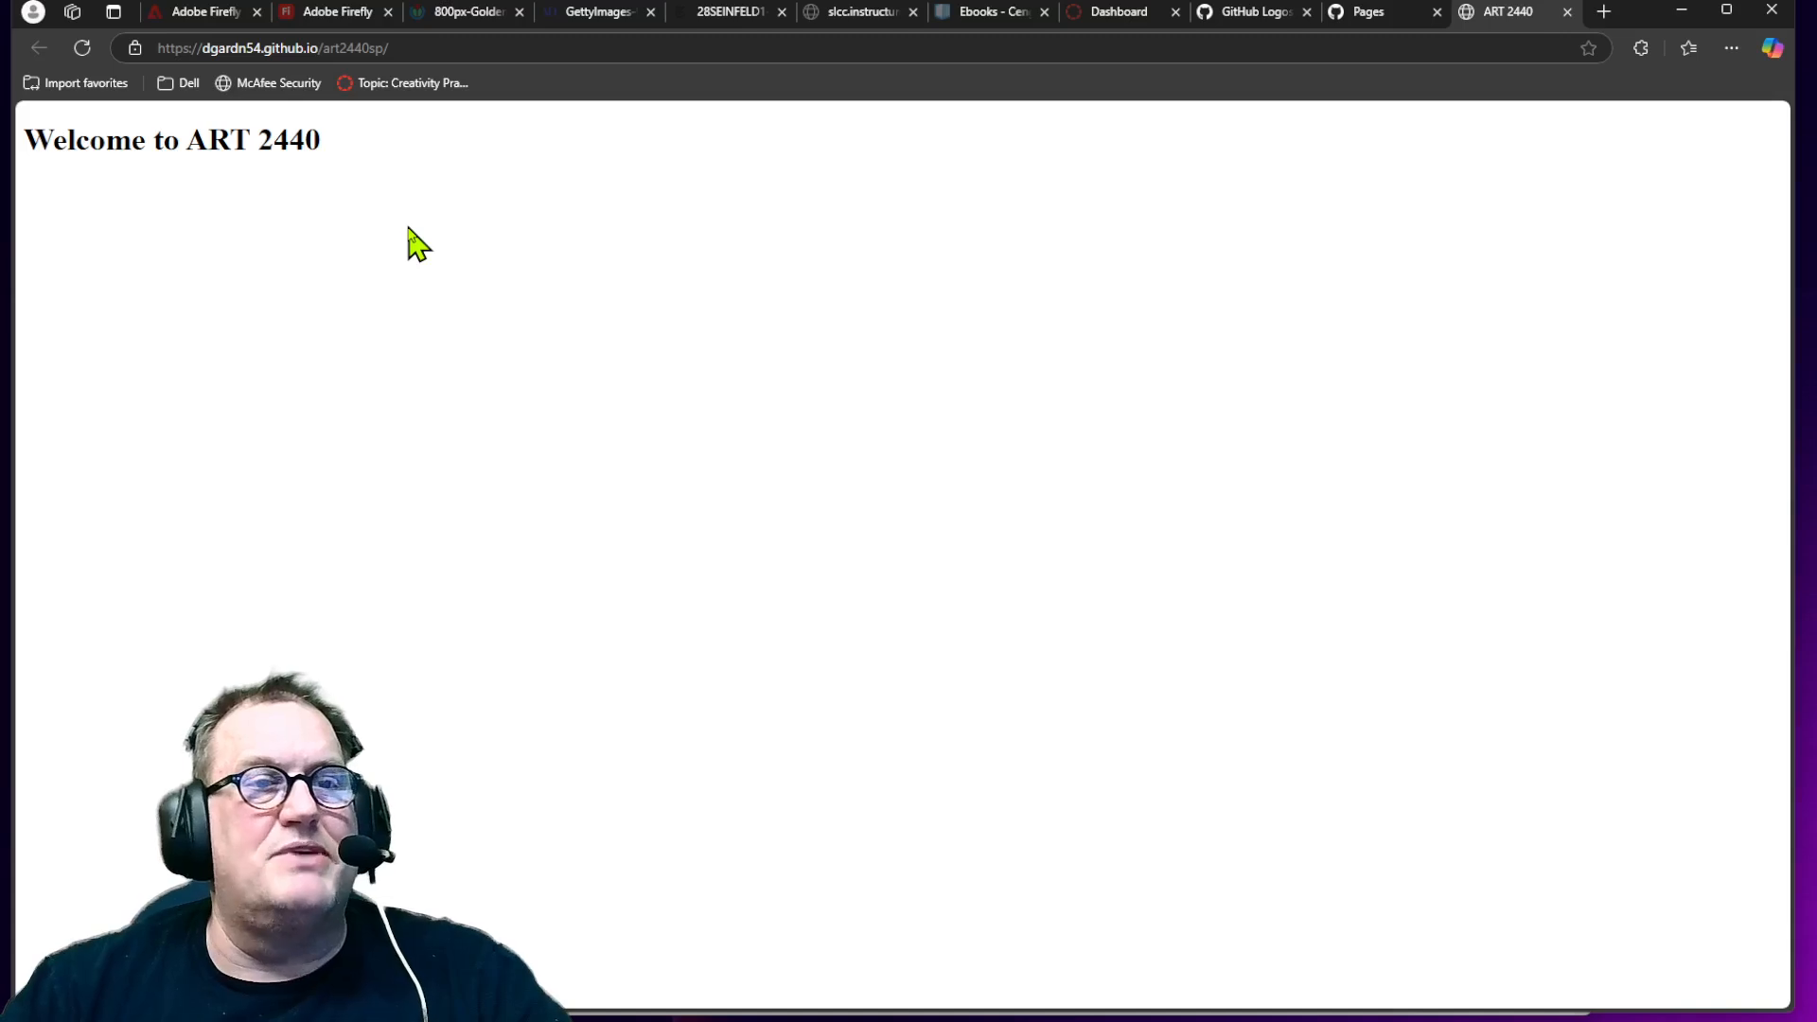
# Step: Return to the repository code and open index.html in the web editor
pyautogui.click(1382, 28)
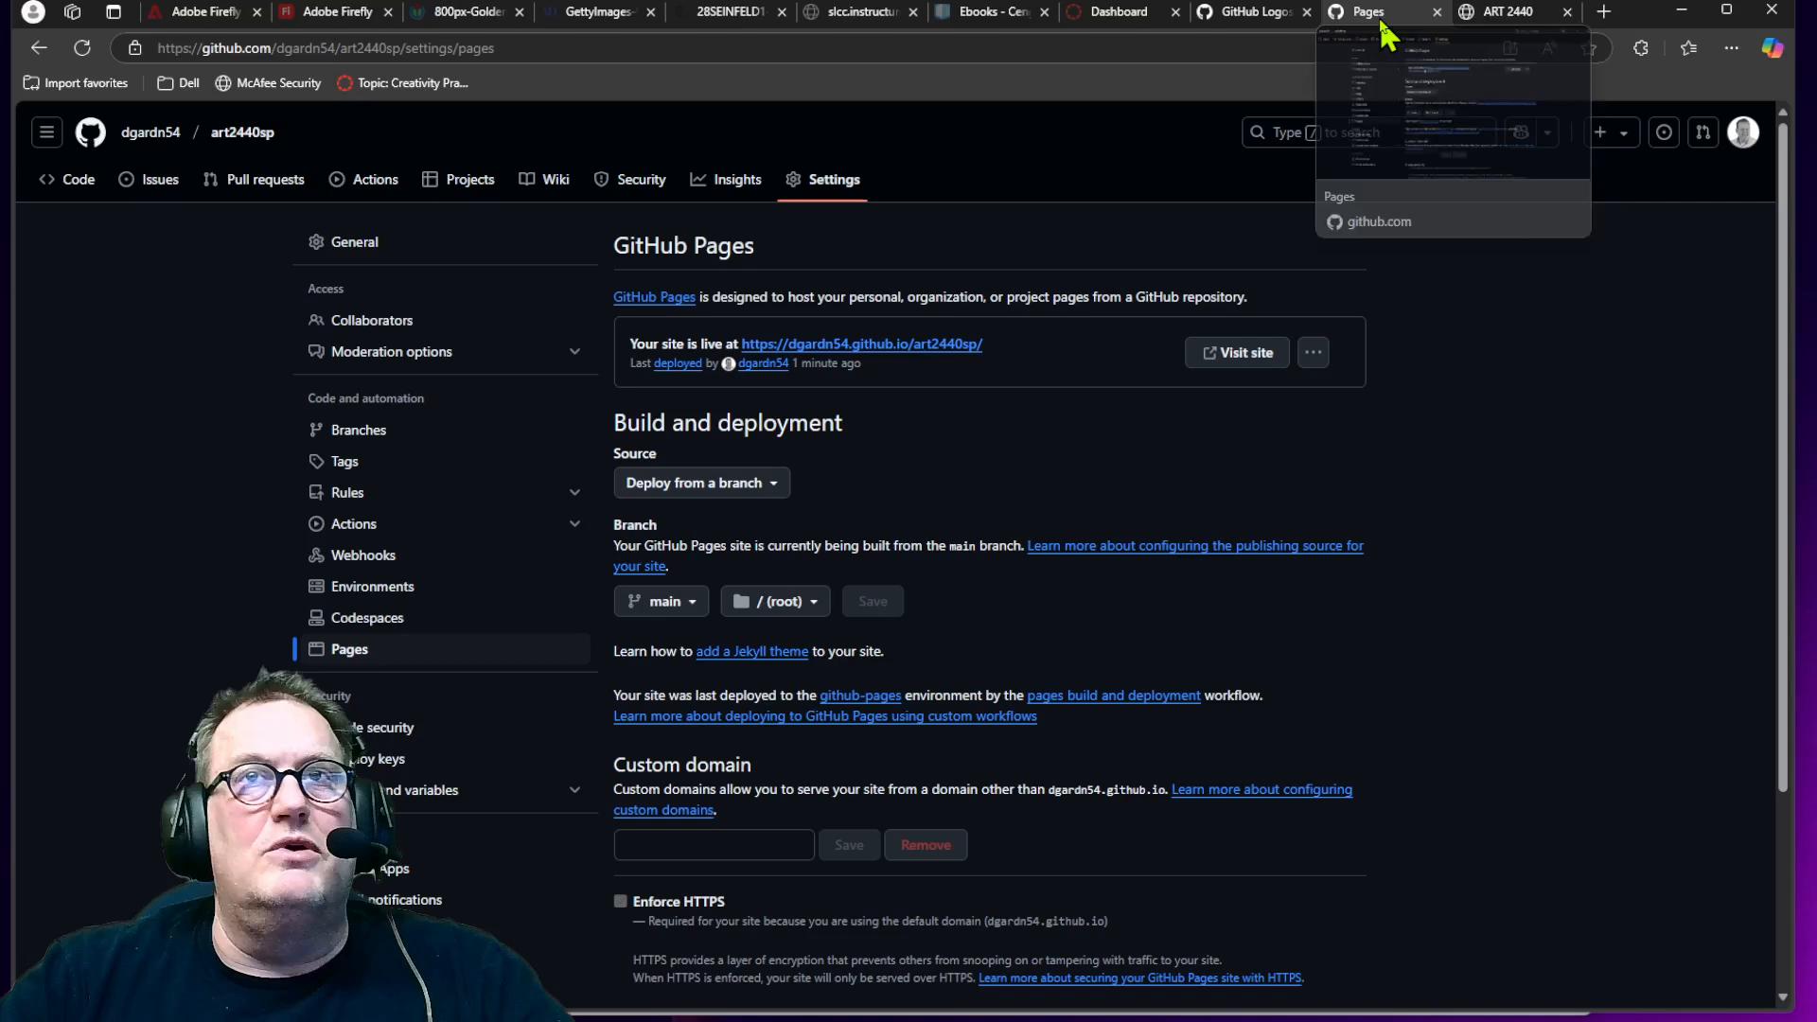
pyautogui.click(79, 186)
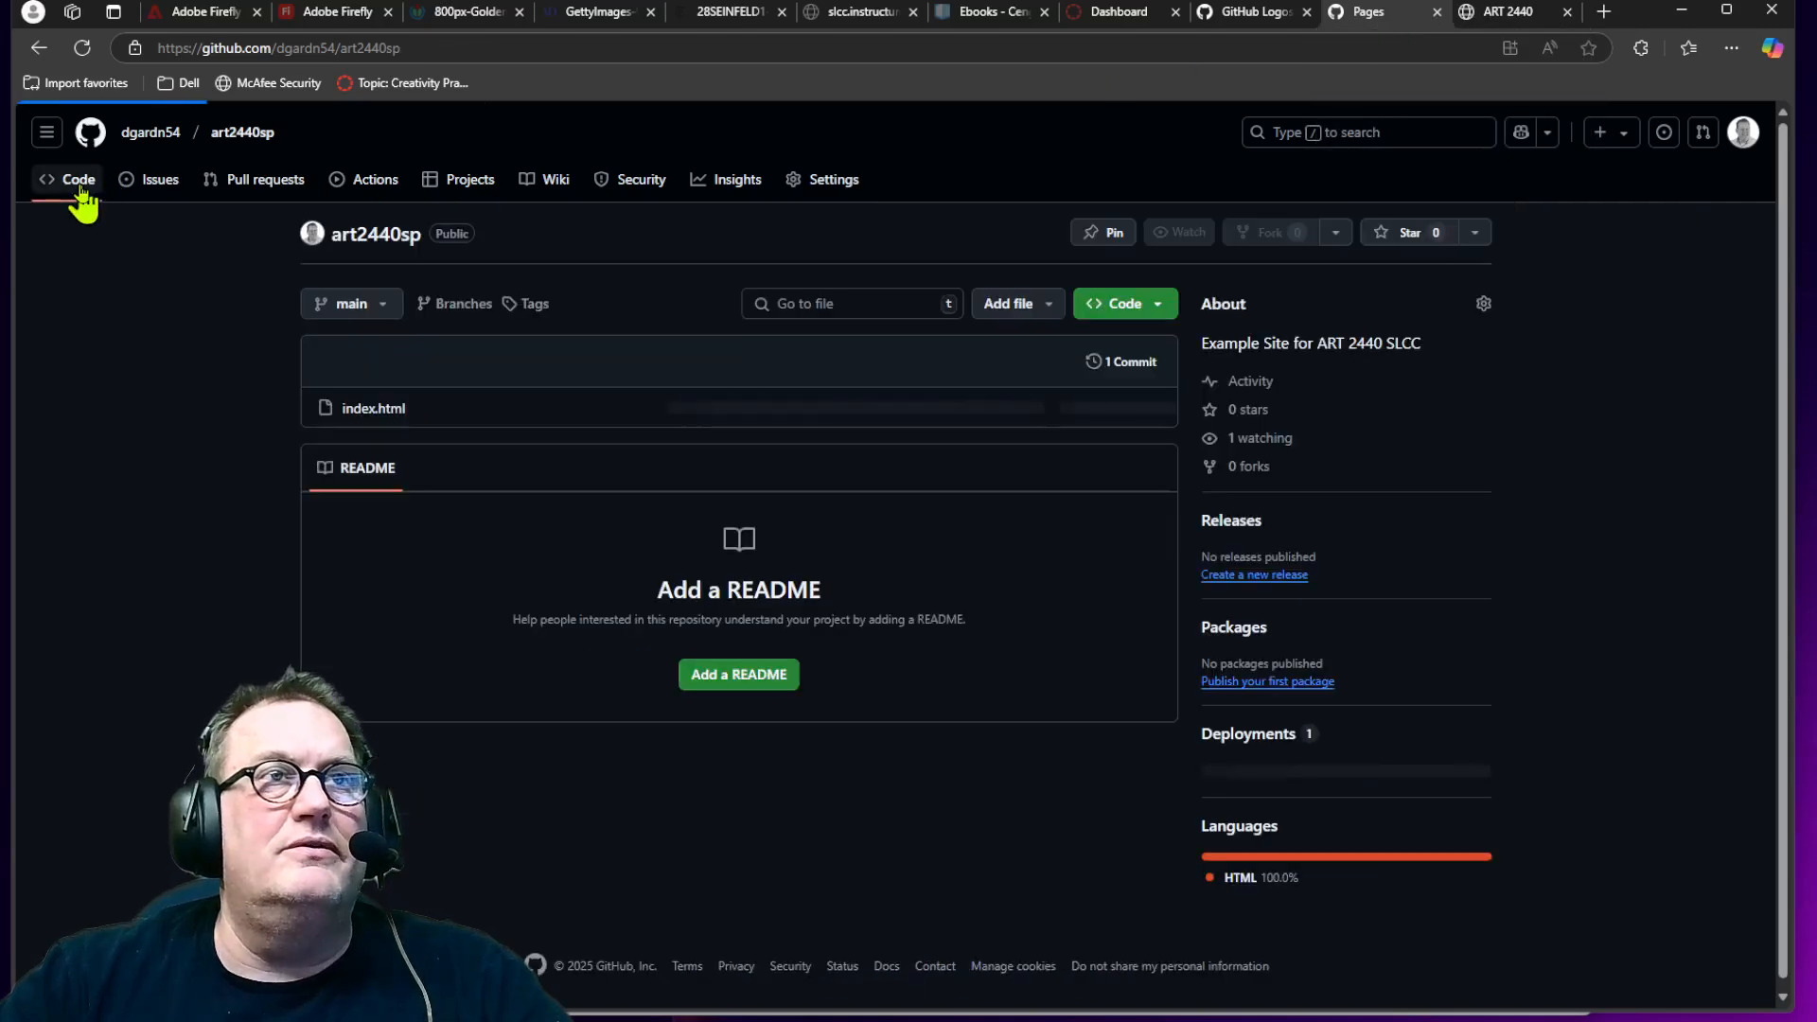
pyautogui.click(374, 409)
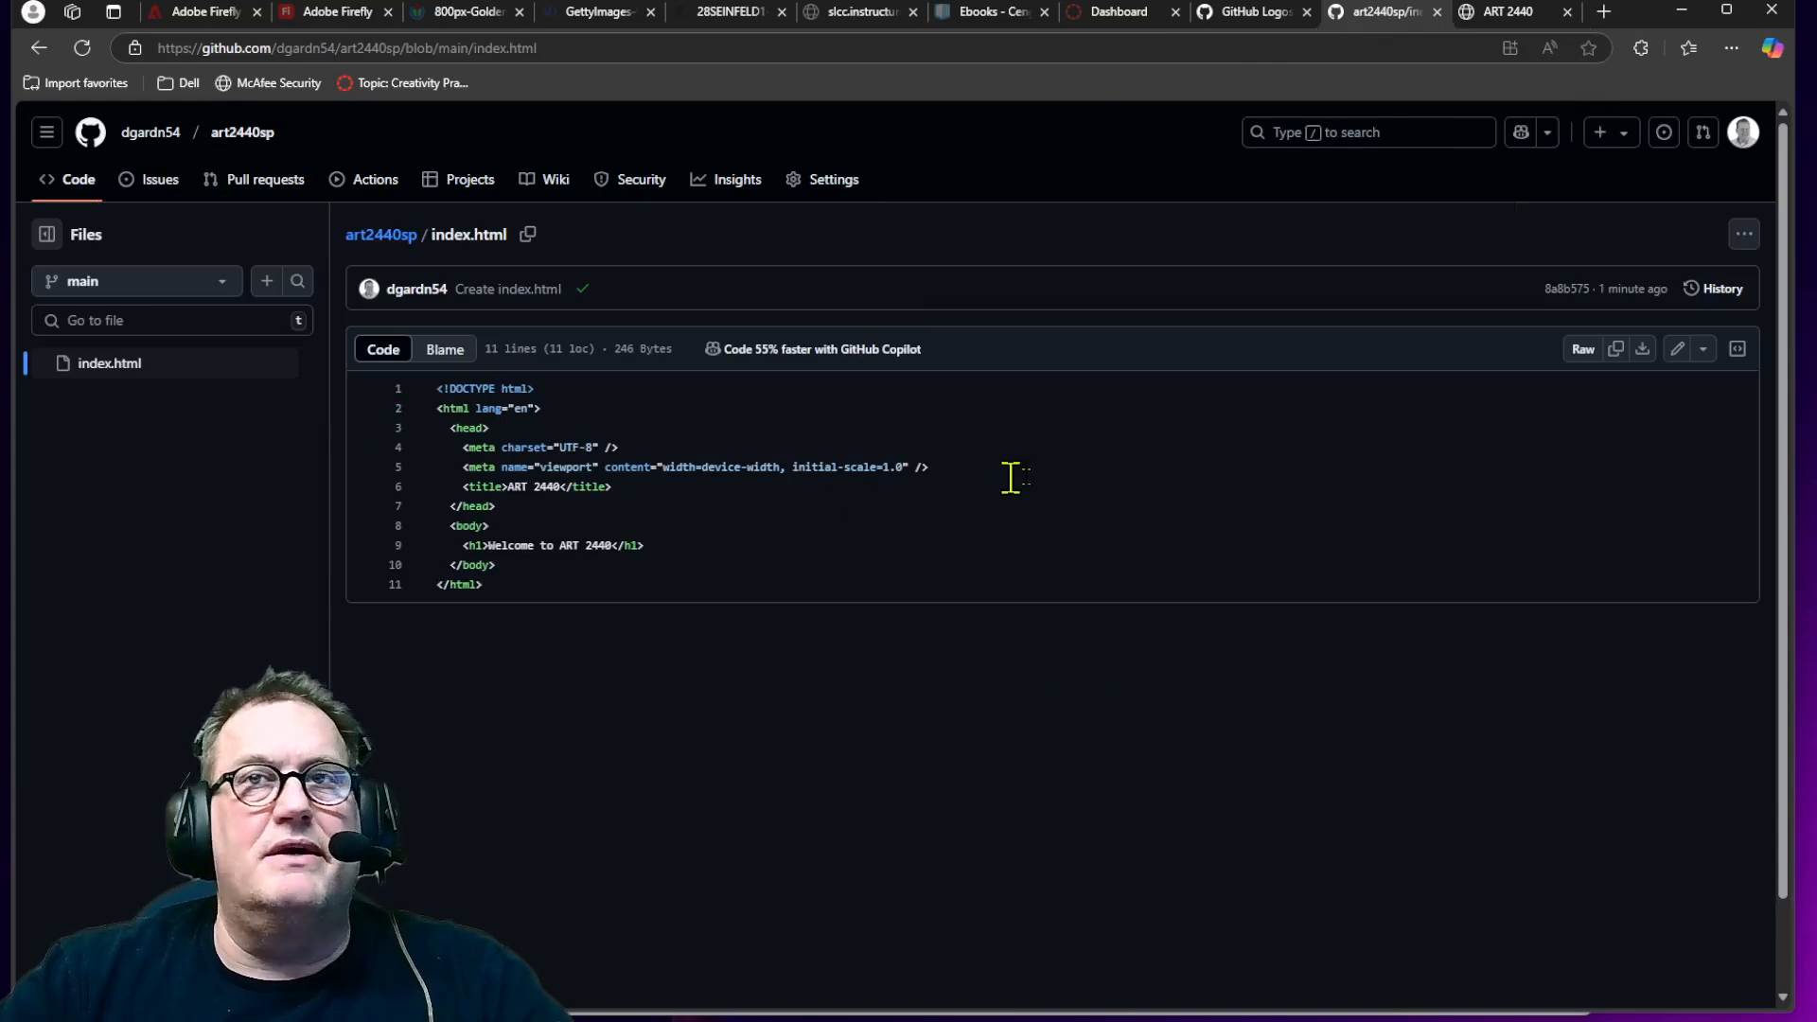
pyautogui.click(1676, 349)
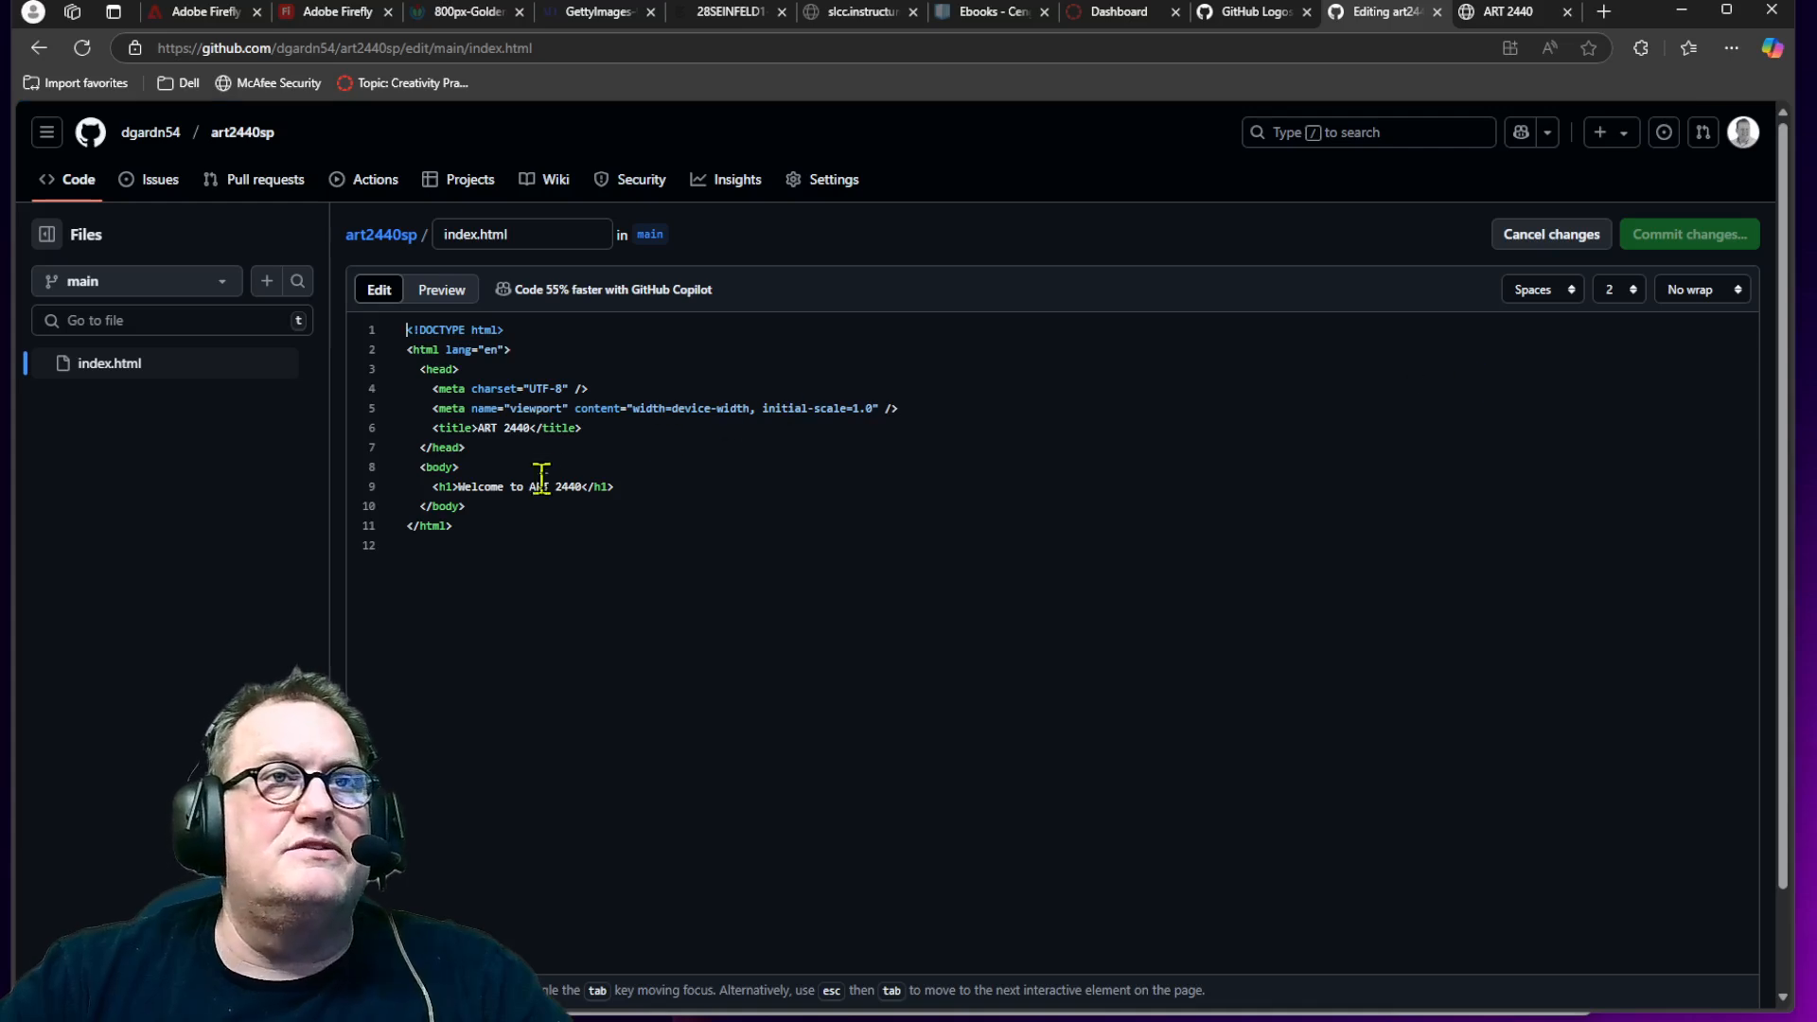
# Step: Add a paragraph reading "This is only the beginning" below the heading and commit the change to the main branch
pyautogui.click(634, 490)
pyautogui.press('Return')
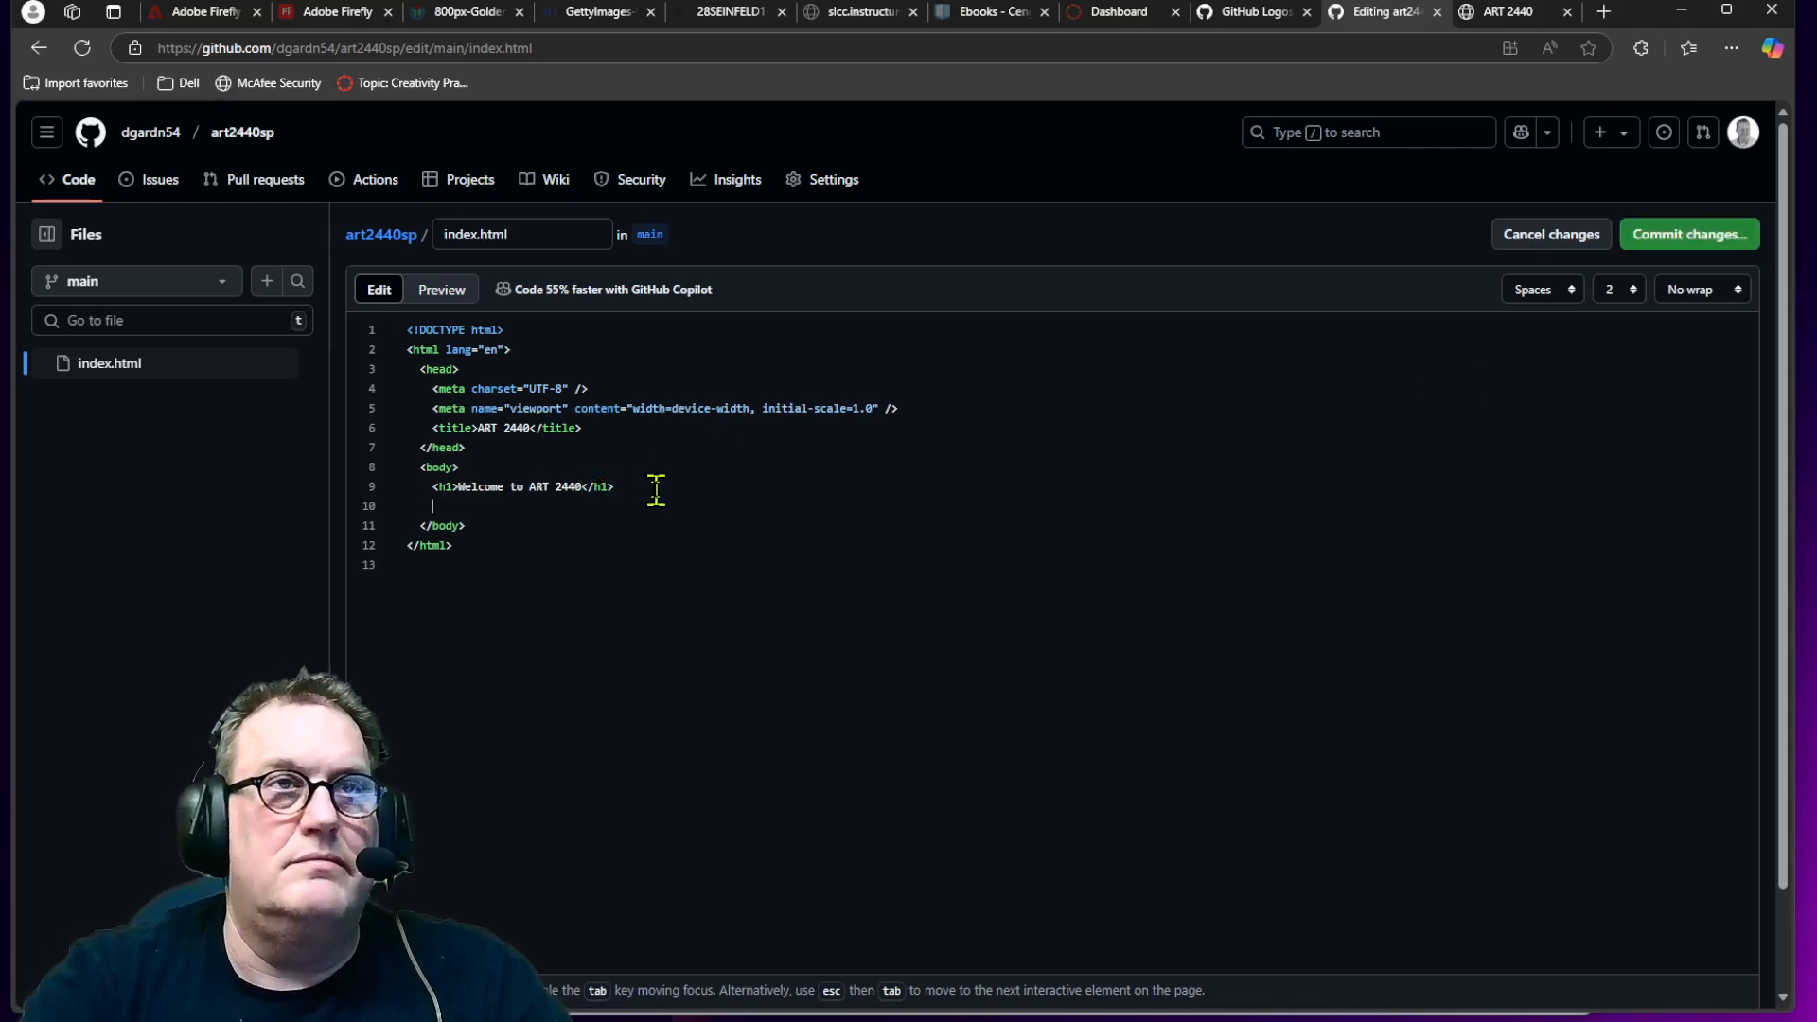
pyautogui.write('<h')
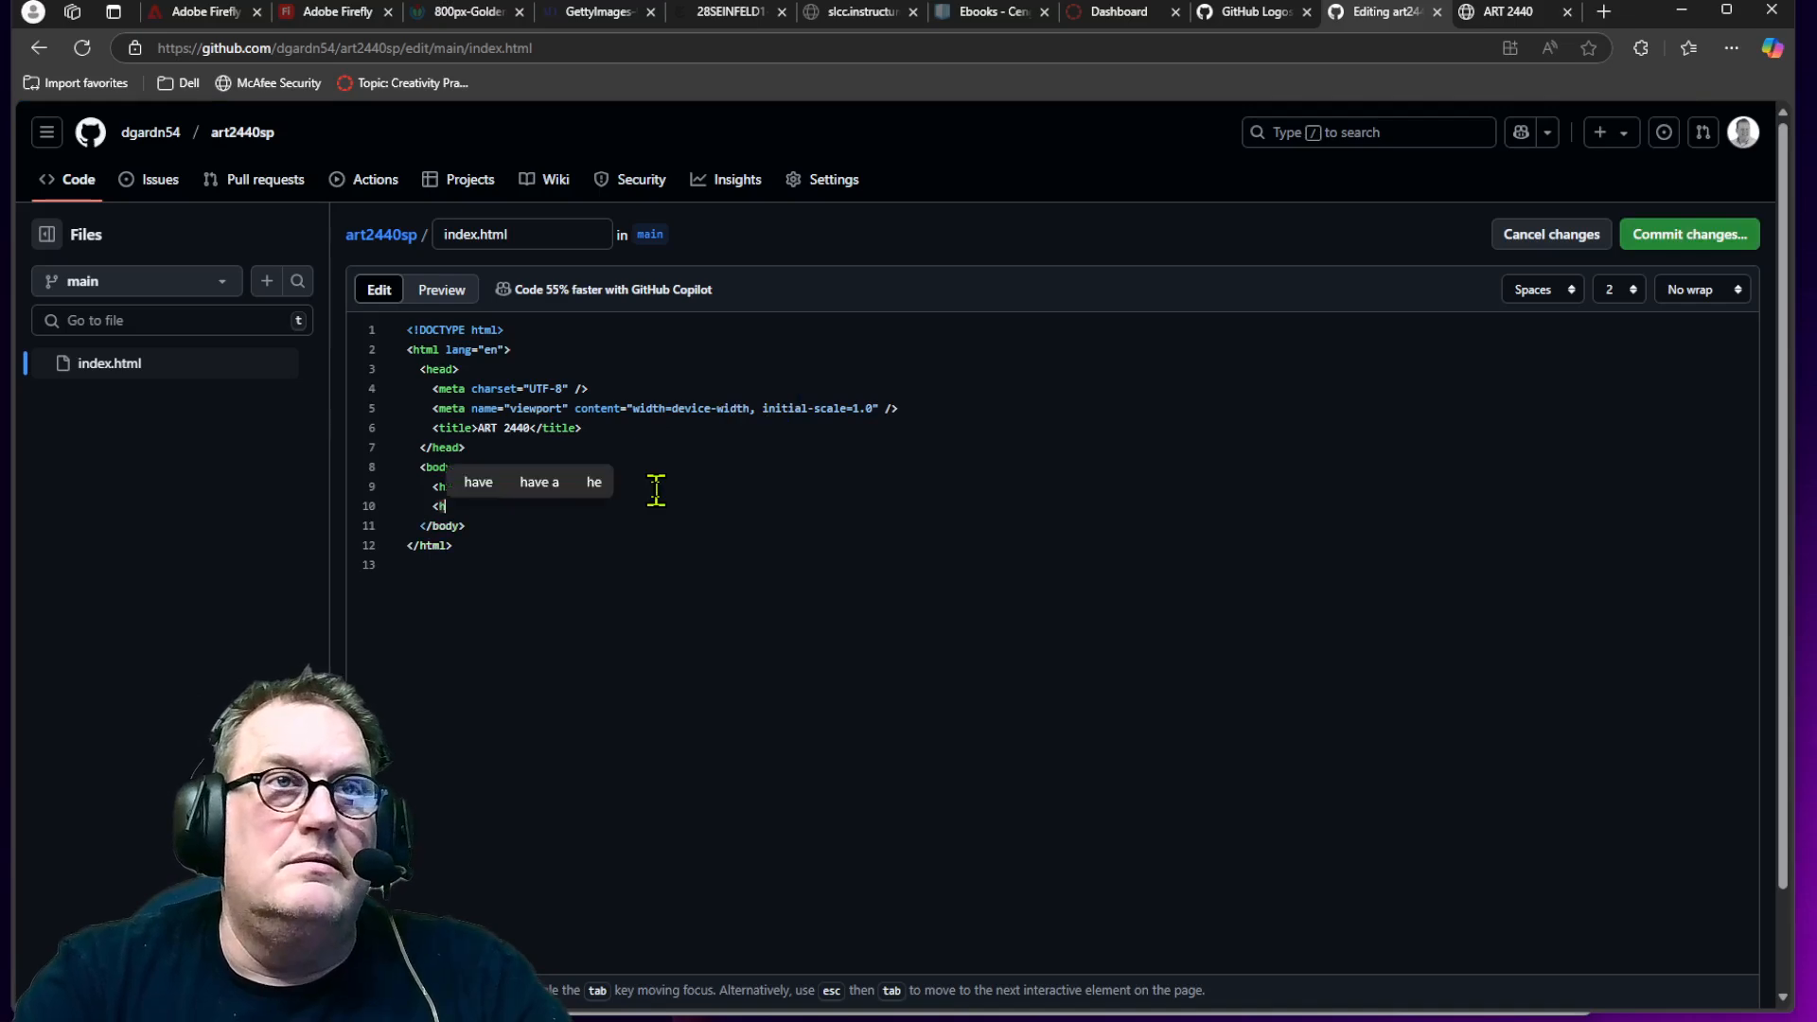
pyautogui.press('BackSpace')
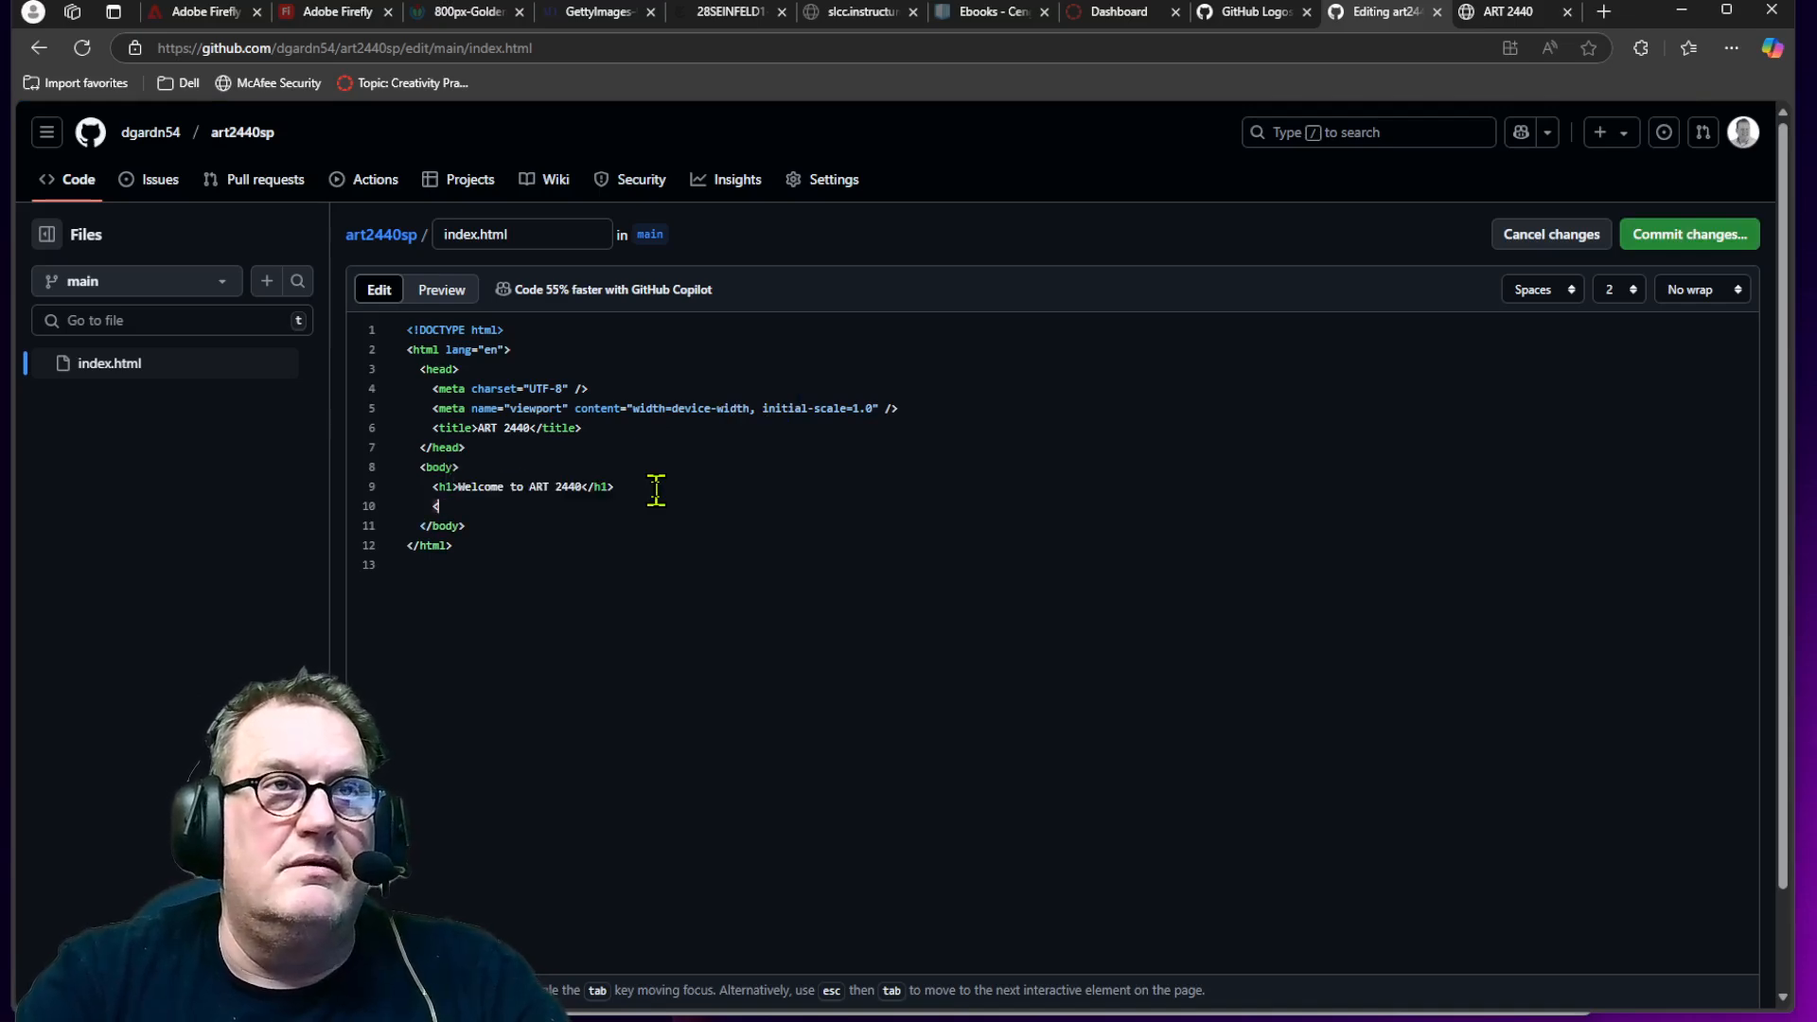
pyautogui.write('P')
pyautogui.press('BackSpace')
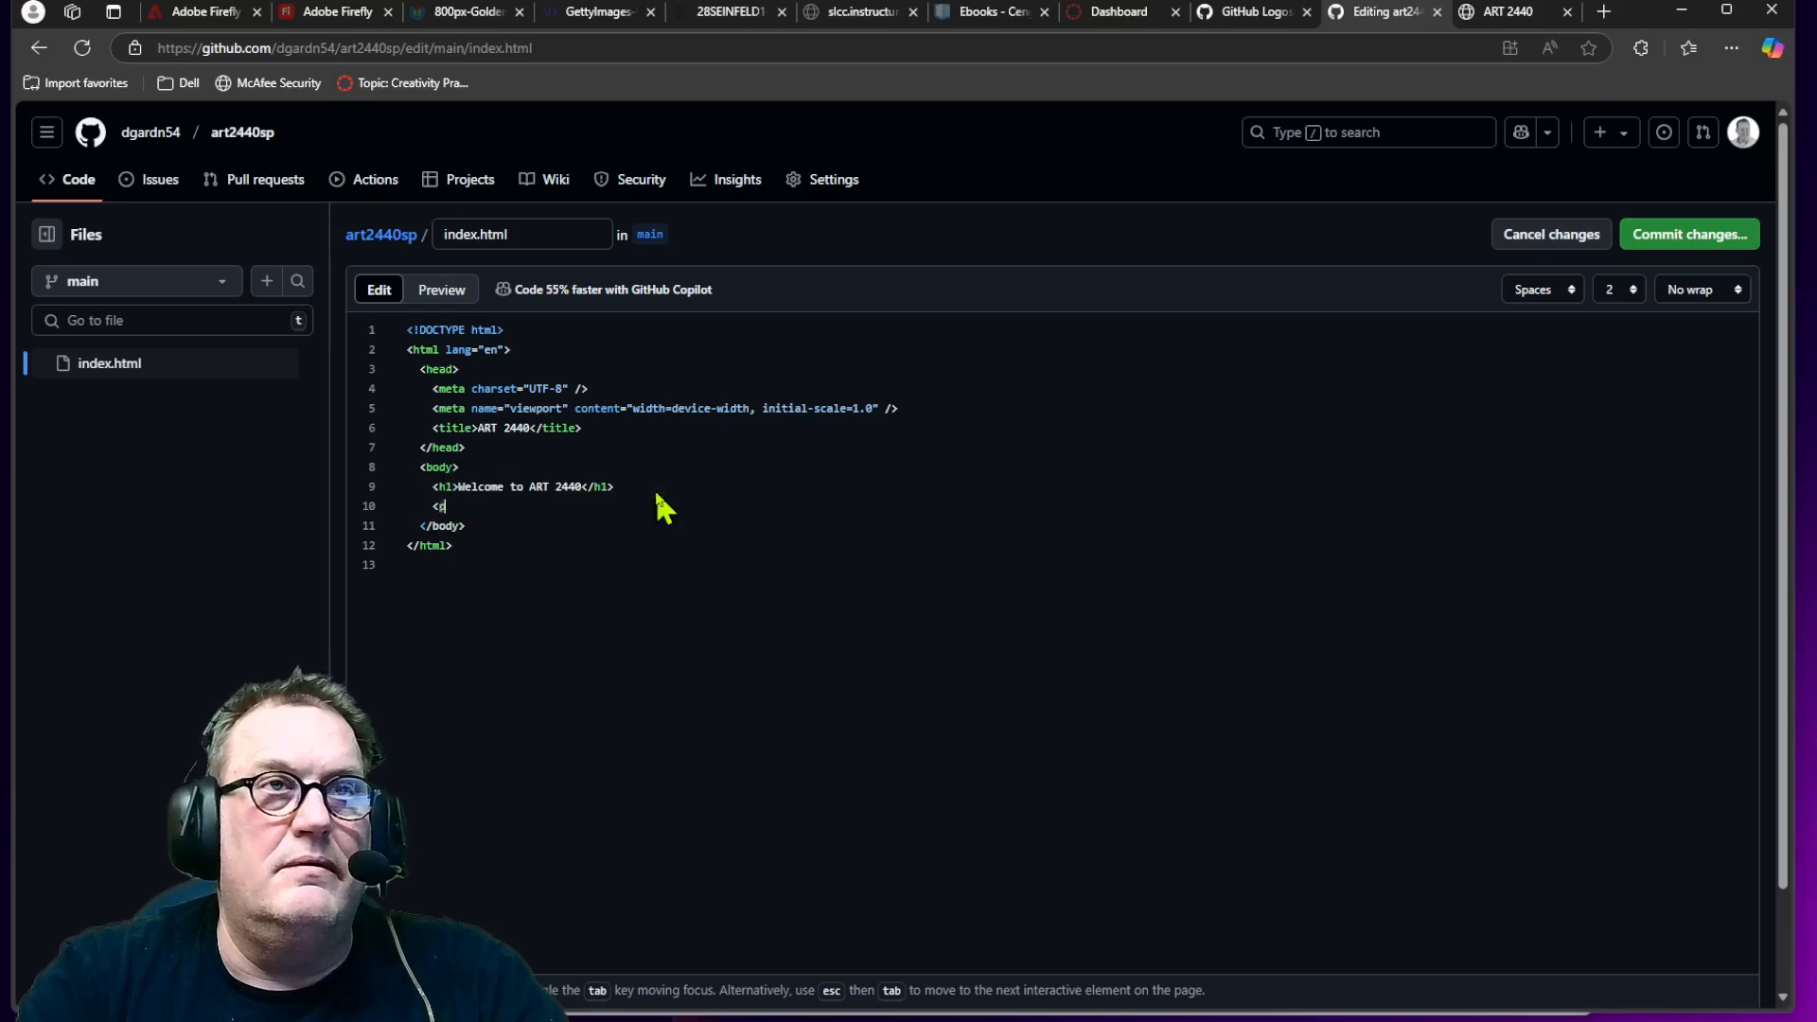
pyautogui.write('p>')
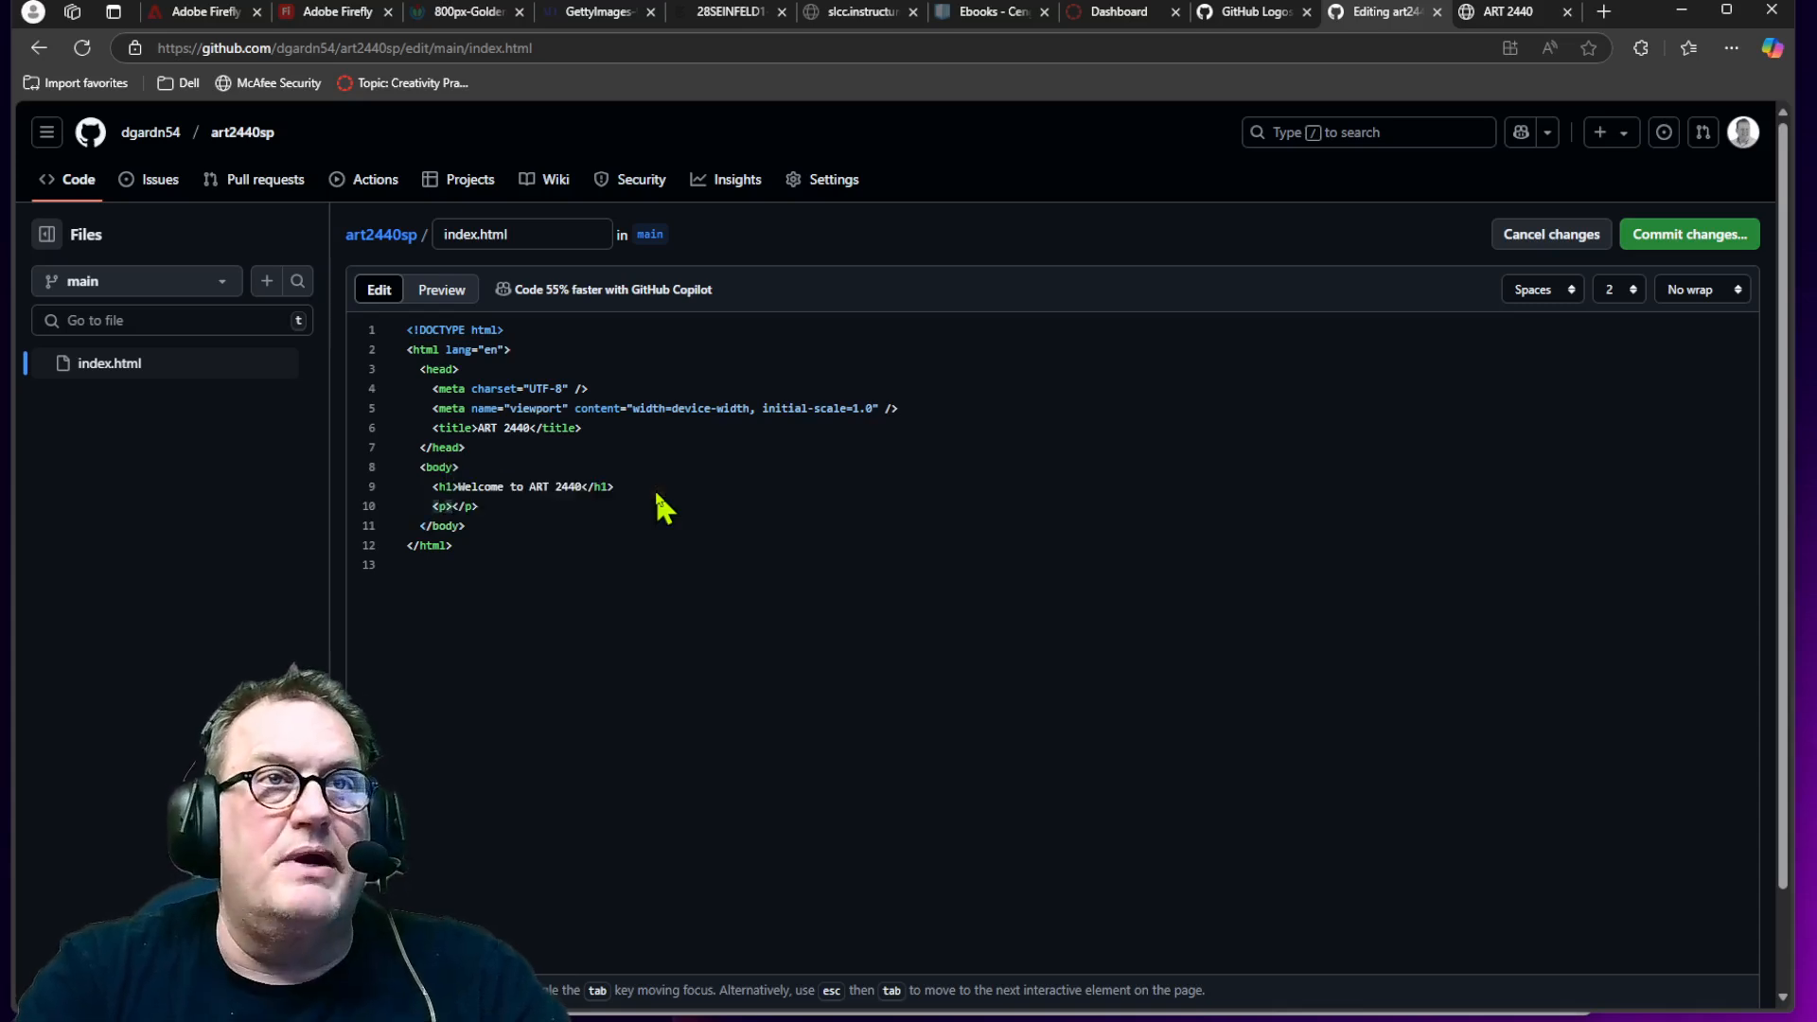
pyautogui.write('This is only ')
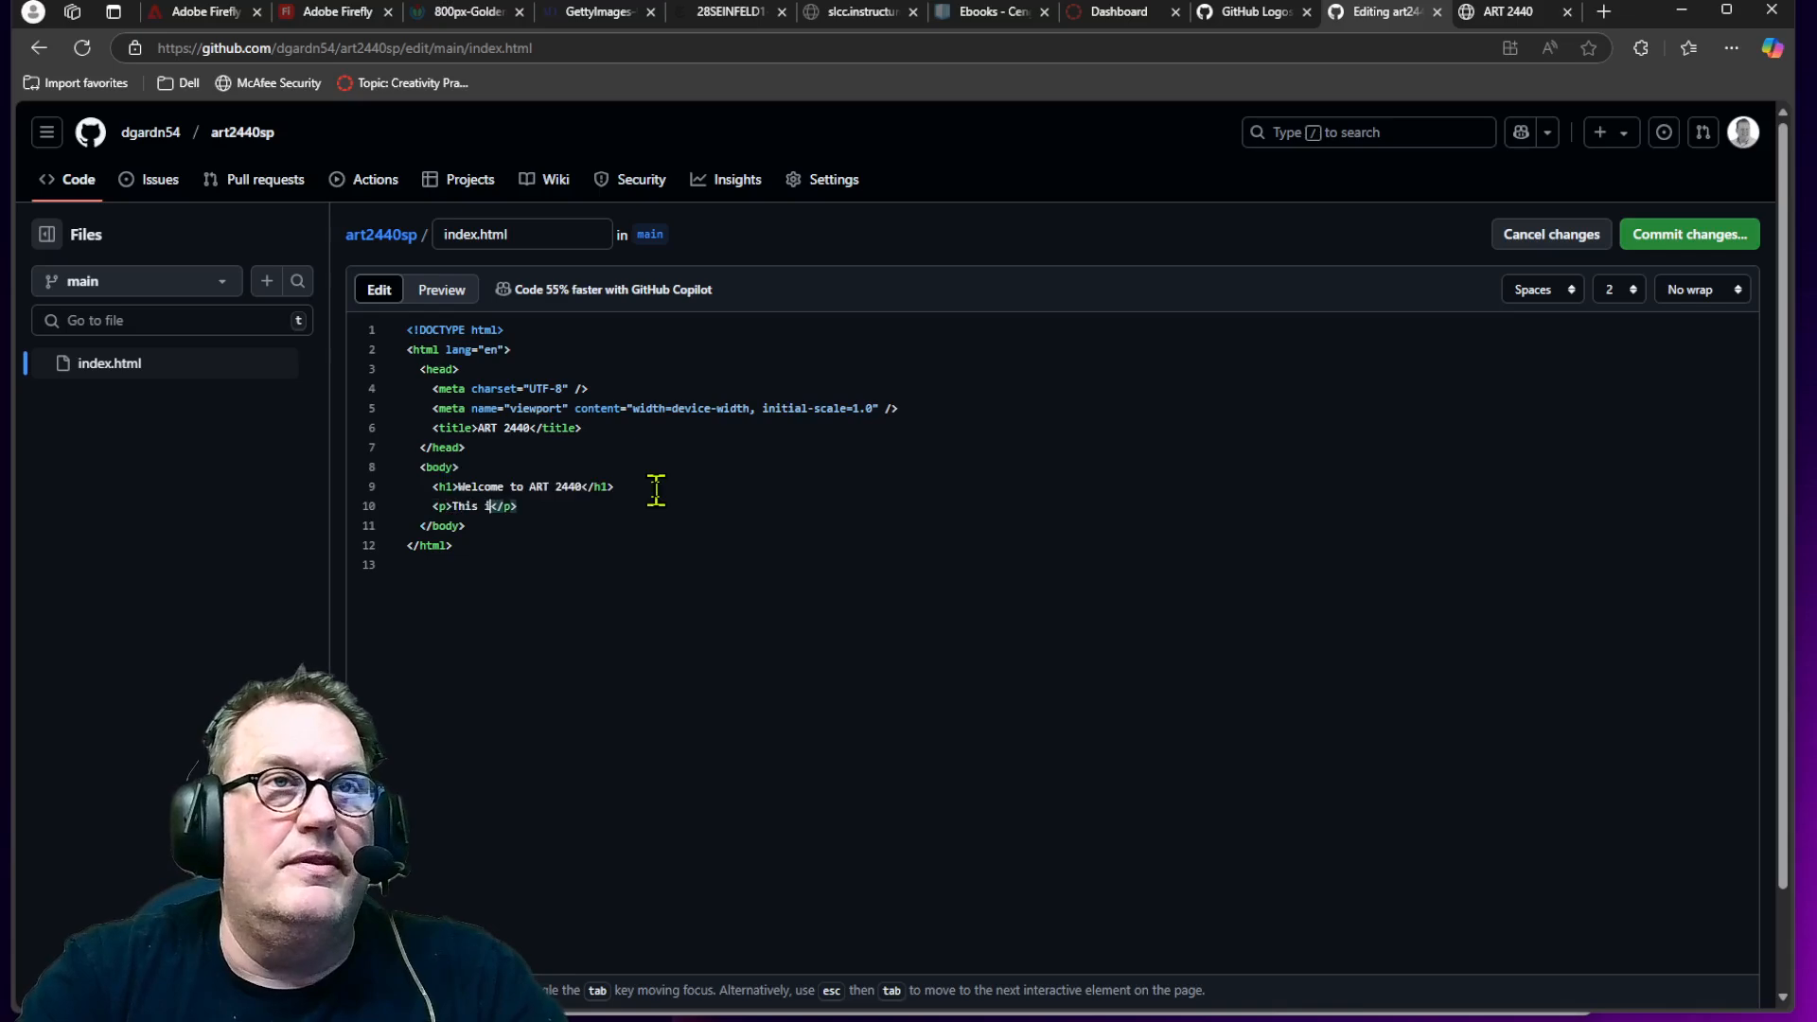
pyautogui.write('the beg')
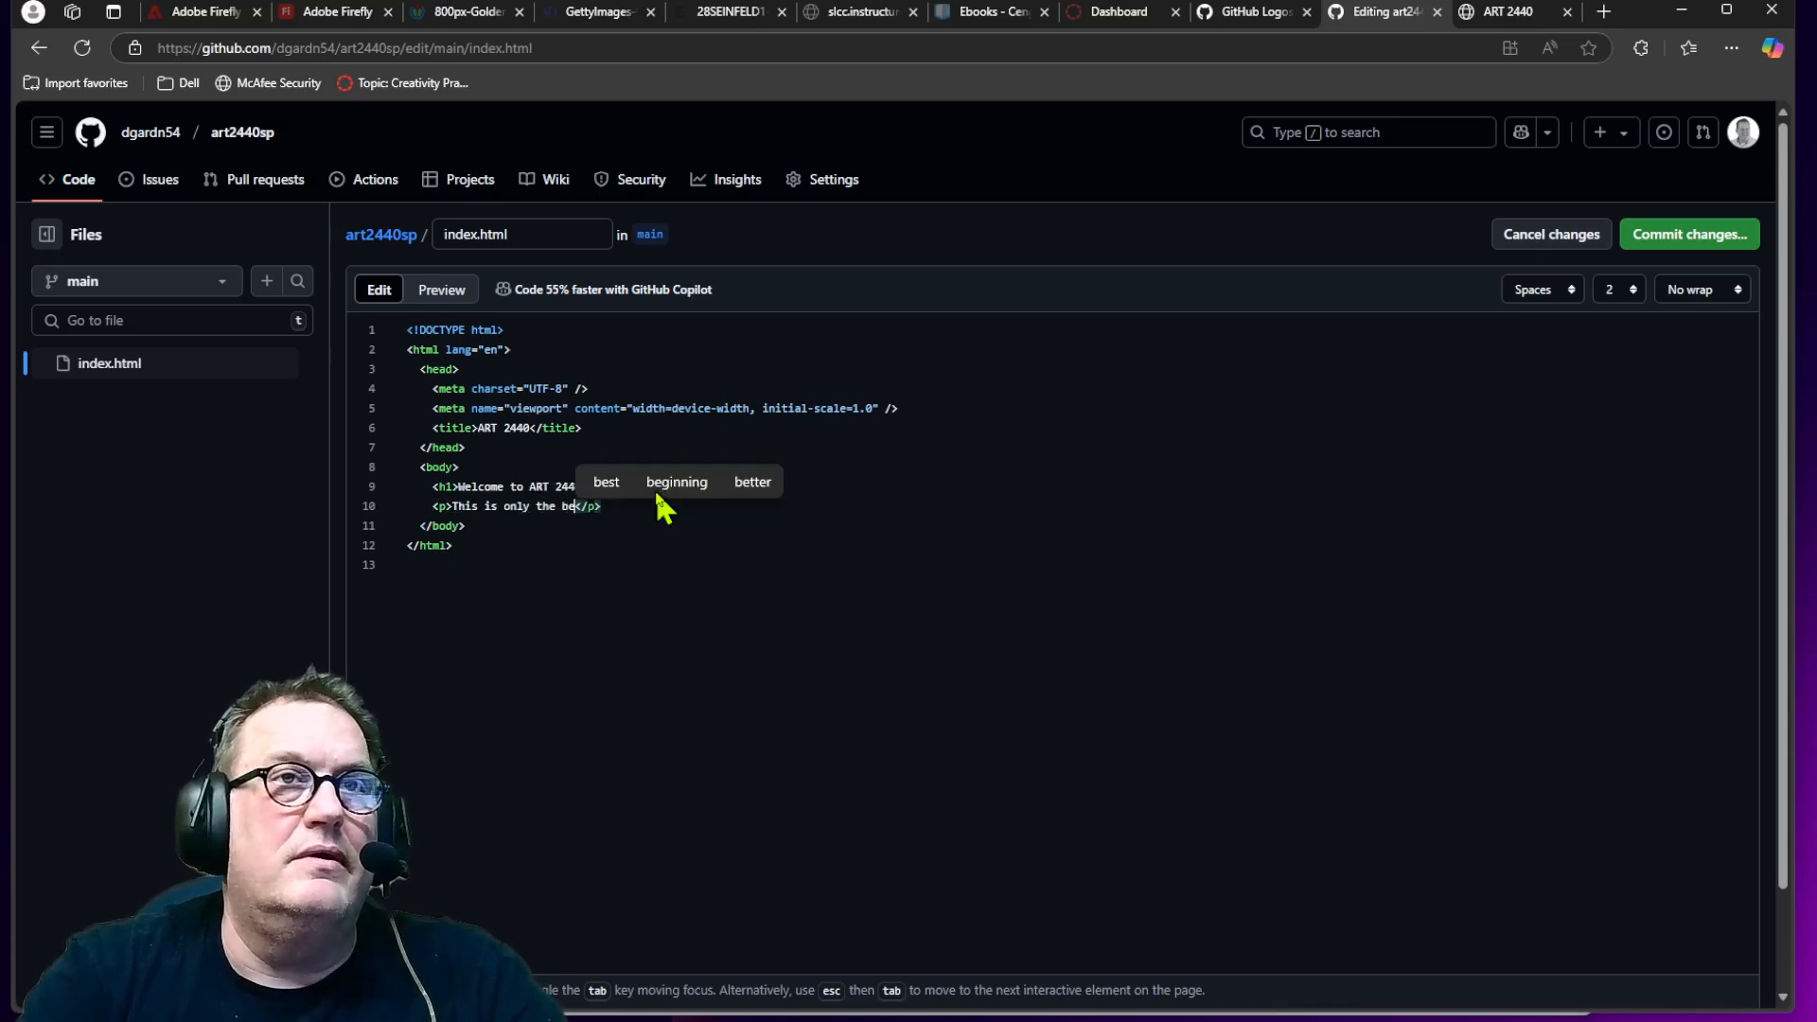
pyautogui.write('ginni')
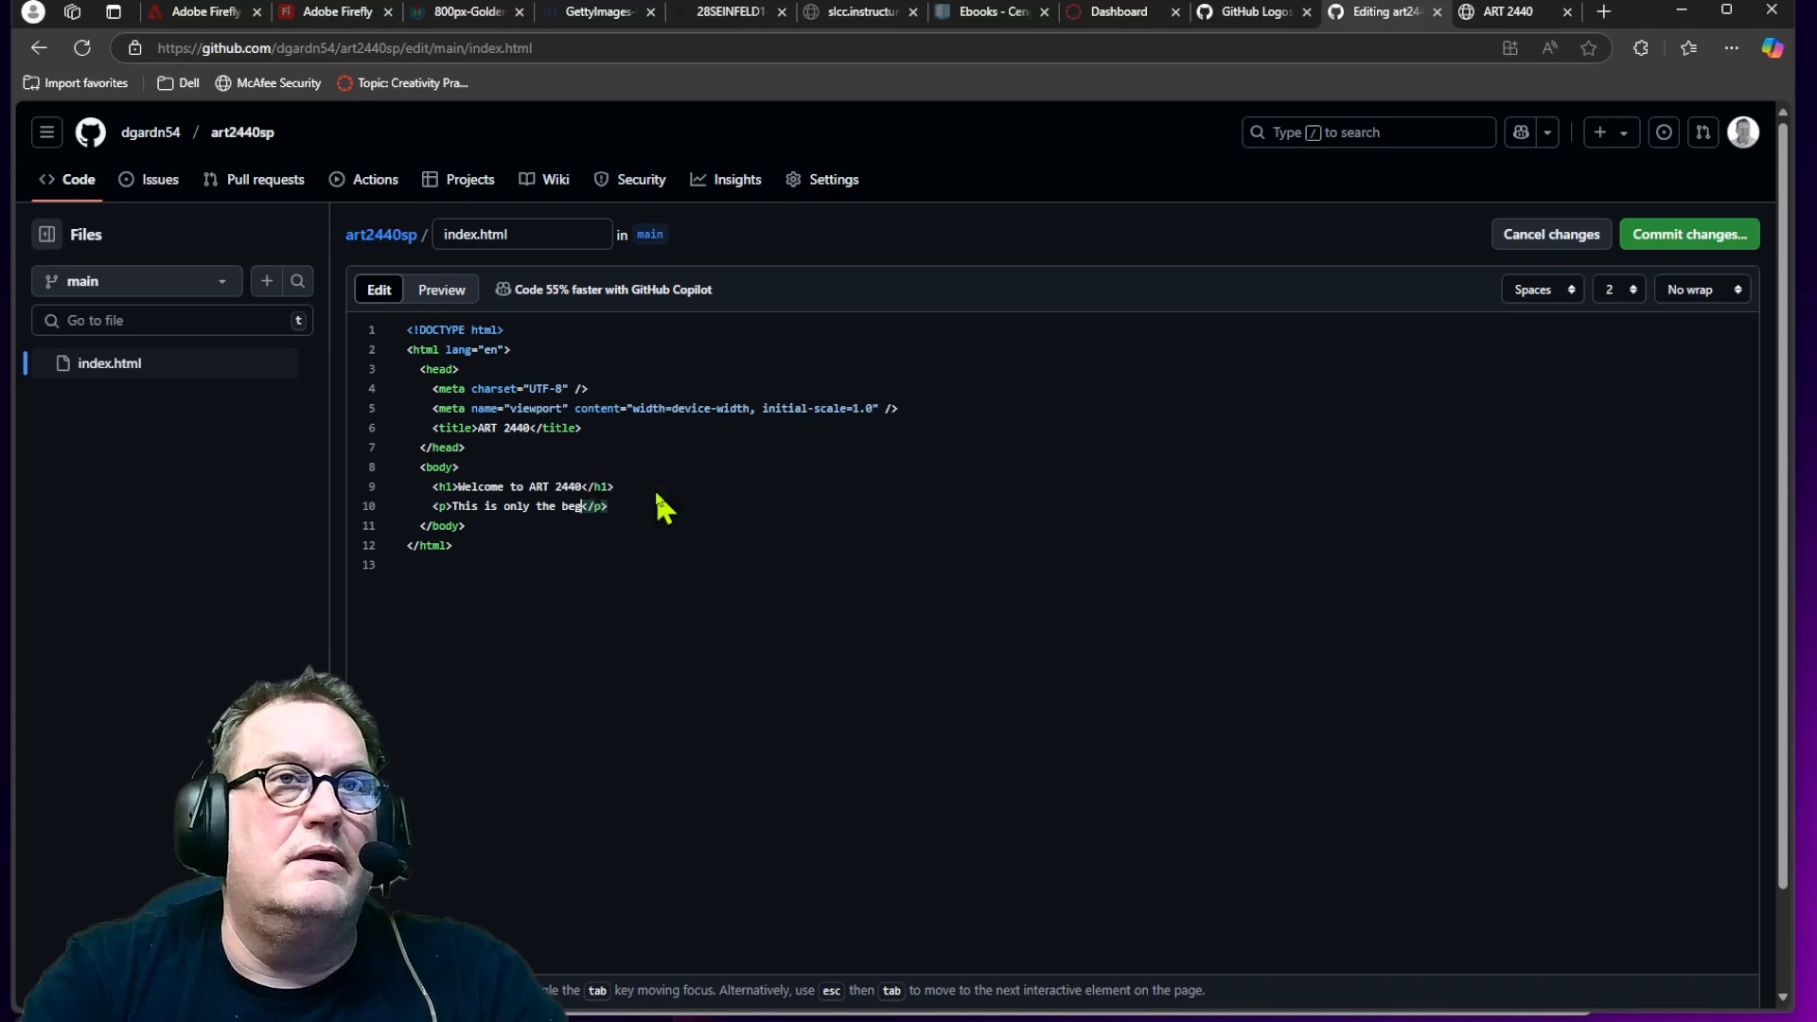
pyautogui.press('BackSpace')
pyautogui.press('BackSpace')
pyautogui.press('BackSpace')
pyautogui.press('BackSpace')
pyautogui.press('BackSpace')
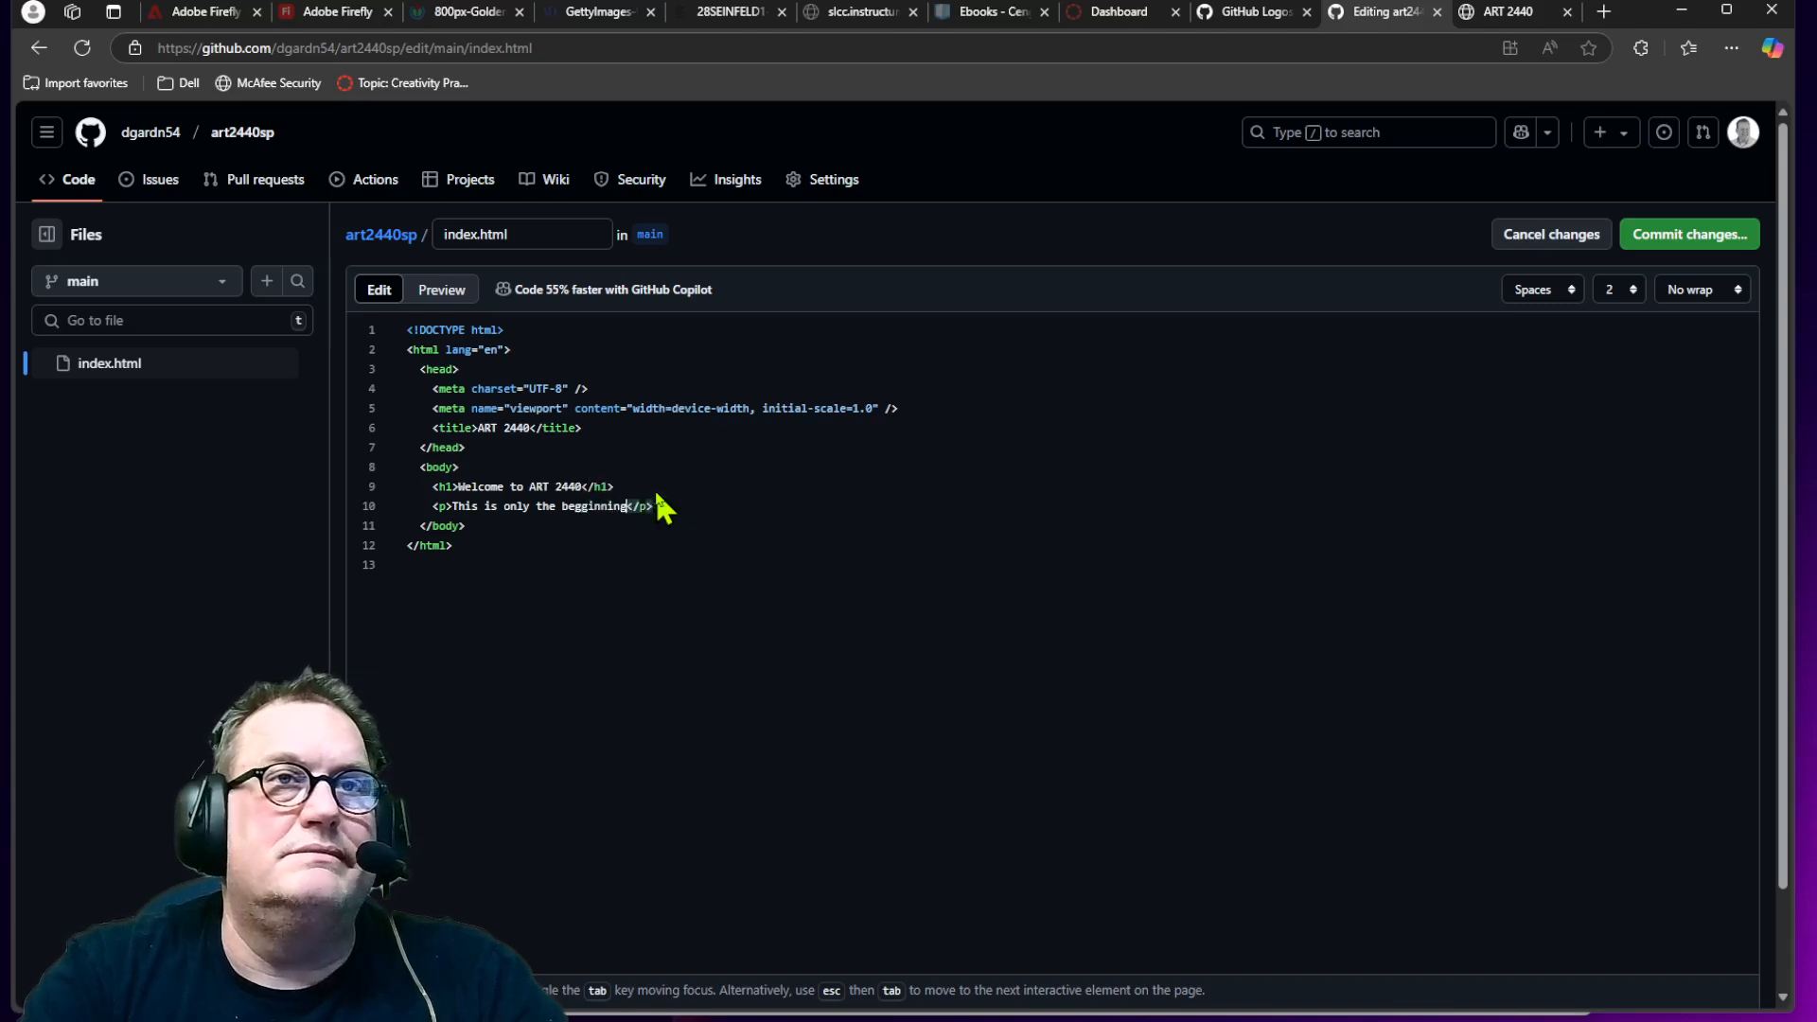
pyautogui.write('inning')
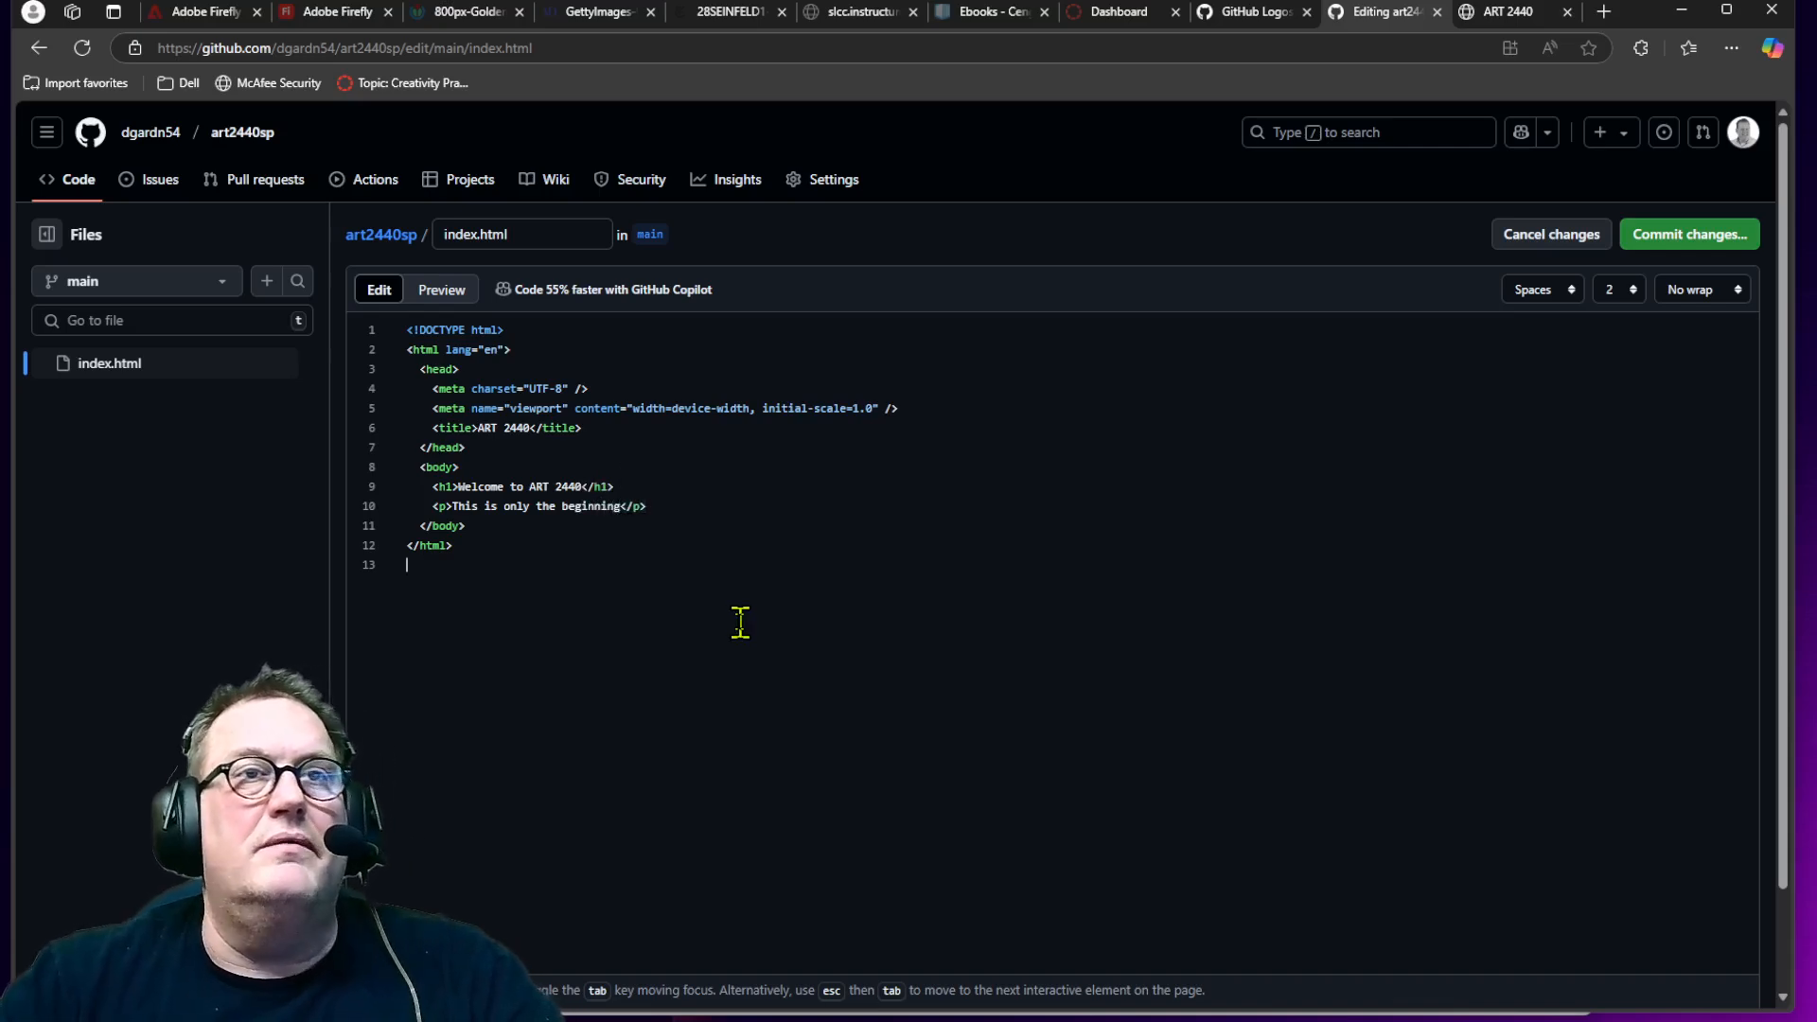
pyautogui.click(1725, 246)
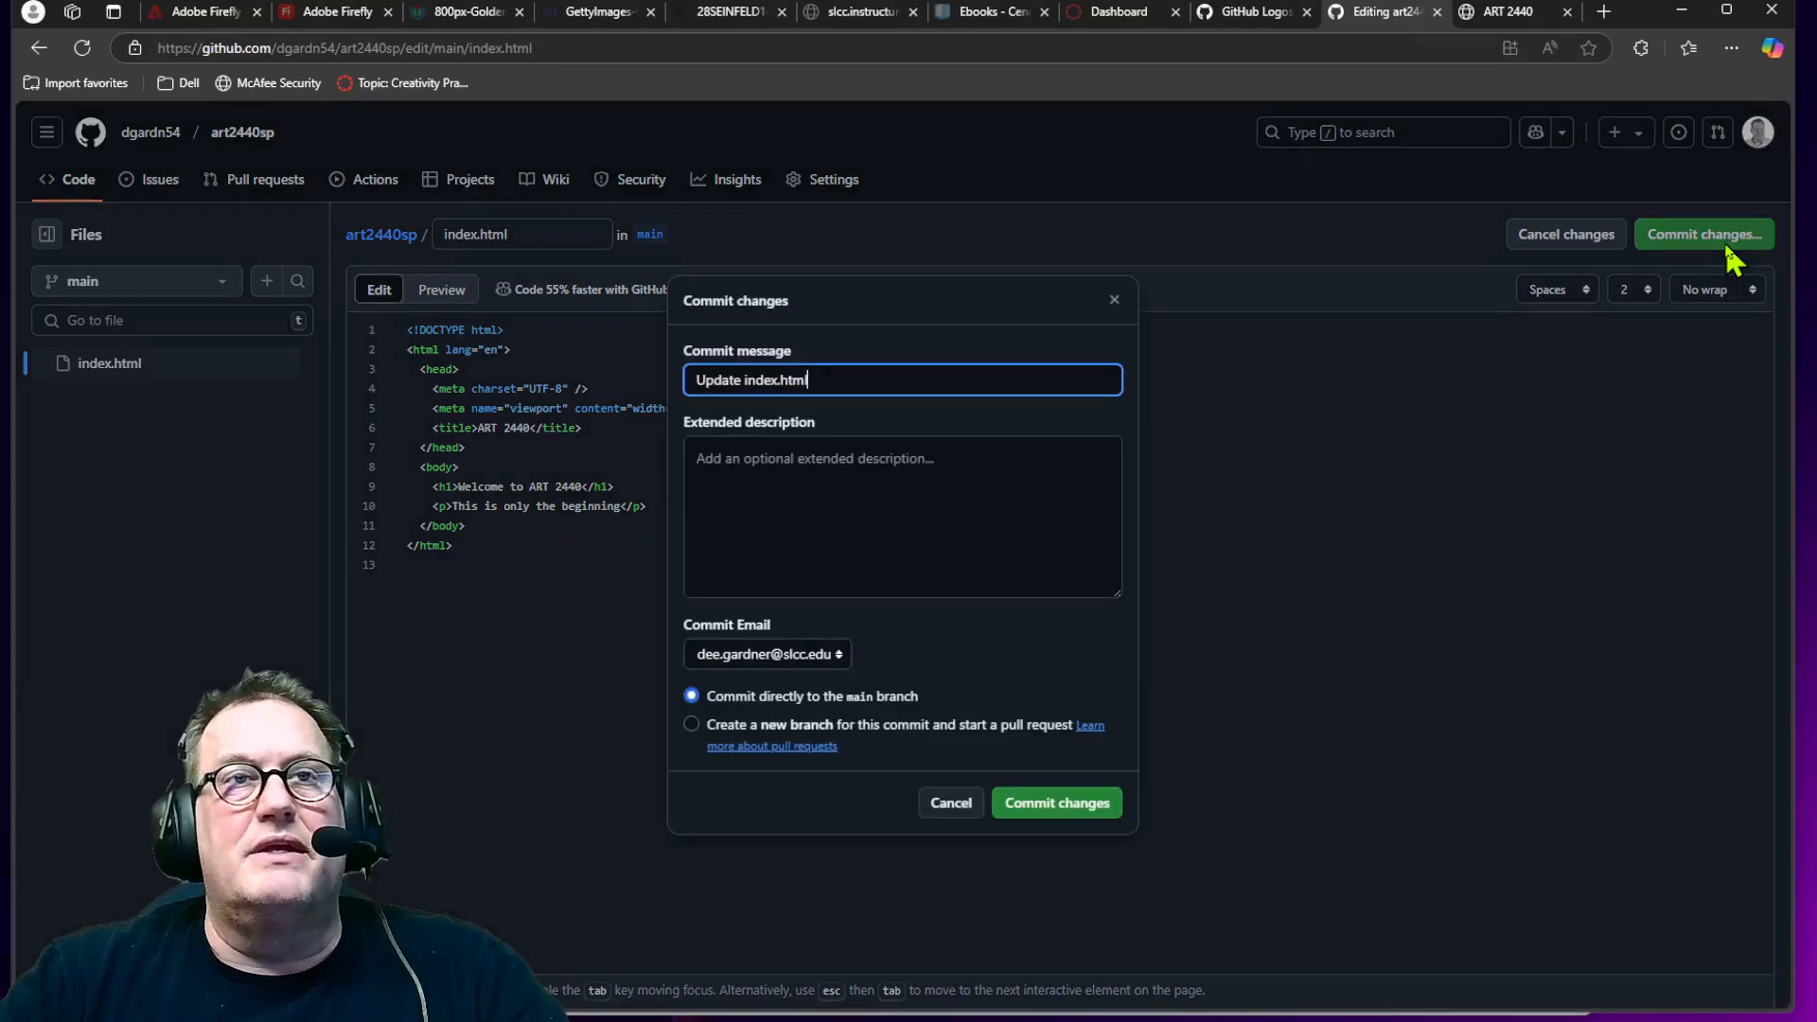
pyautogui.click(1077, 811)
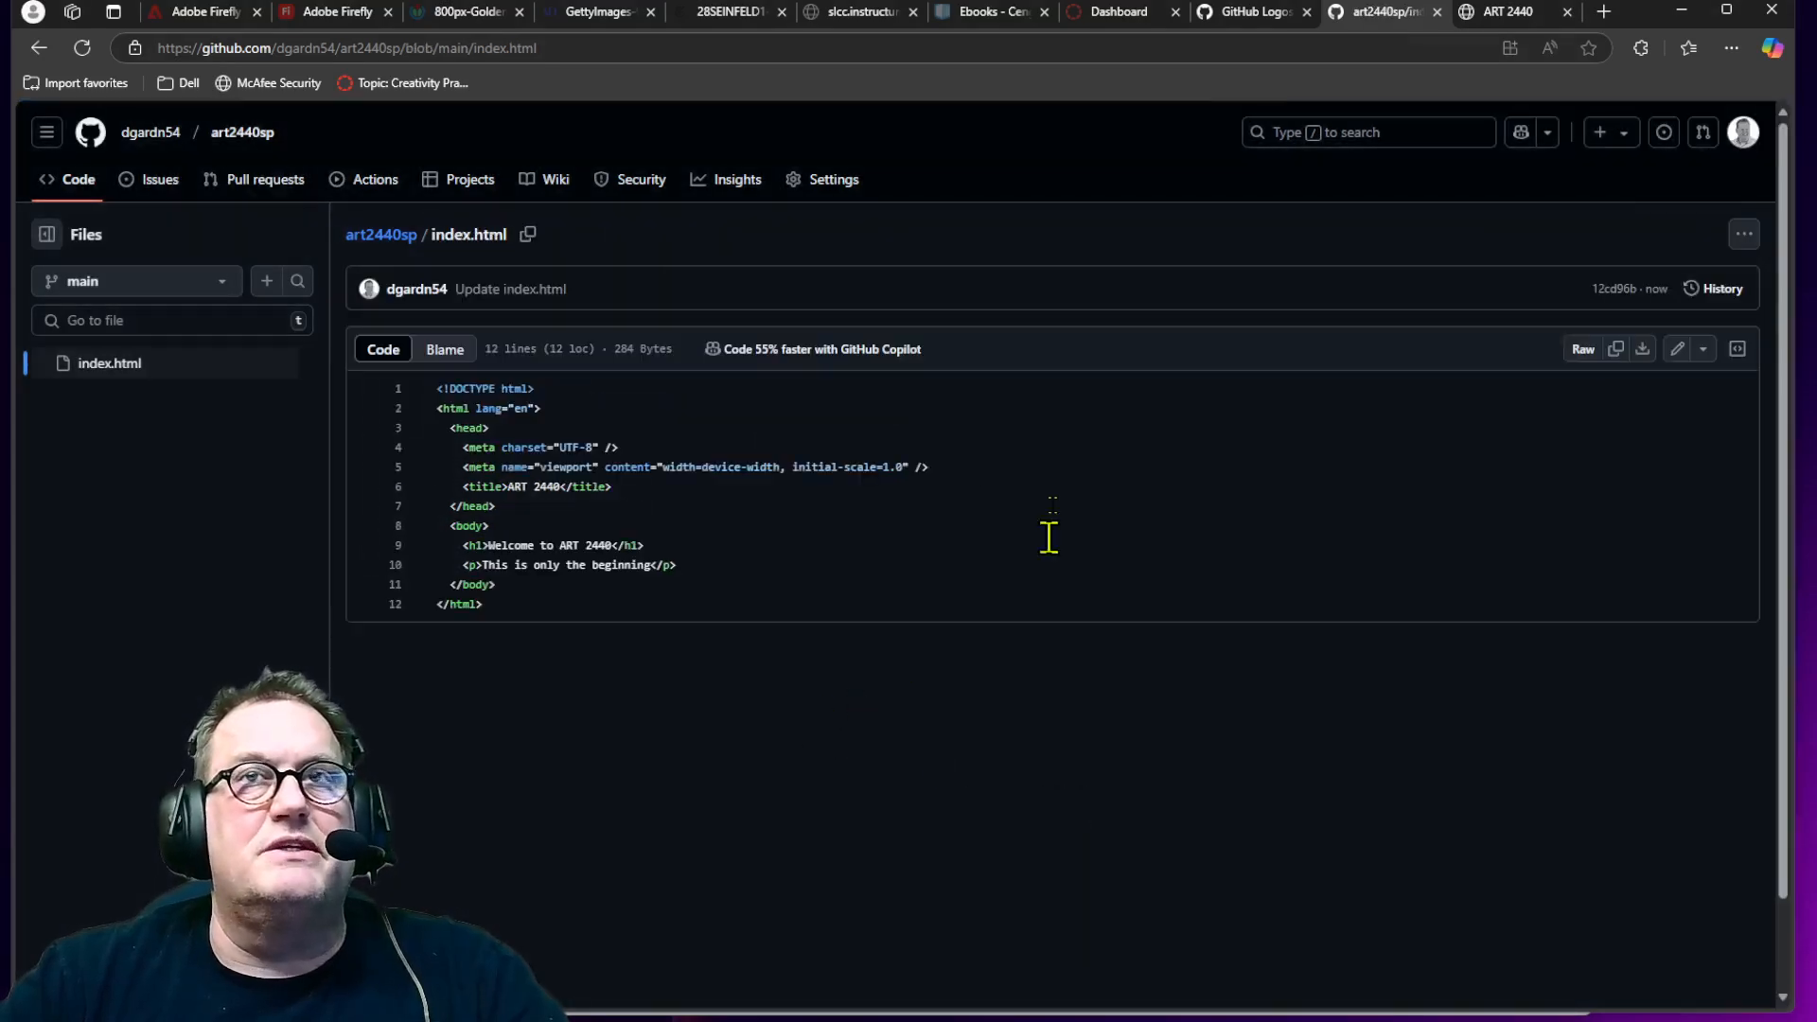
# Step: Check the live site for the new paragraph by reloading it and opening it from the Pages settings in an InPrivate window
pyautogui.click(1505, 13)
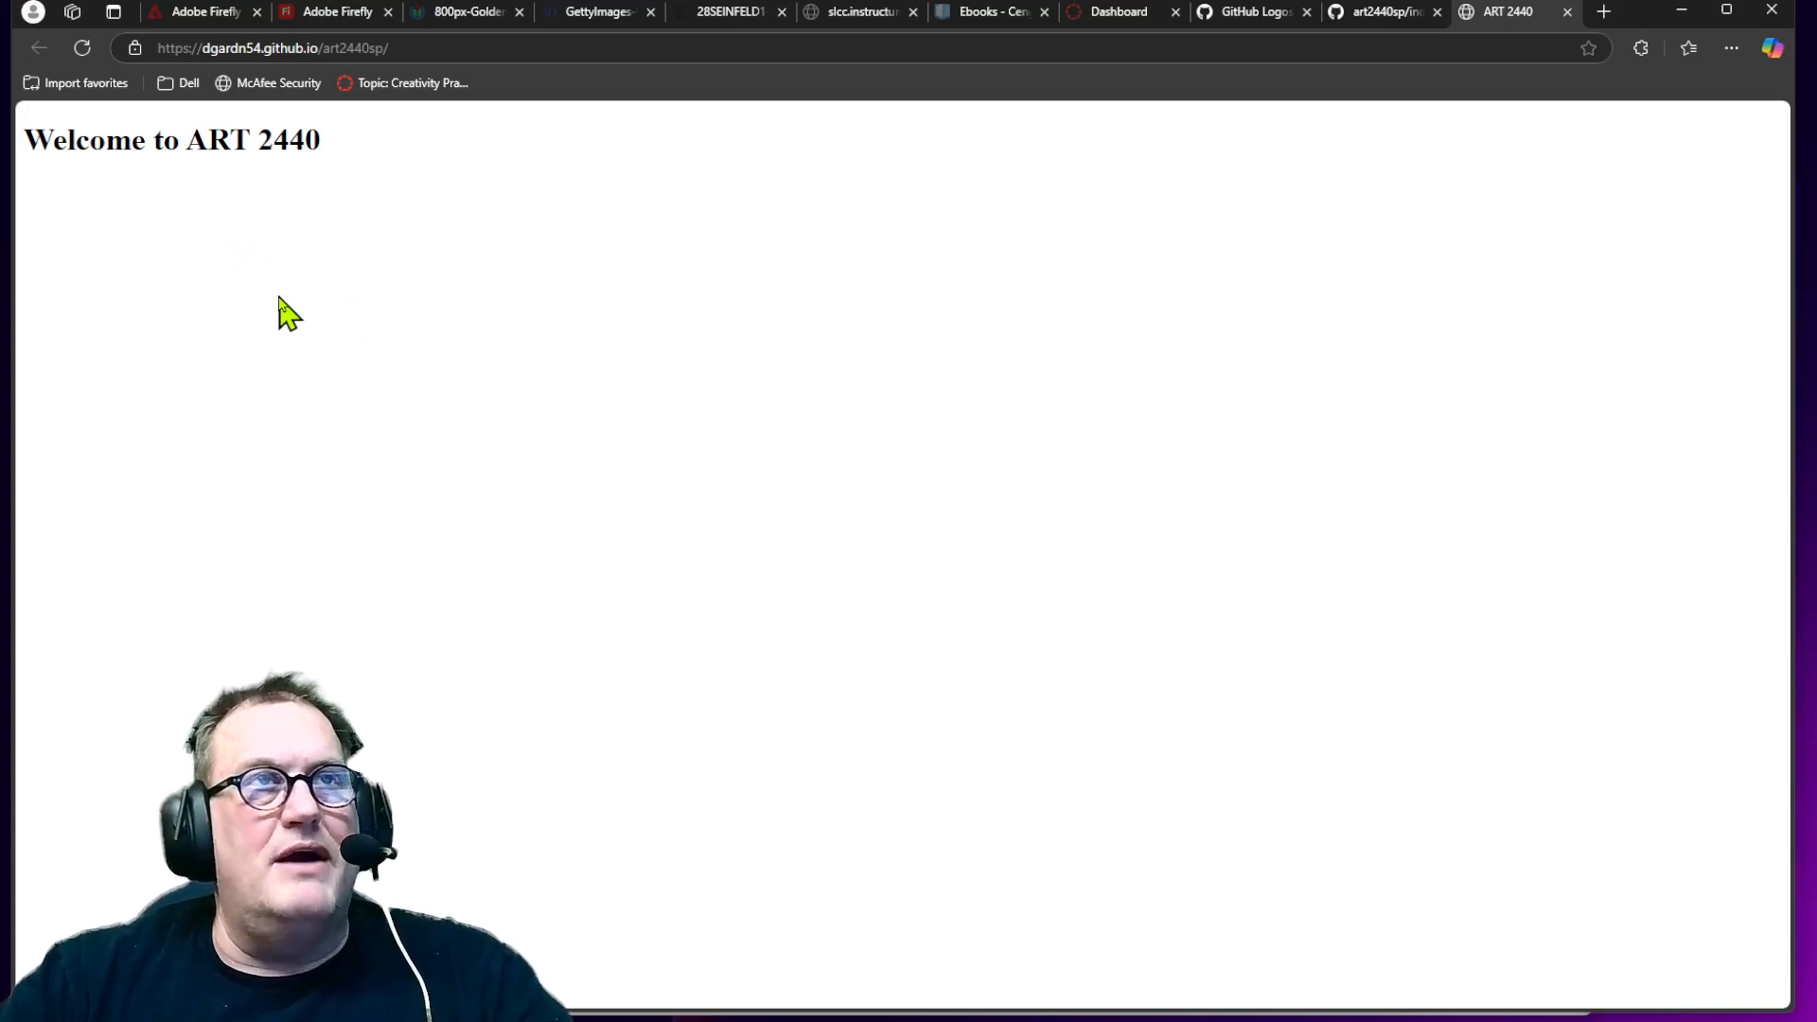
pyautogui.click(82, 55)
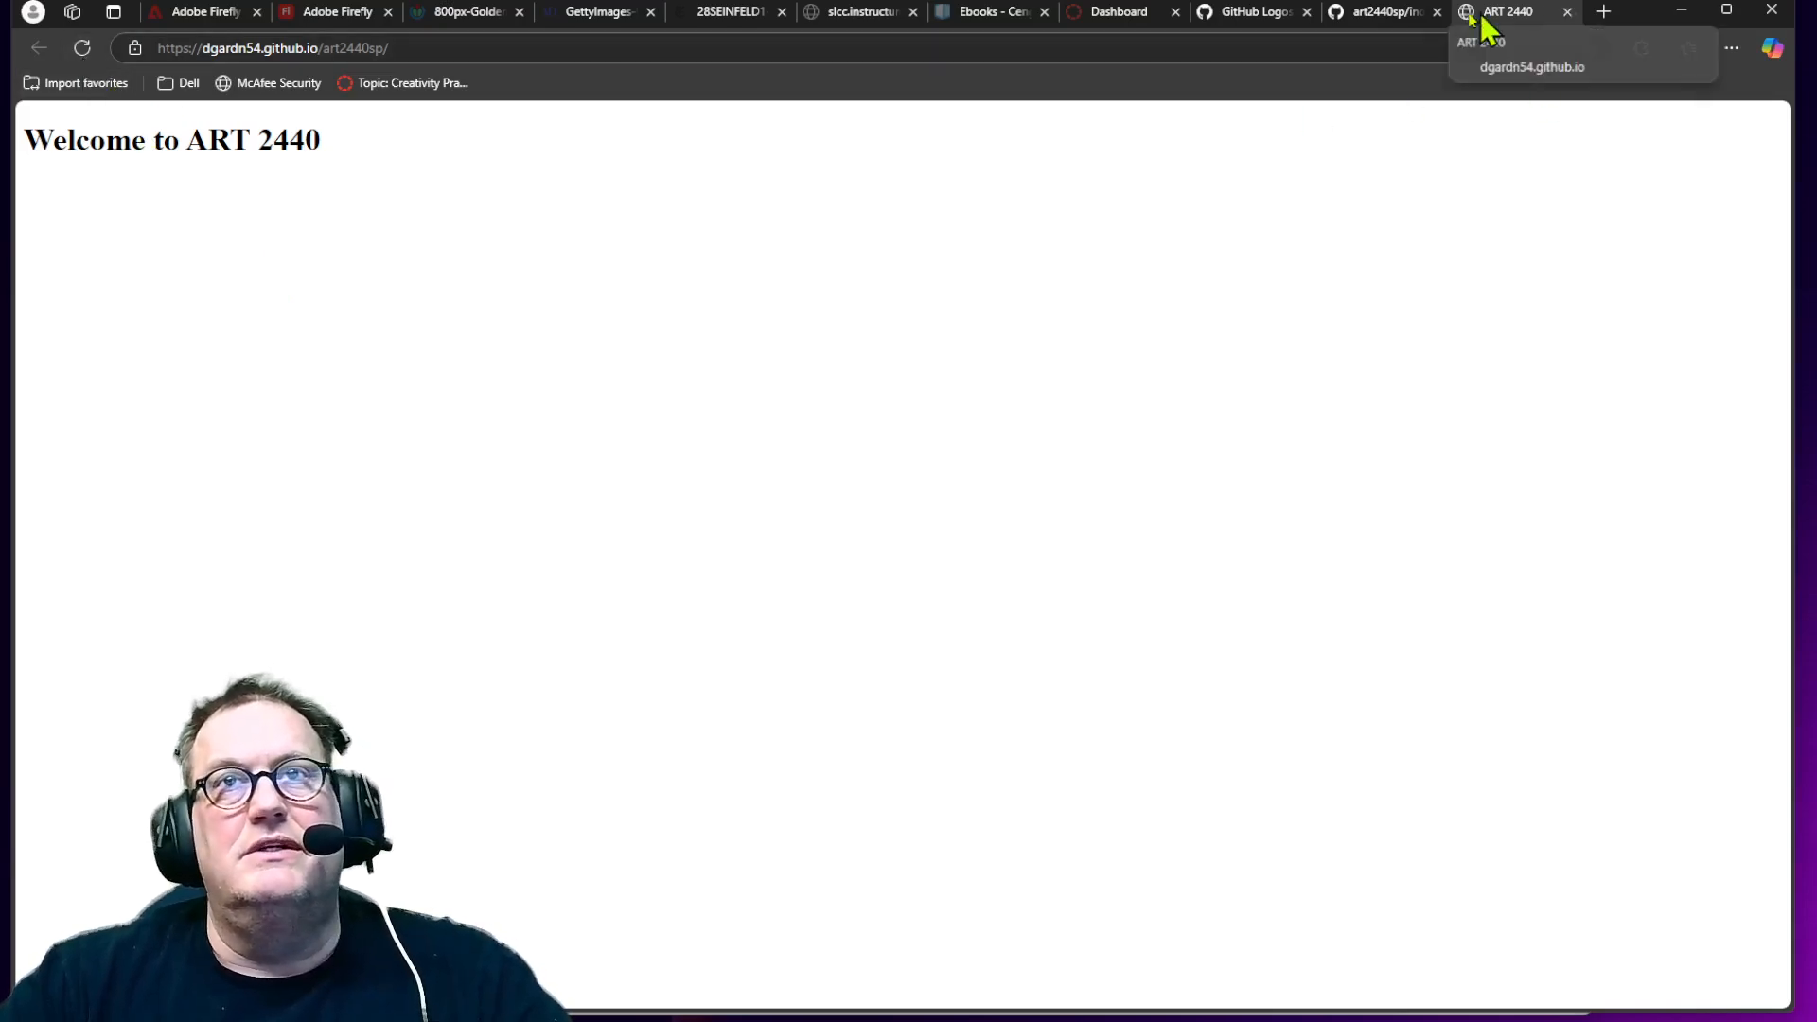
pyautogui.click(1401, 18)
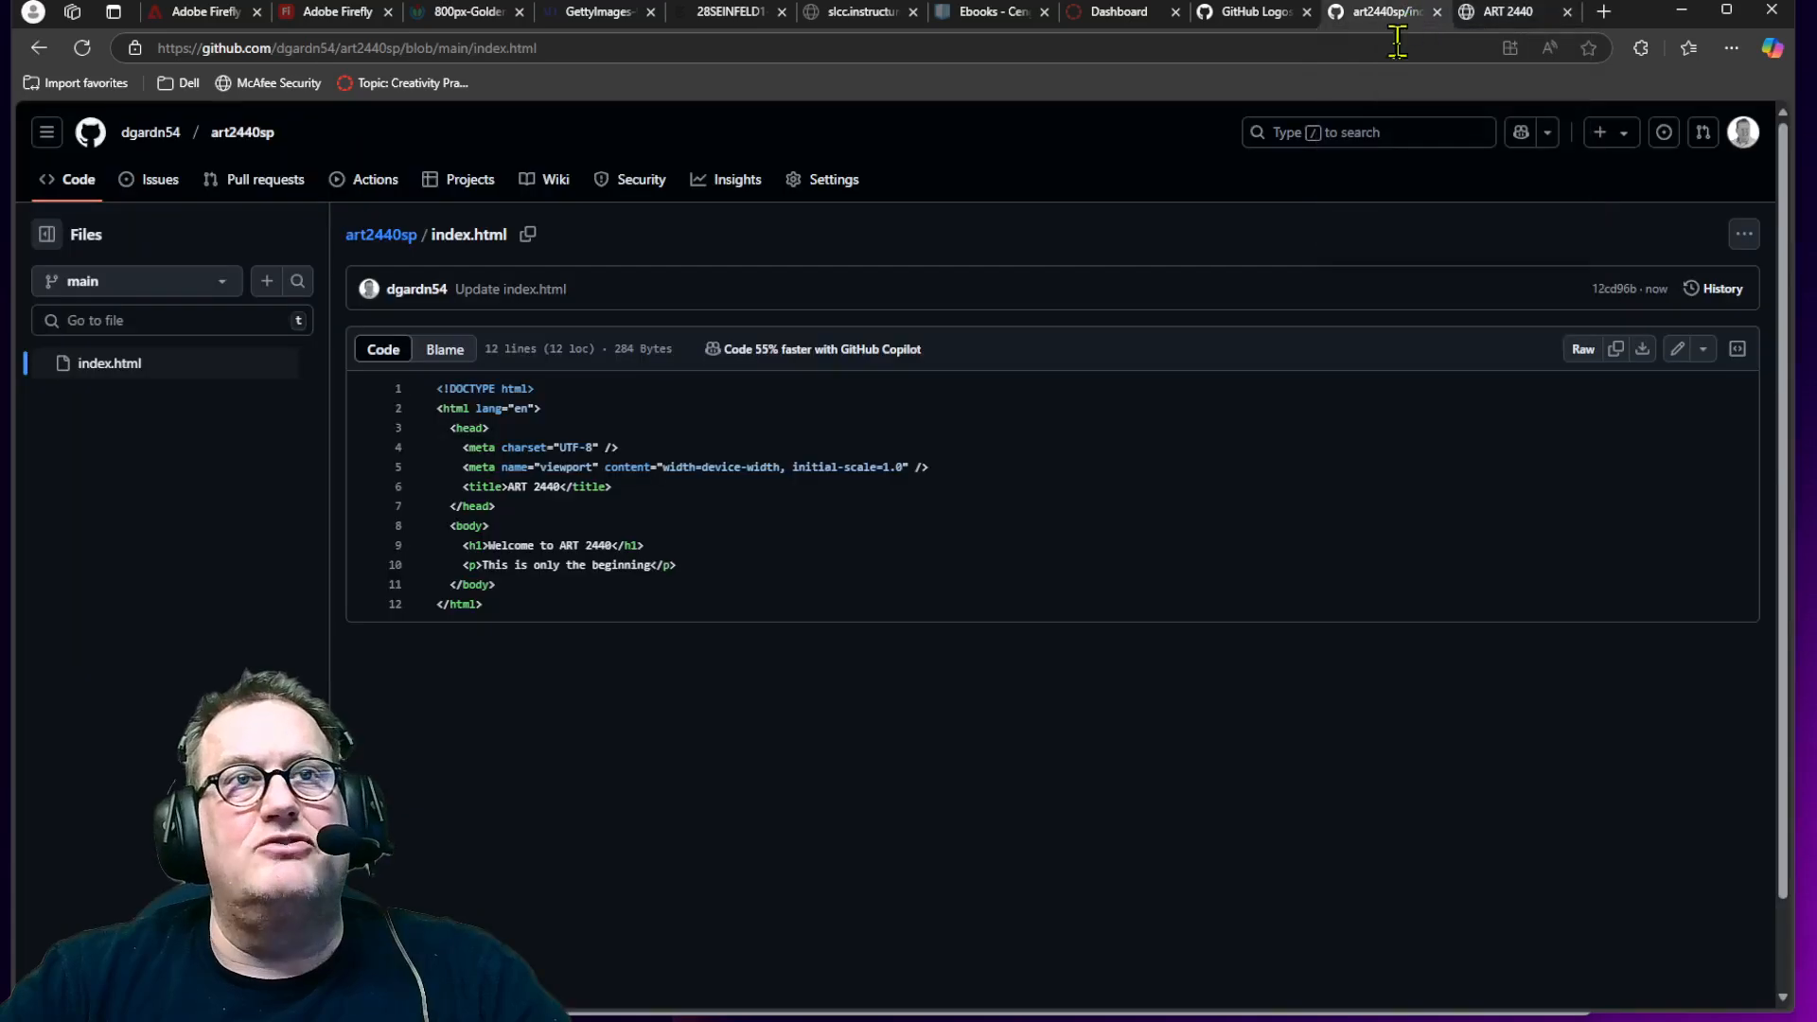
pyautogui.click(843, 179)
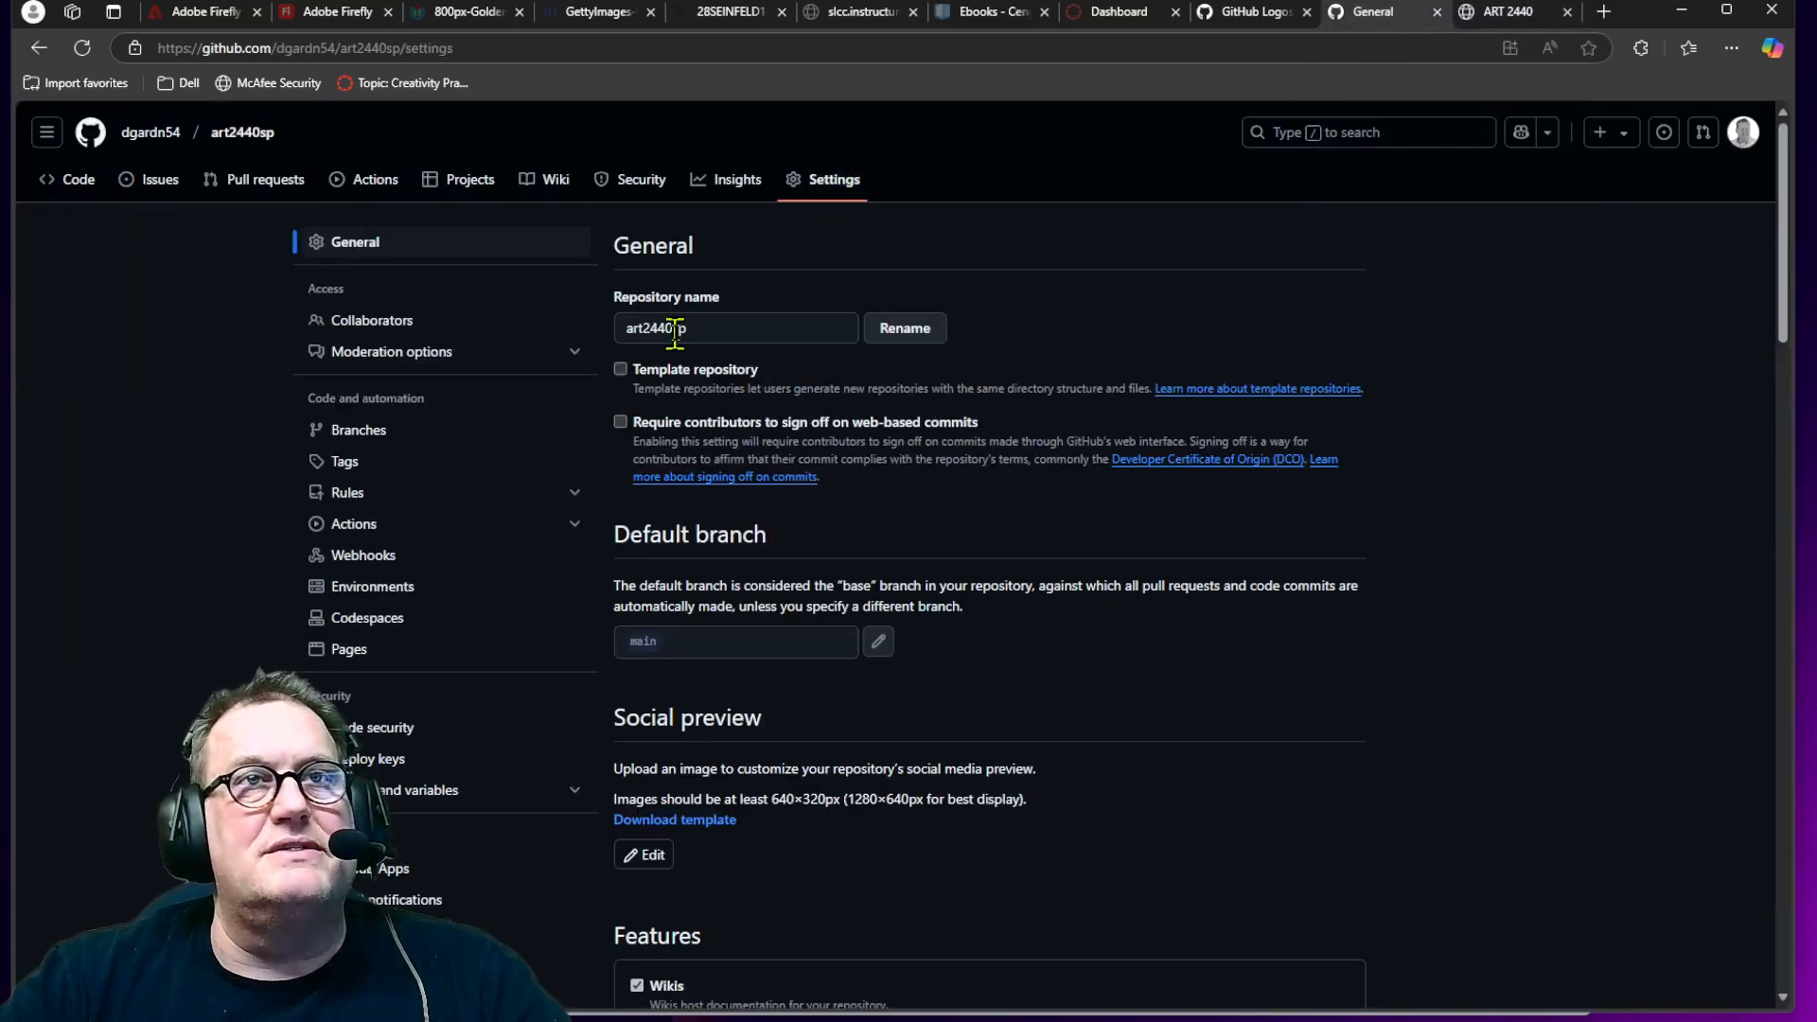
pyautogui.click(367, 651)
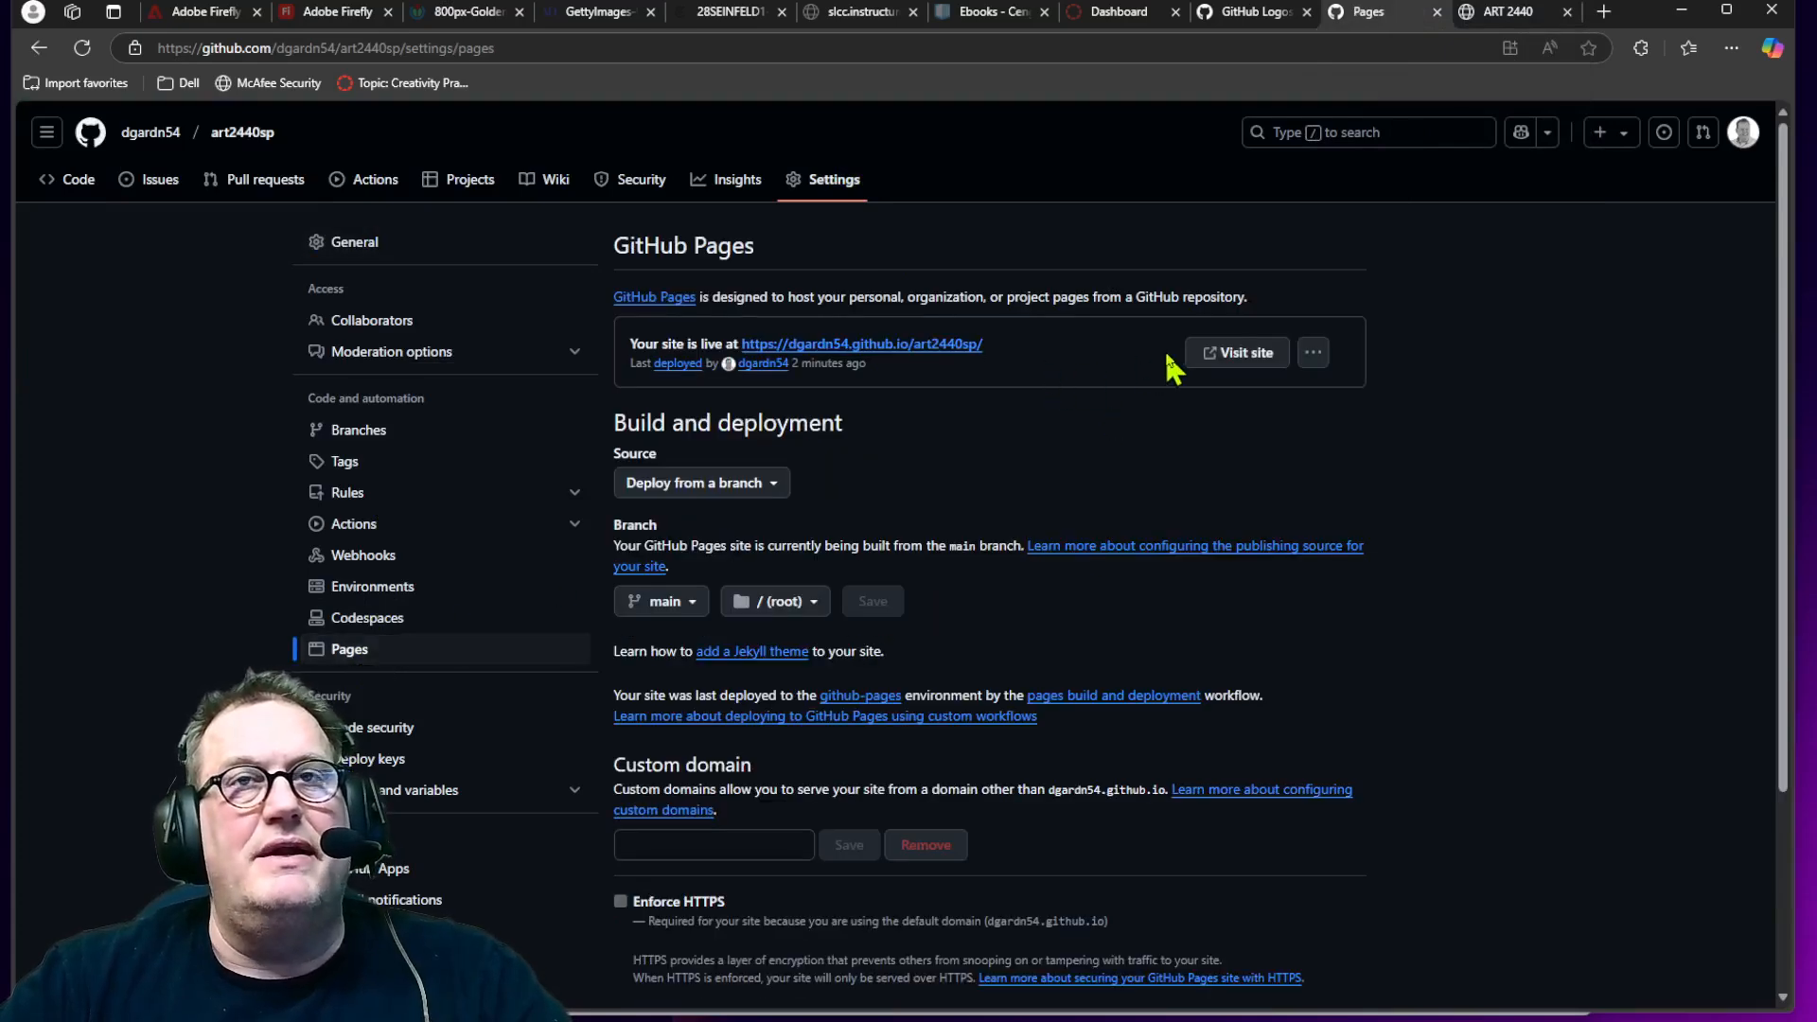
pyautogui.rightClick(1221, 362)
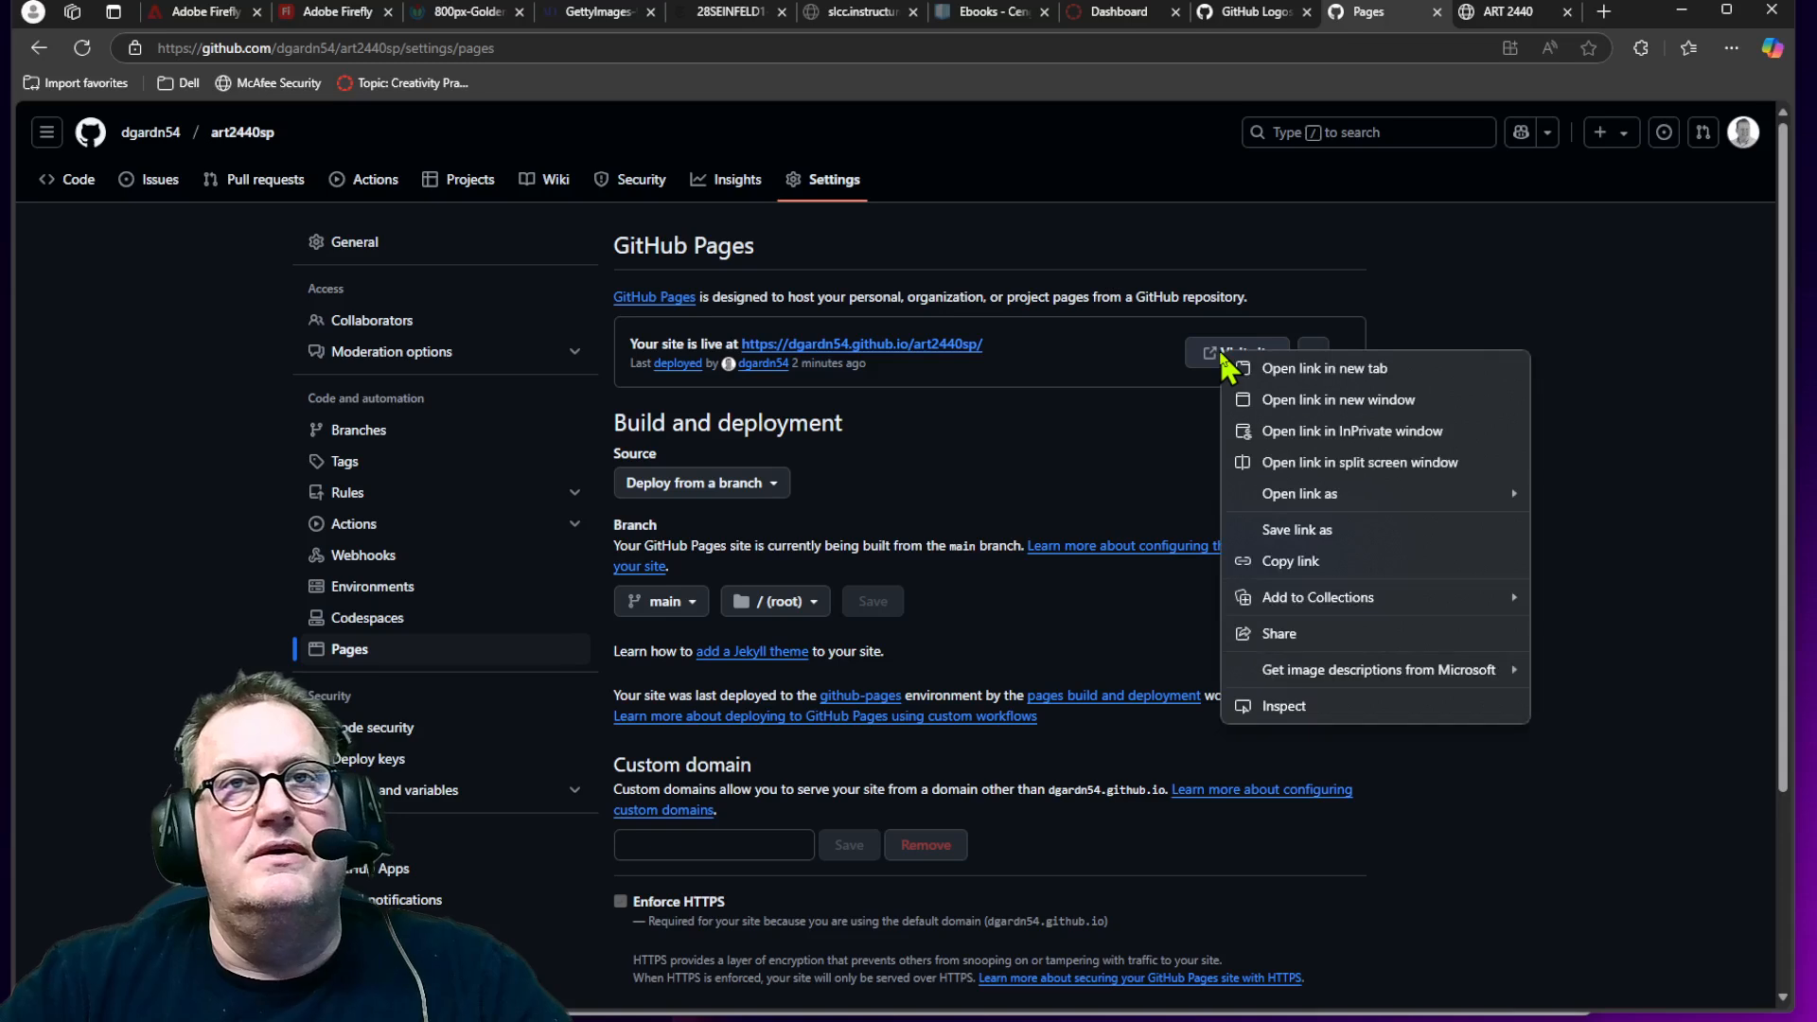
pyautogui.click(1336, 433)
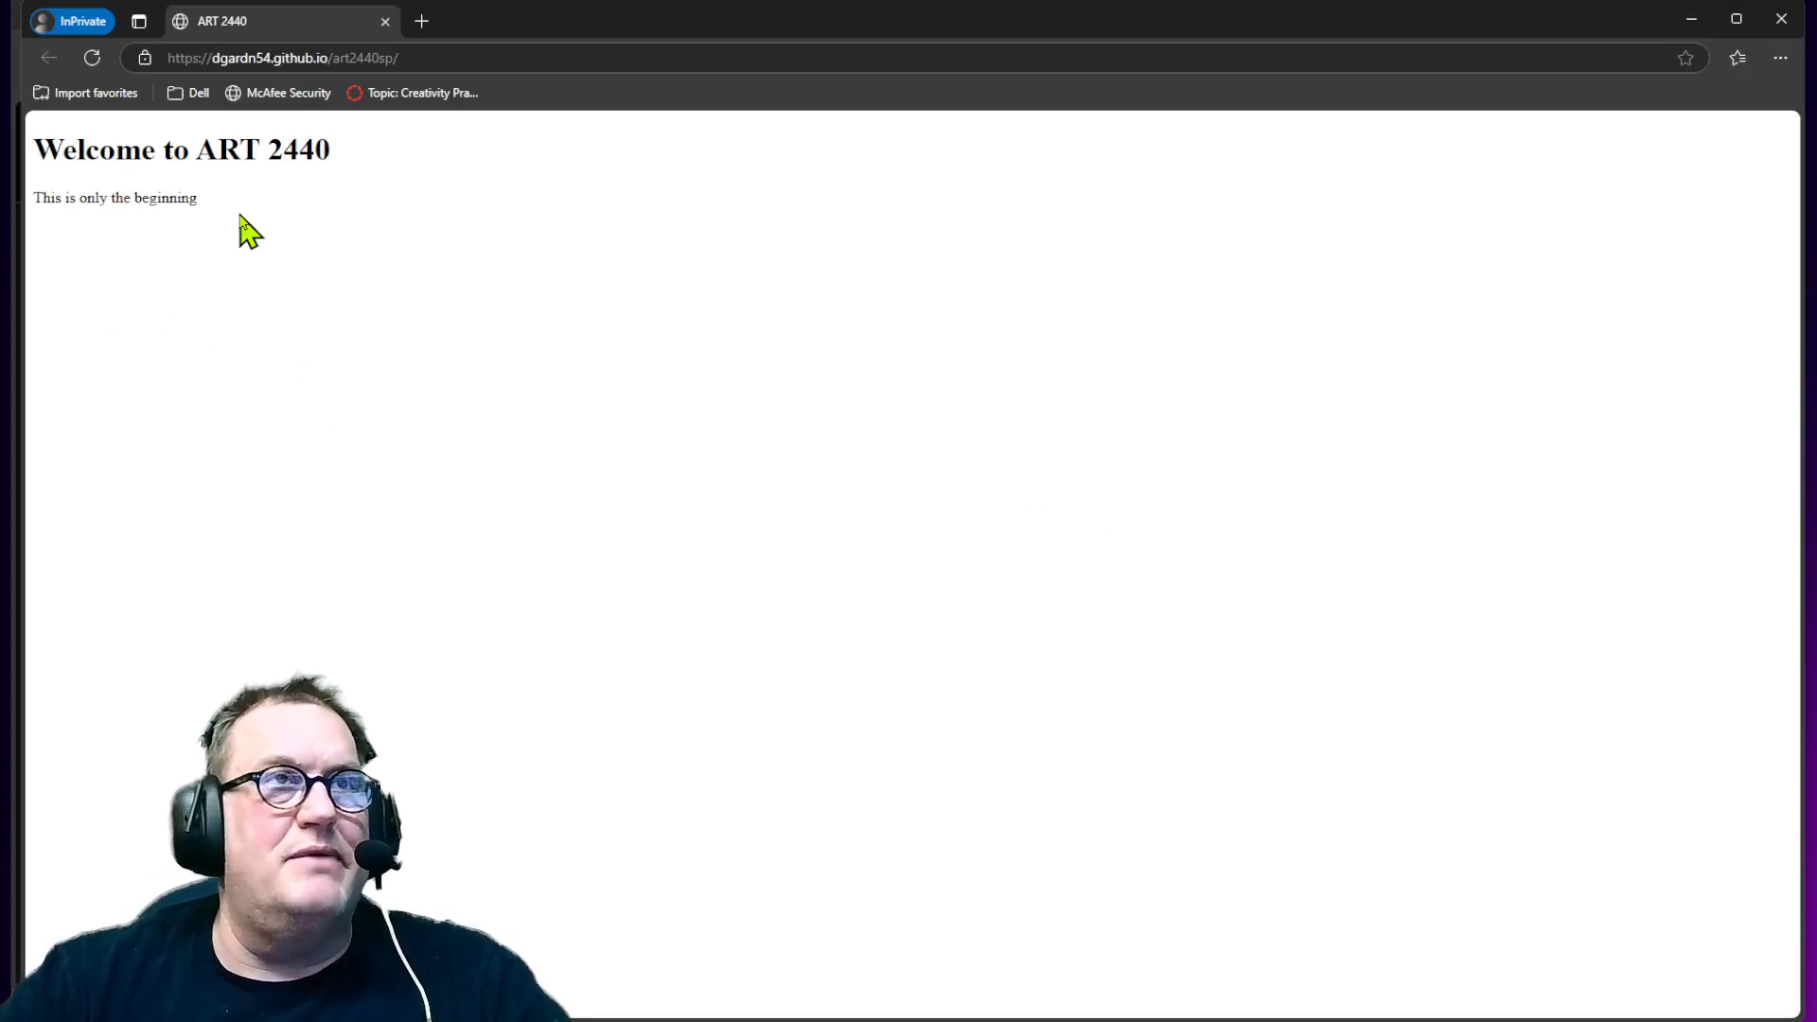
pyautogui.scroll(9, 374, 265)
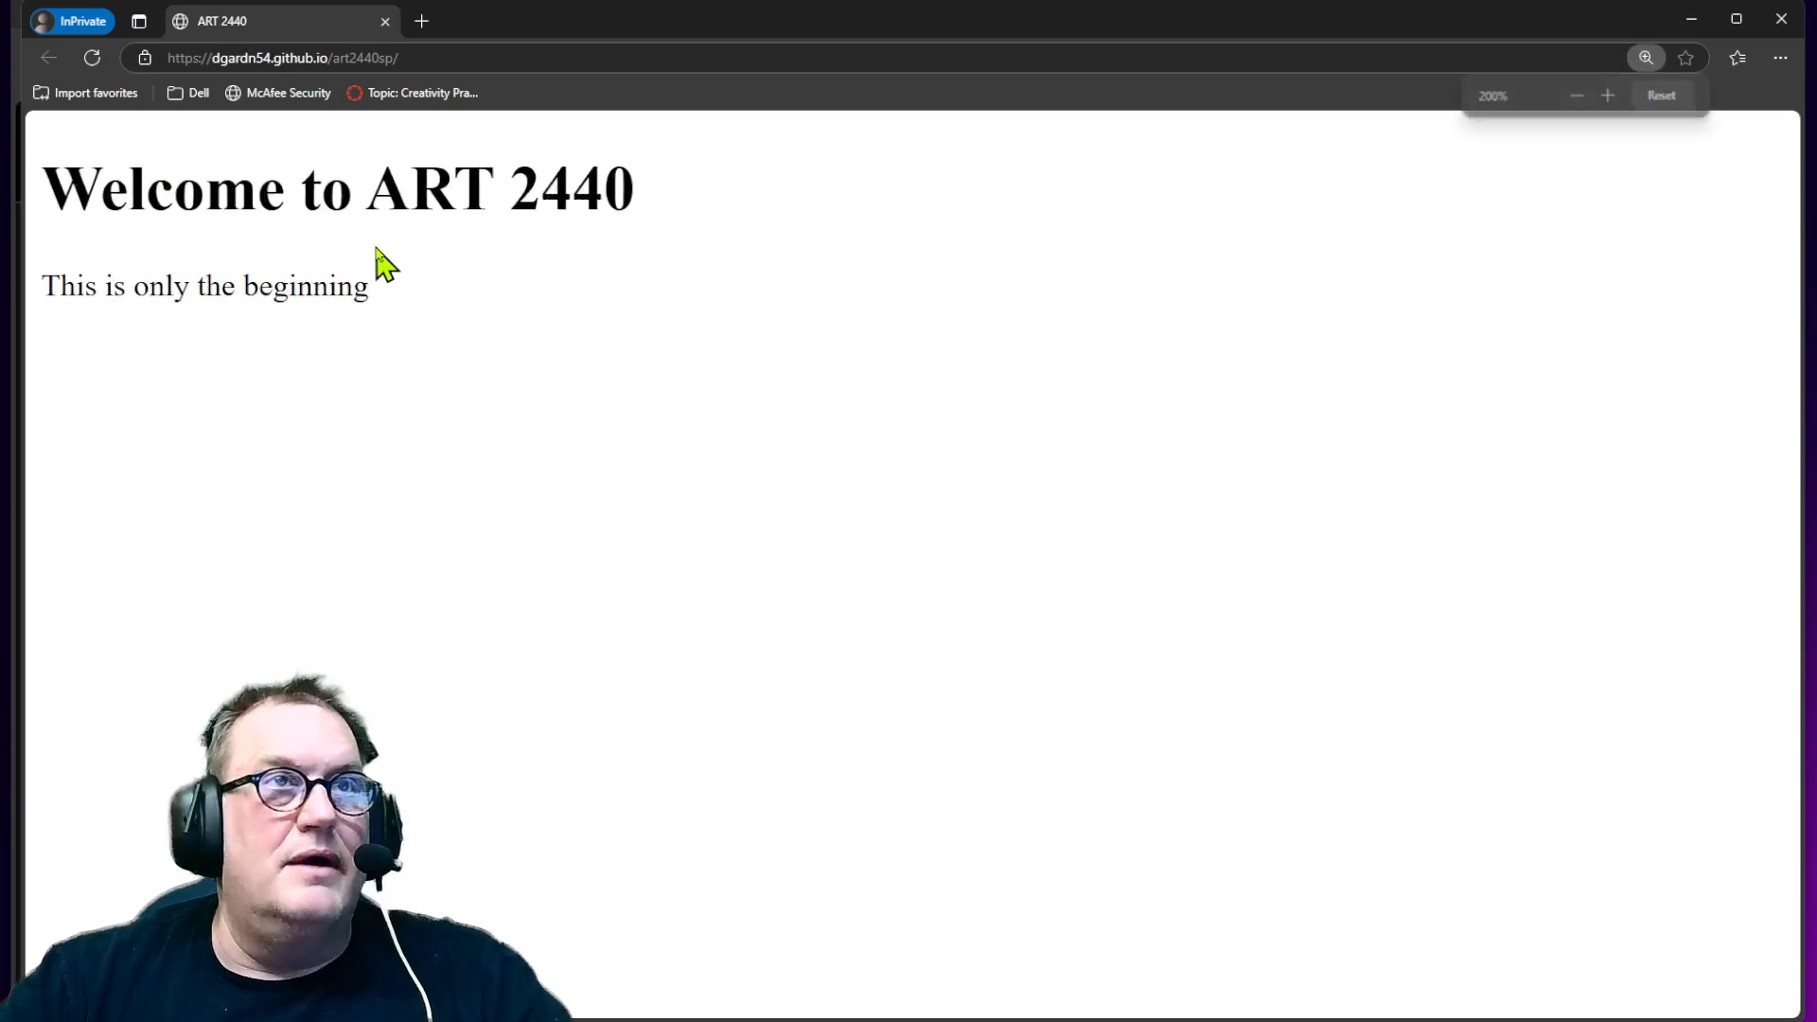
pyautogui.scroll(-2, 417, 327)
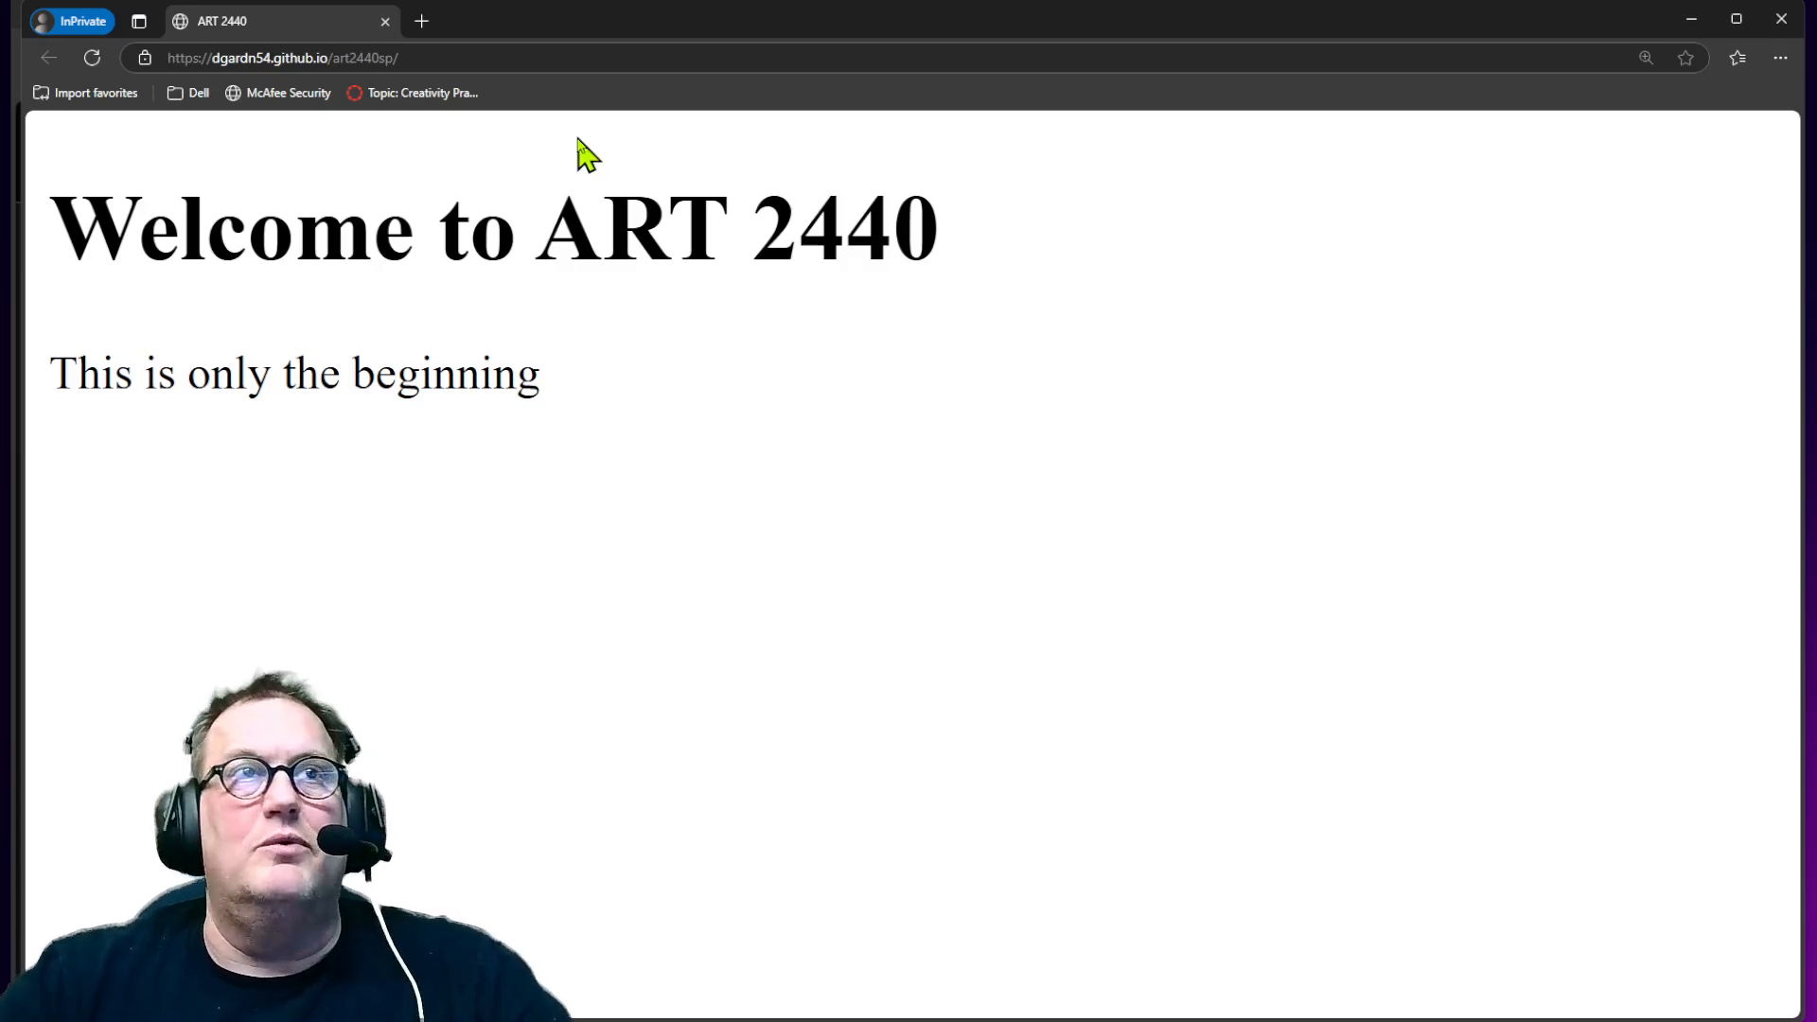
pyautogui.click(1780, 20)
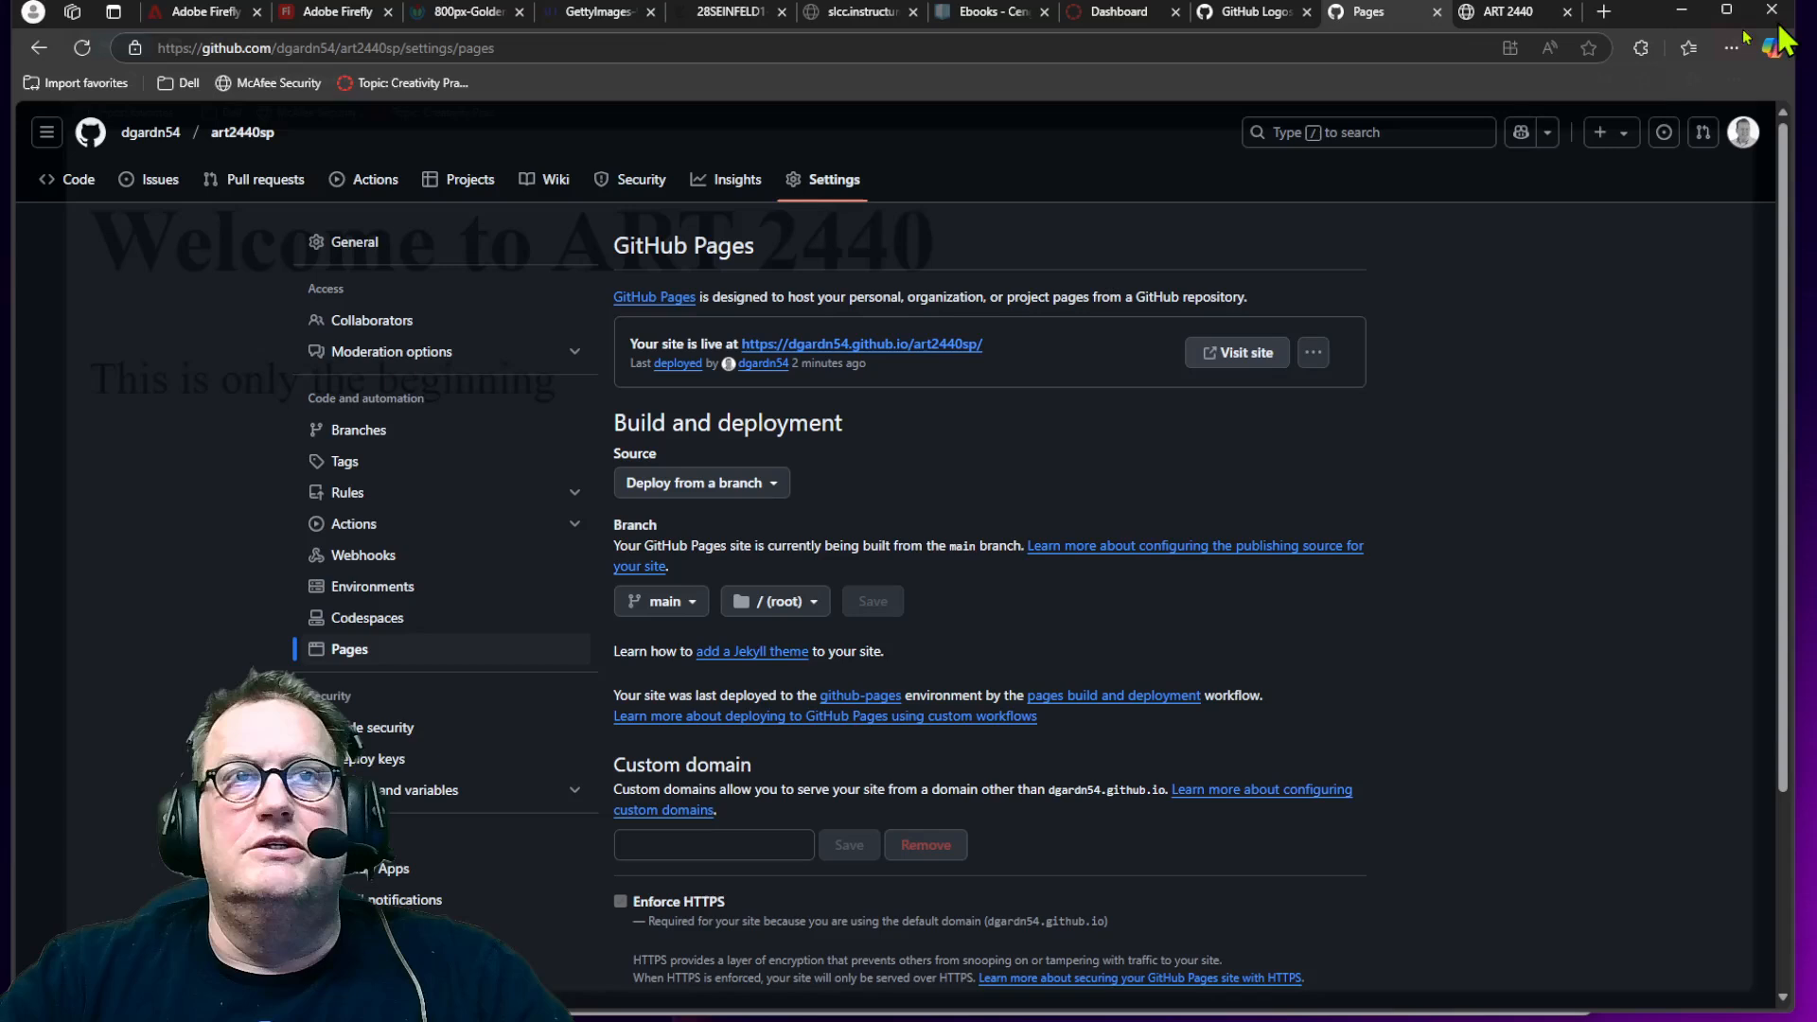